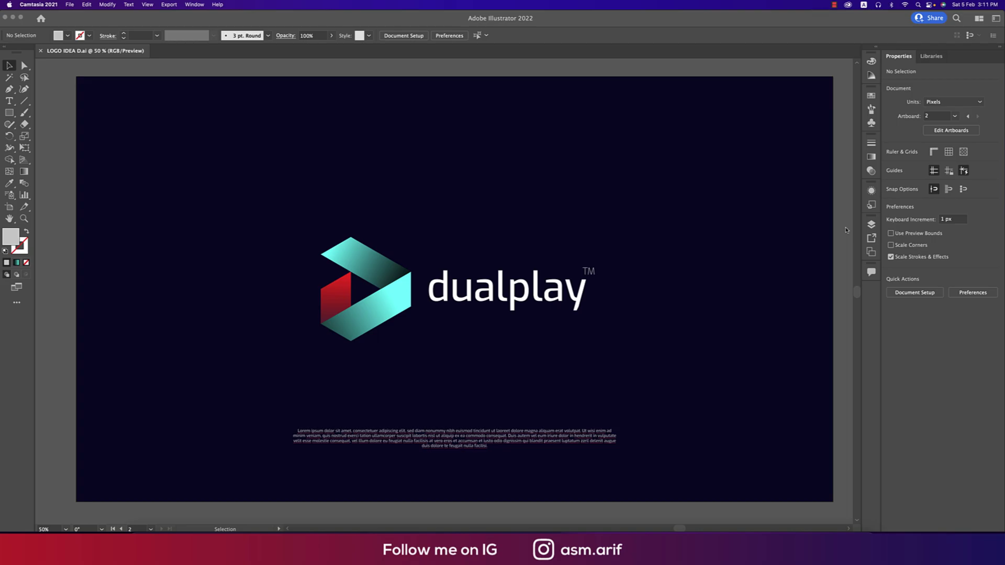
# Create a new 2000 x 2000 px RGB document at 300 ppi named "D logo".
pyautogui.click(845, 230)
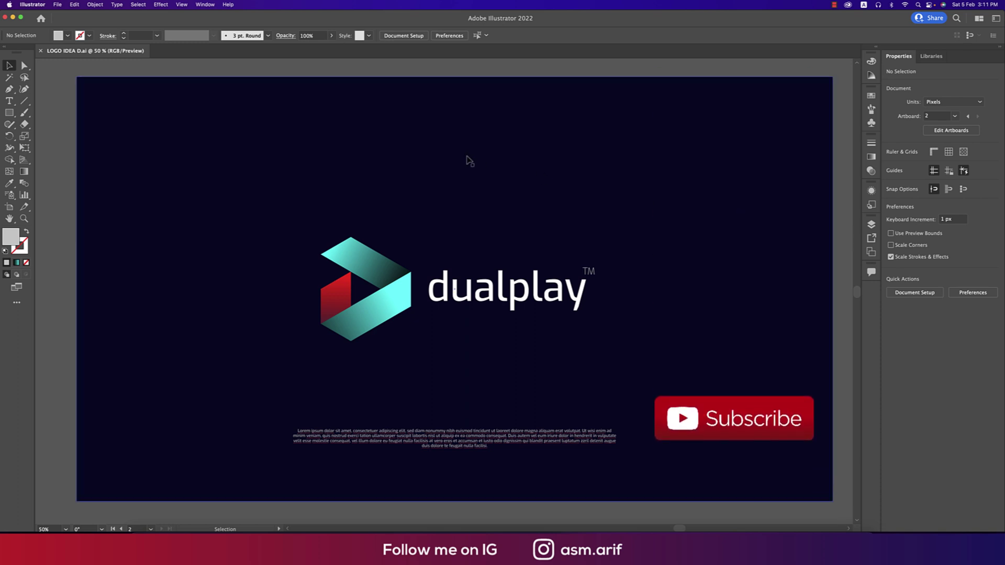
pyautogui.click(57, 5)
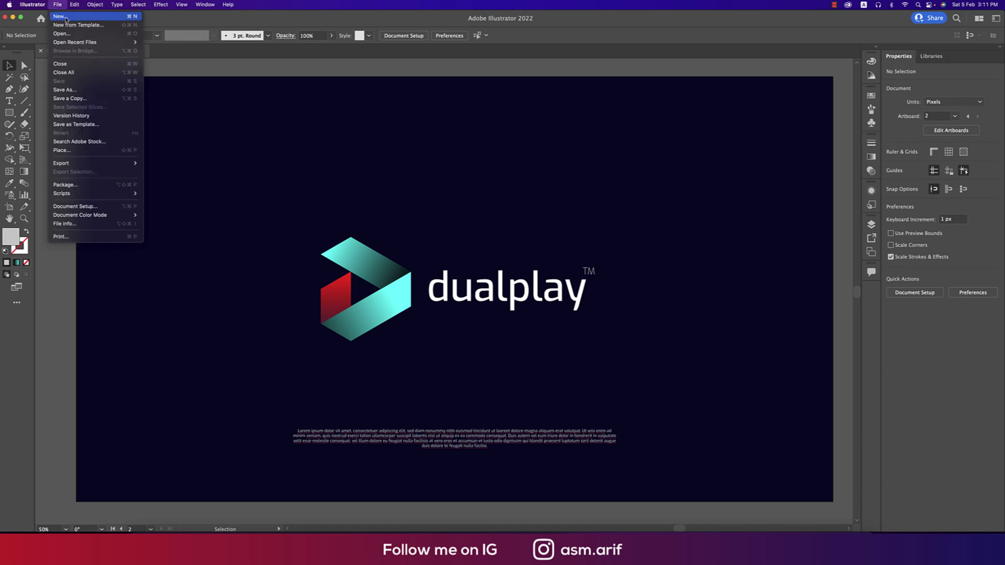
pyautogui.click(60, 17)
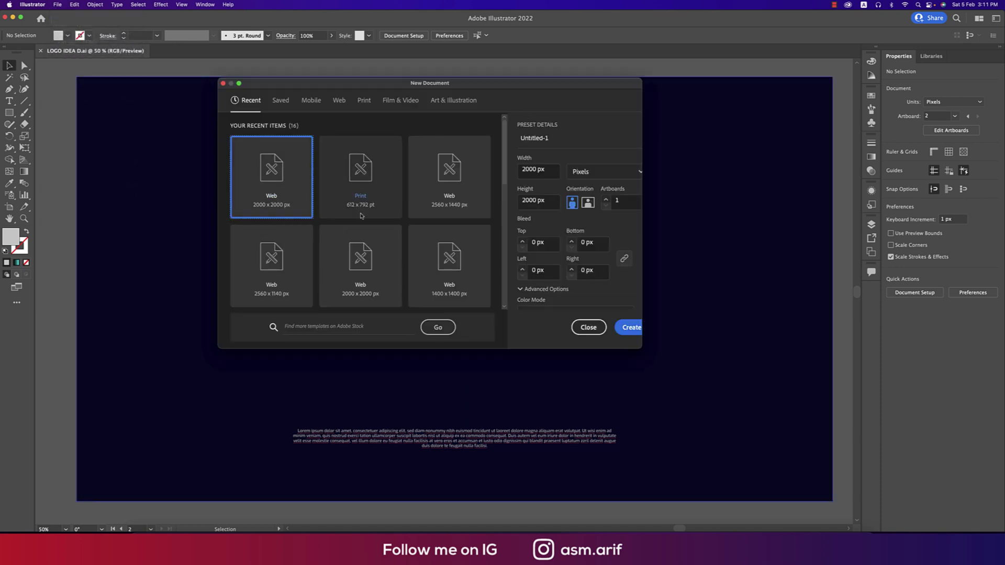
pyautogui.scroll(-4, 627, 247)
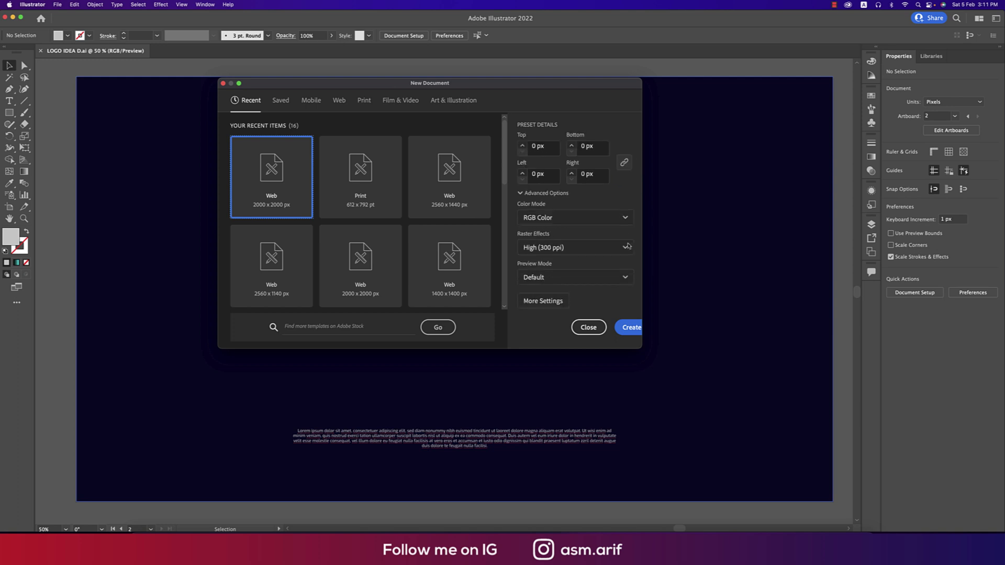
pyautogui.click(564, 216)
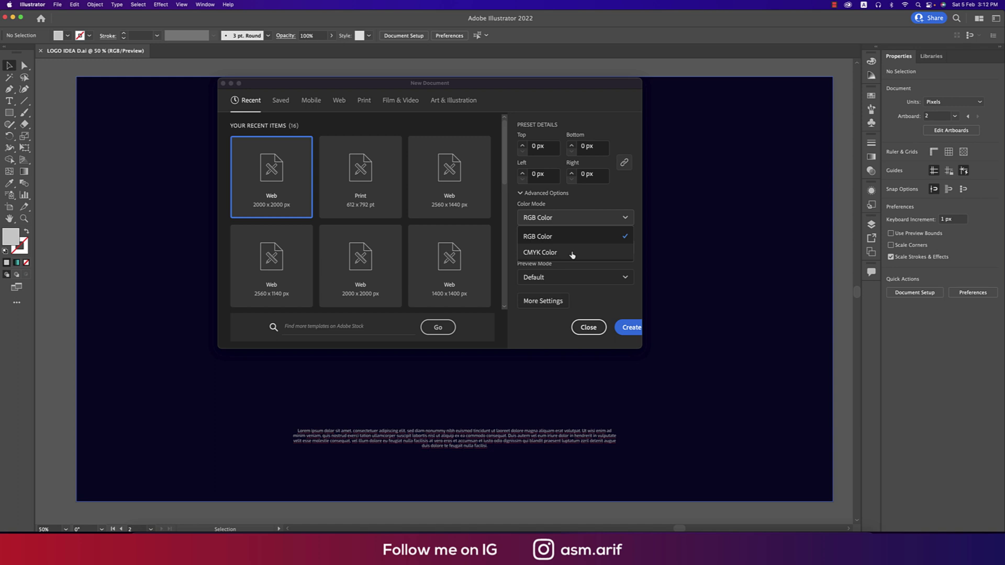
pyautogui.click(627, 194)
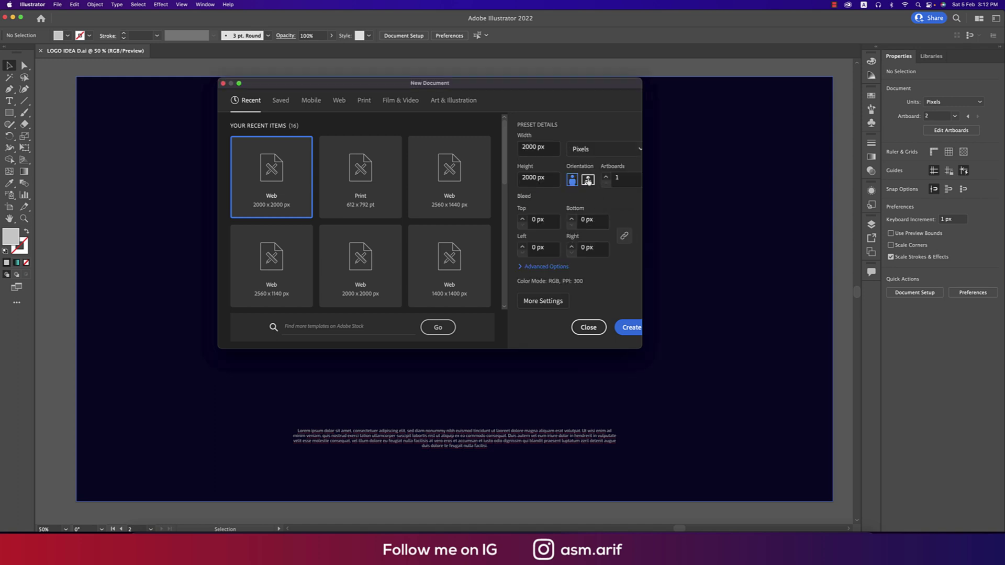
pyautogui.scroll(2, 589, 184)
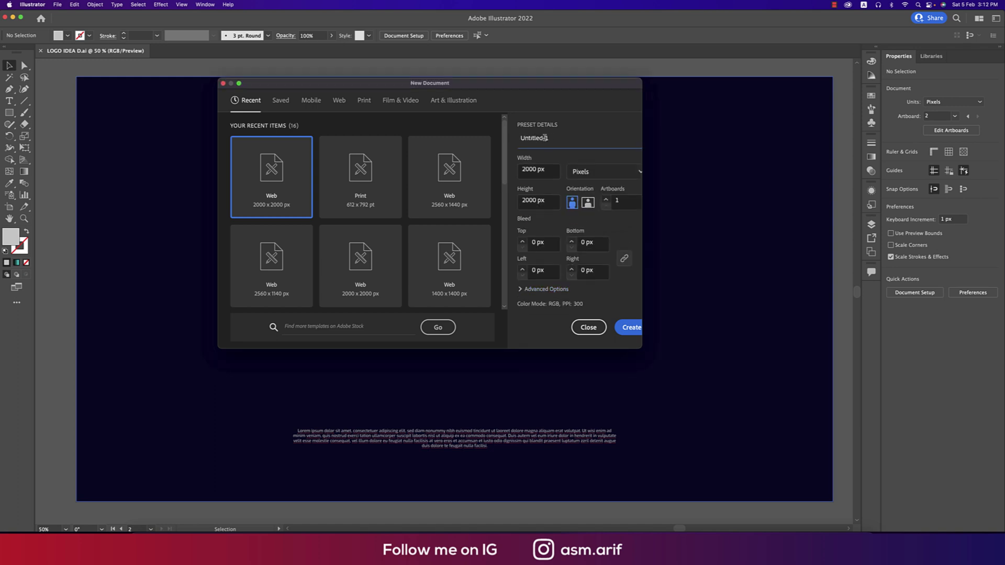
pyautogui.write('Logo')
pyautogui.click(625, 327)
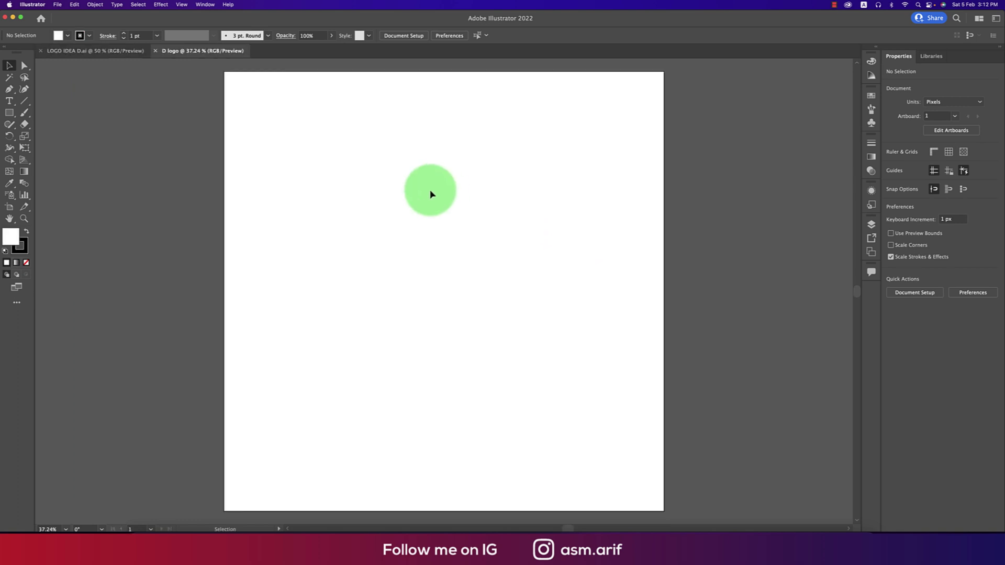
# Create a three-sided polygon with a 50 px radius in the artboard's upper part and remove its fill.
pyautogui.moveTo(10, 113); pyautogui.dragTo(43, 148)
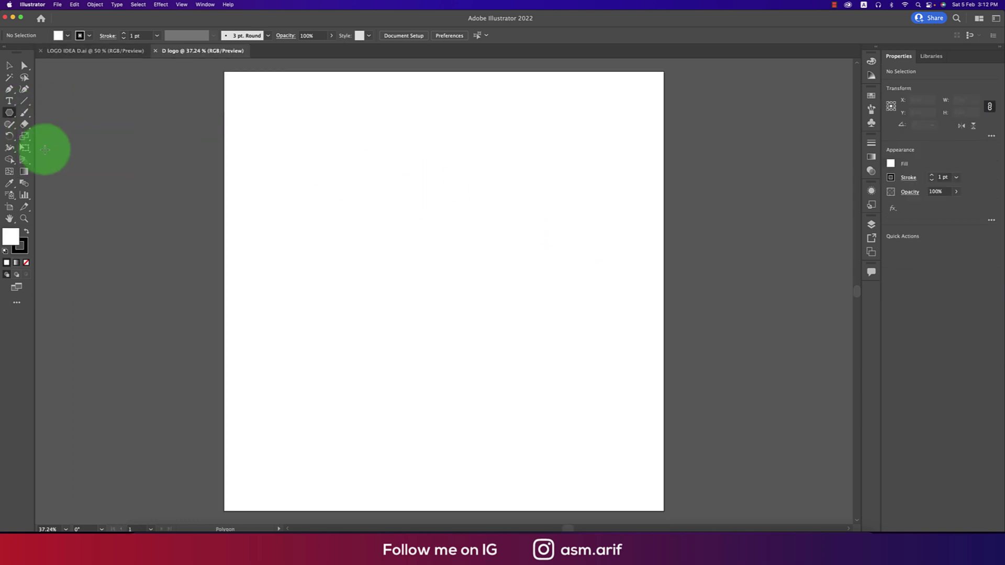
pyautogui.click(381, 194)
pyautogui.doubleClick(446, 266)
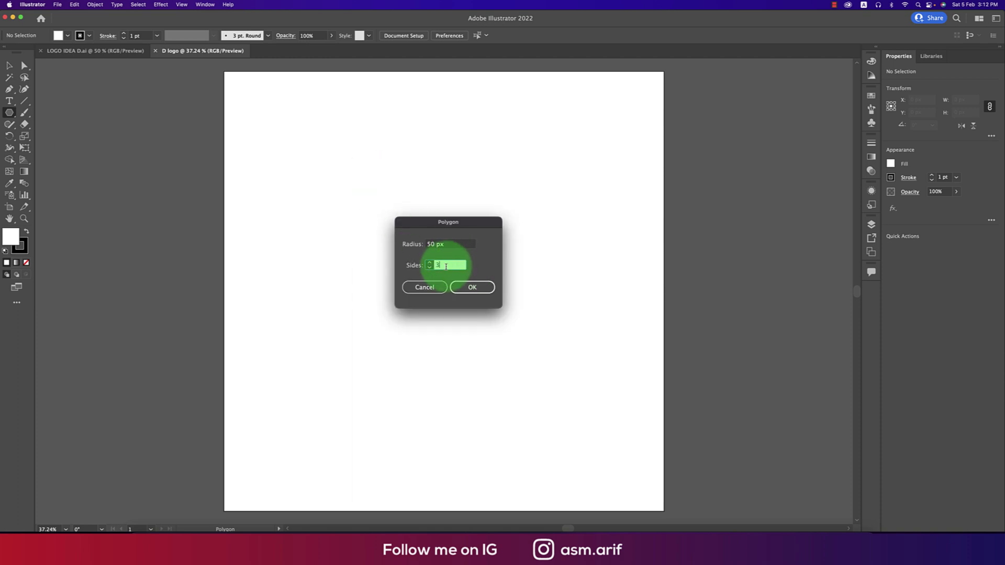
pyautogui.doubleClick(445, 244)
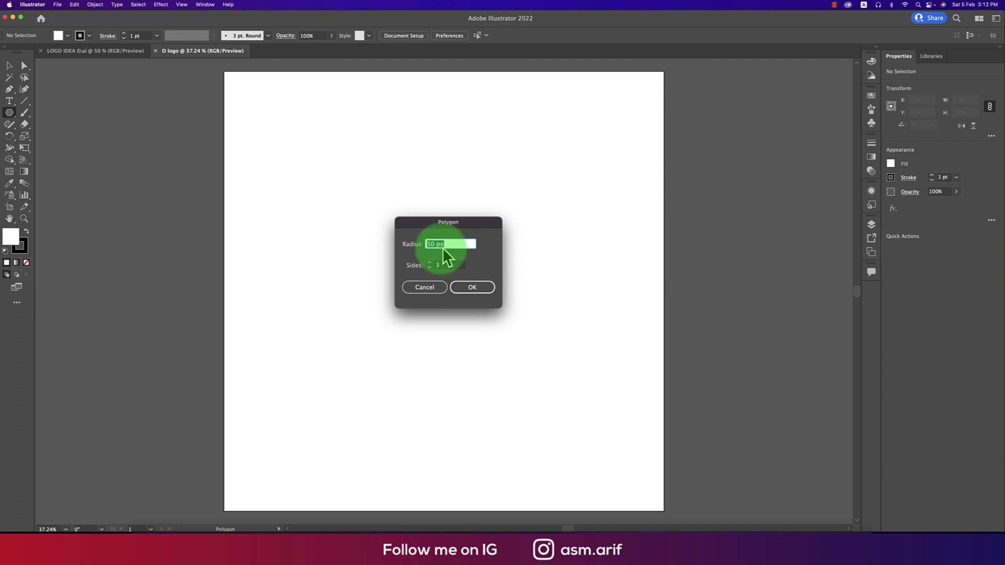
pyautogui.click(466, 287)
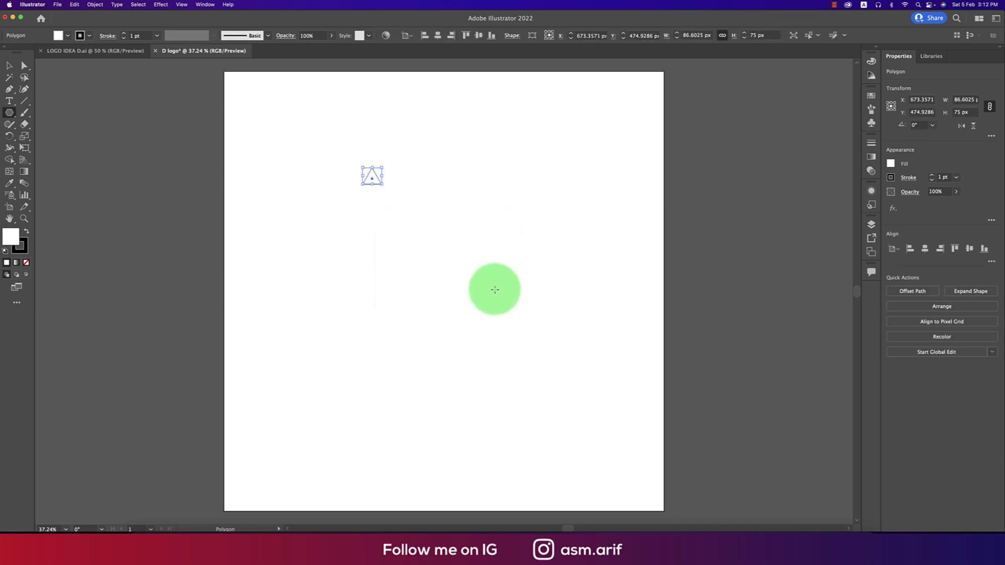
pyautogui.click(67, 37)
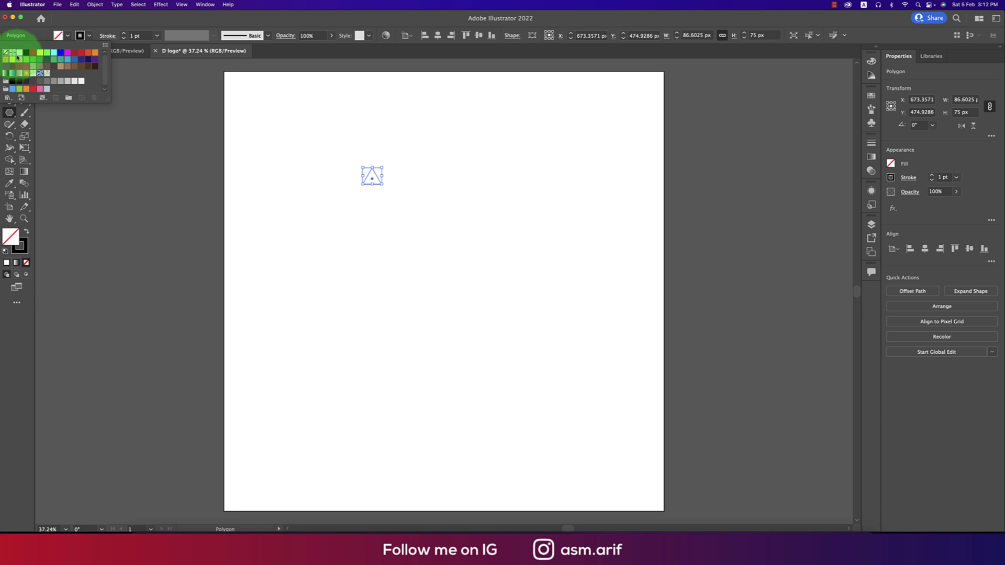
pyautogui.click(184, 99)
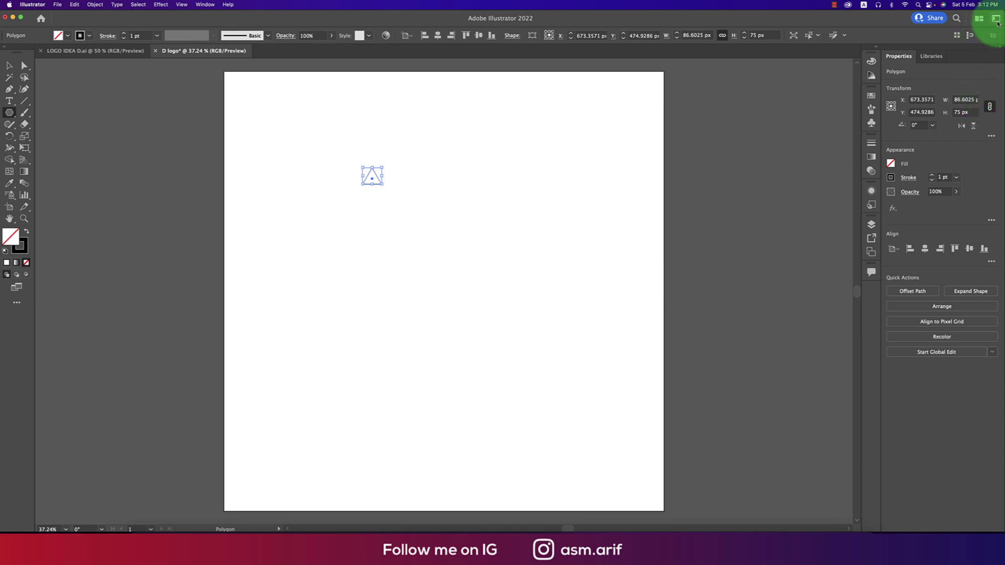
# Set the workspace to Essentials Classic.
pyautogui.click(978, 18)
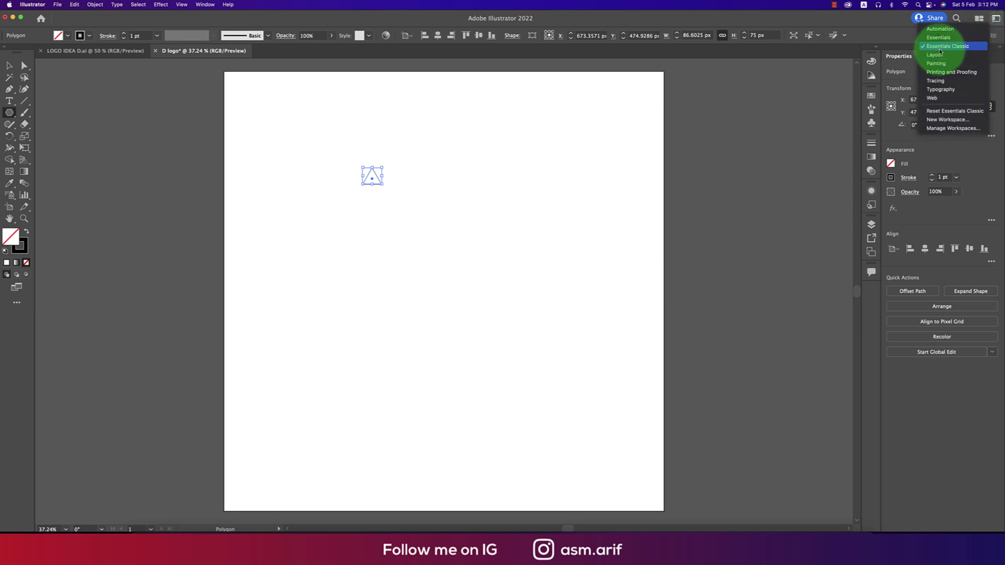
pyautogui.click(949, 47)
pyautogui.click(980, 17)
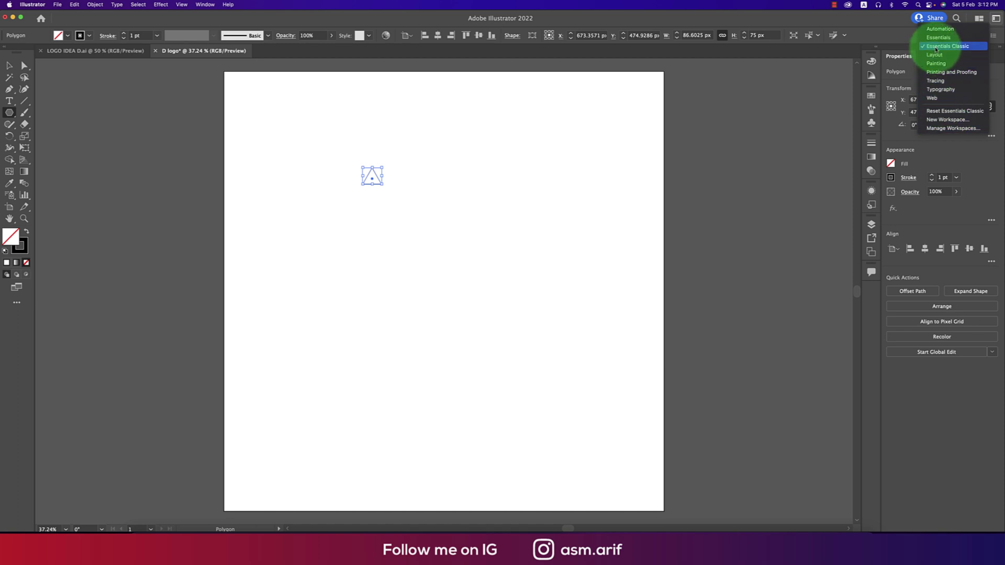
pyautogui.click(936, 47)
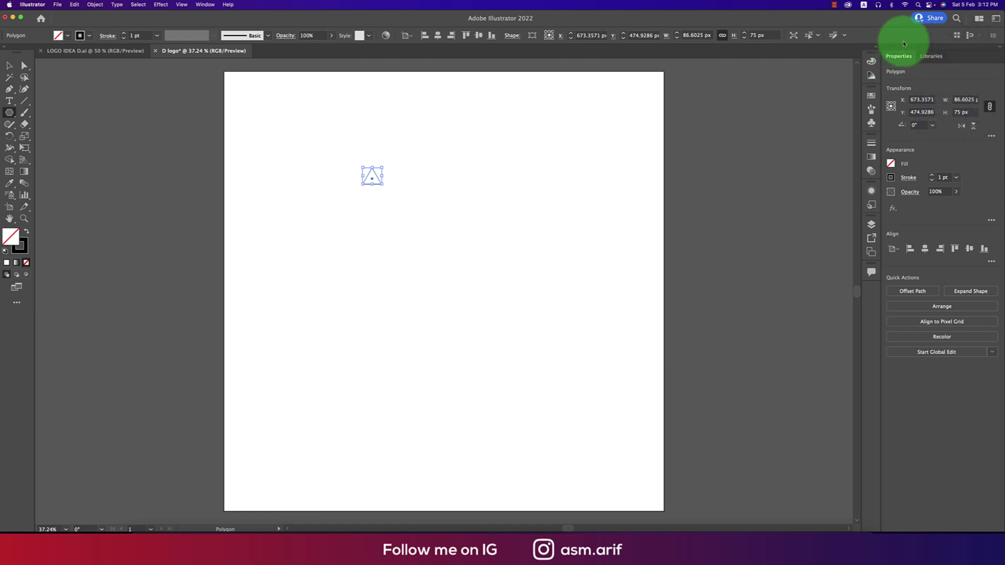
pyautogui.click(979, 18)
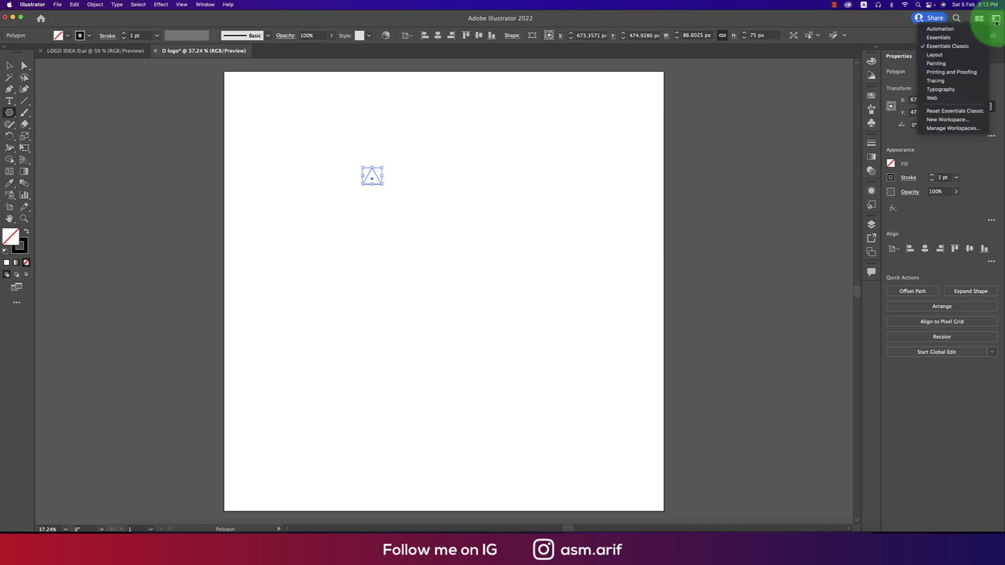
pyautogui.click(872, 41)
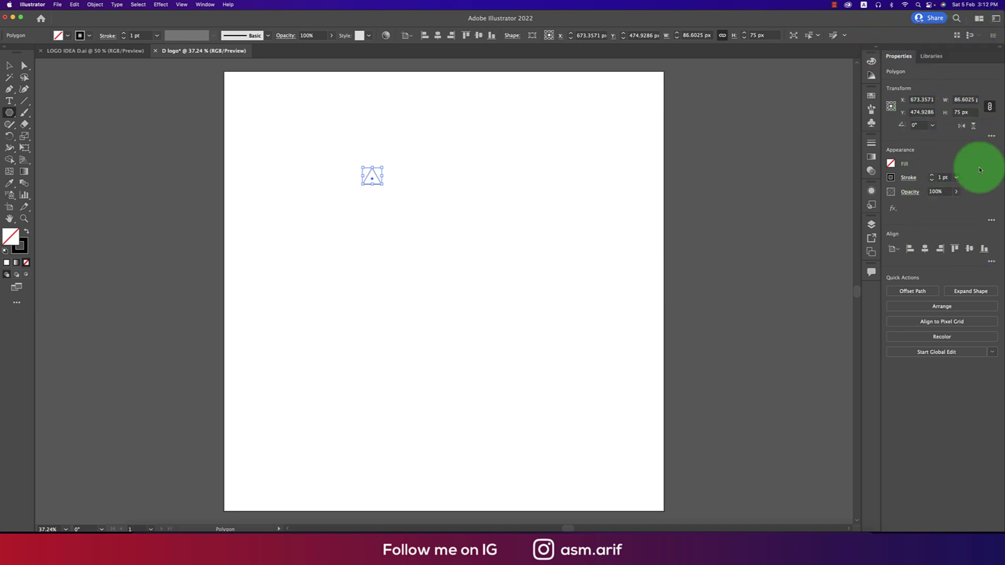
pyautogui.click(997, 18)
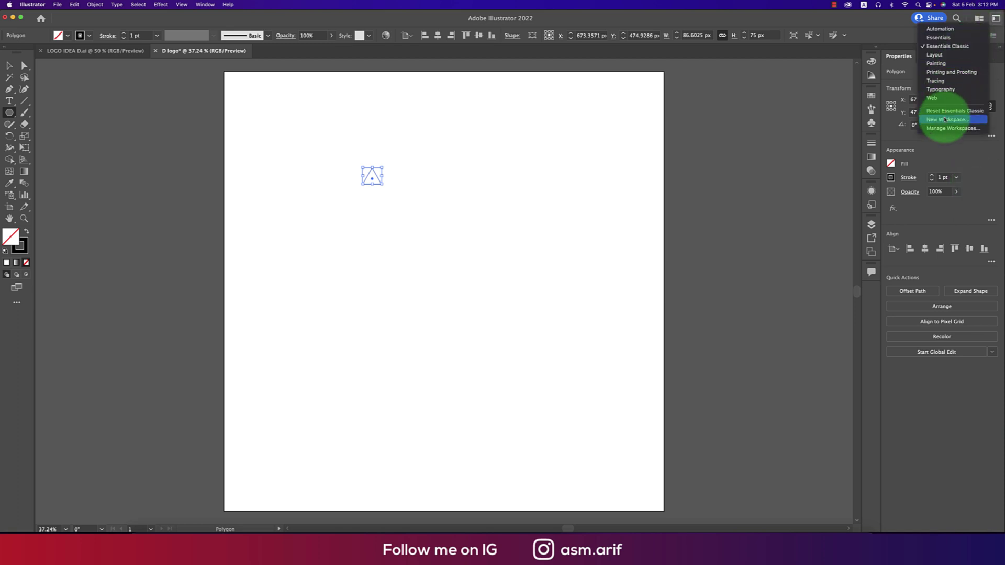
pyautogui.click(884, 111)
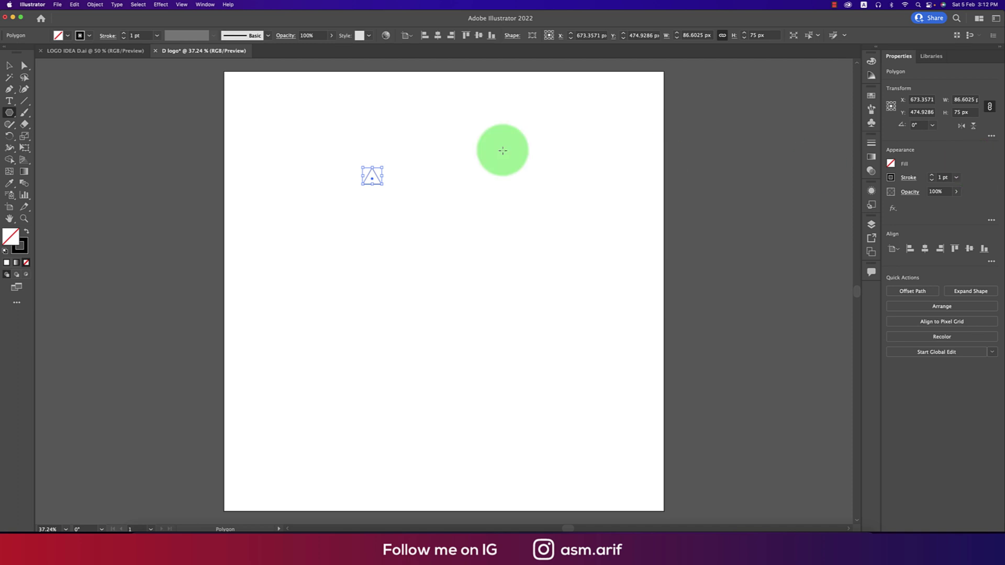
# Place a copy of the triangle directly to its right so that their base corners touch.
pyautogui.click(9, 65)
pyautogui.moveTo(379, 180); pyautogui.dragTo(392, 181)
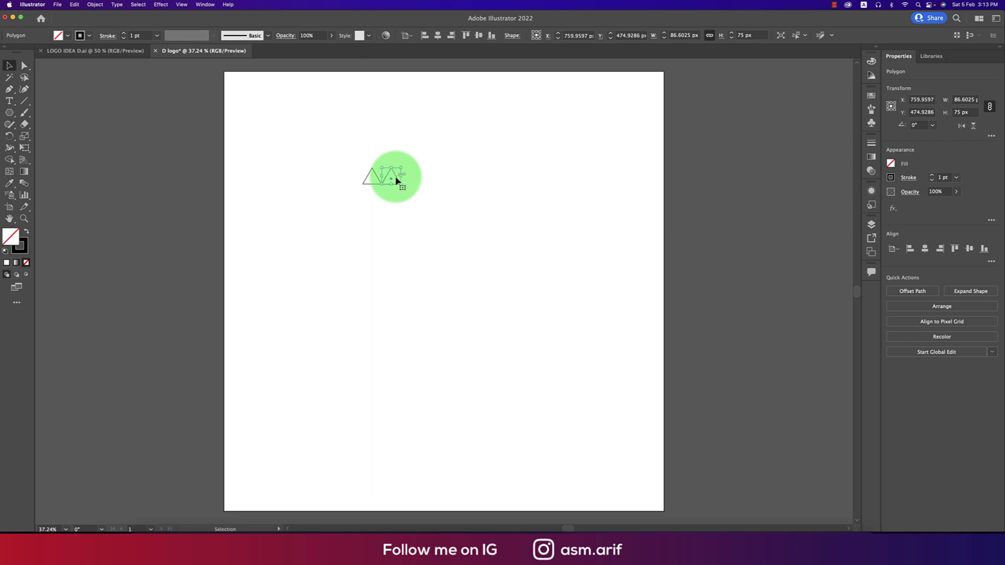
pyautogui.moveTo(396, 181); pyautogui.dragTo(396, 181)
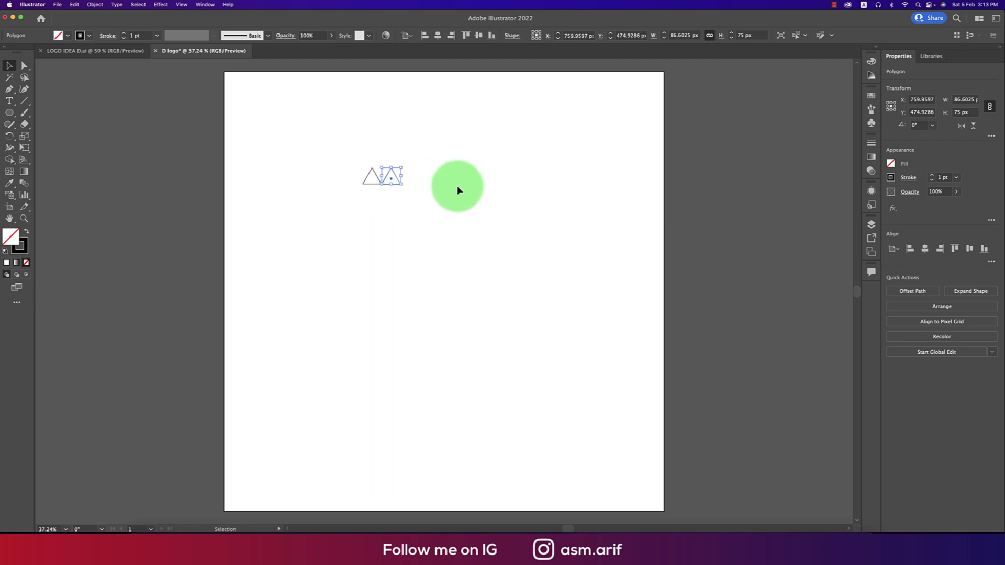
# Repeat the duplication into a row of 21 triangles, and move the whole row left so it fits on the artboard.
pyautogui.press('super+d')
pyautogui.press('super+d')
pyautogui.press('super+d')
pyautogui.press('super+d')
pyautogui.press('super+d')
pyautogui.press('super+d')
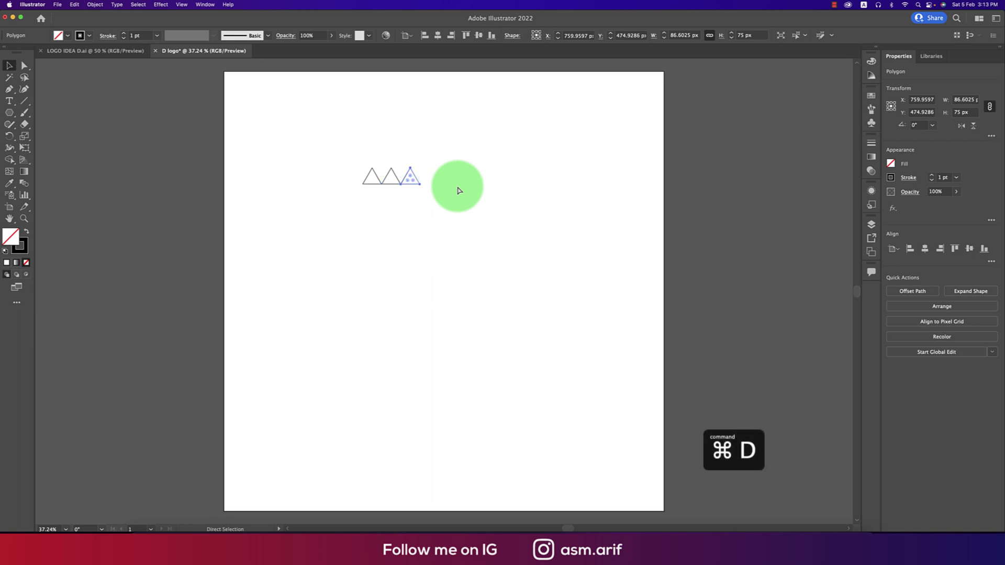
pyautogui.press('super+d')
pyautogui.press('super+d')
pyautogui.press('super+d')
pyautogui.press('super+d')
pyautogui.press('super+d')
pyautogui.press('super+d')
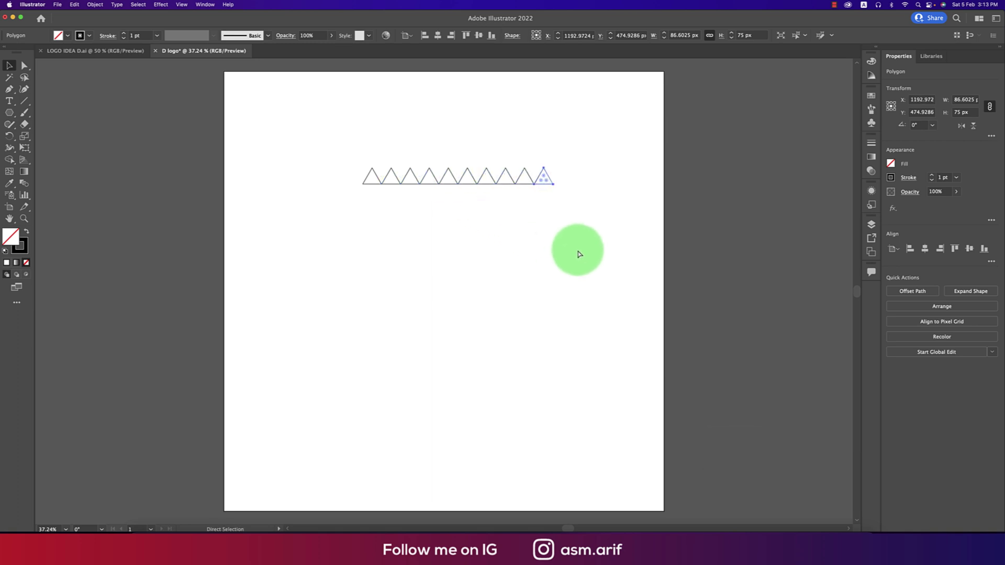
pyautogui.press('super+d')
pyautogui.press('super+d')
pyautogui.press('super+d')
pyautogui.press('super+d')
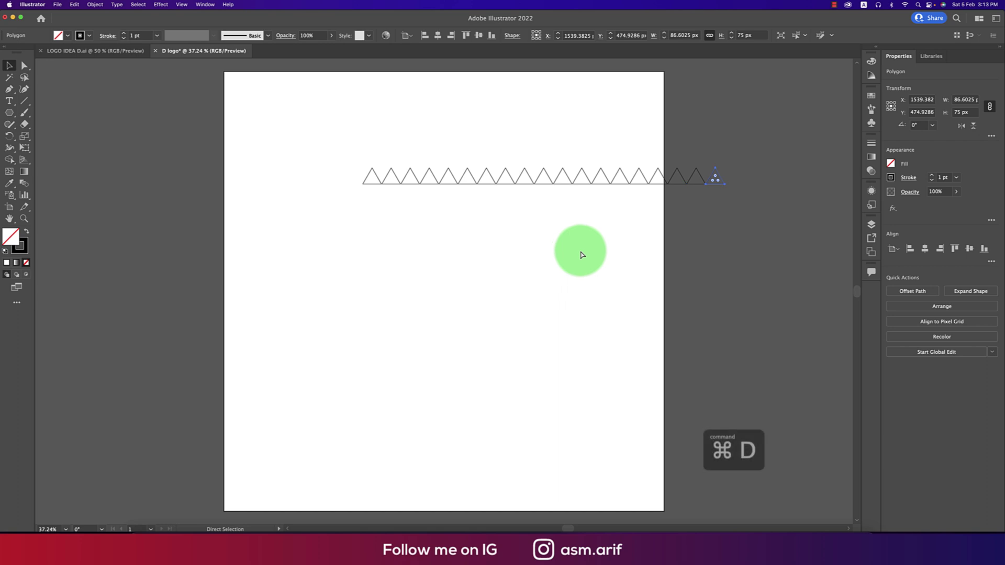
pyautogui.moveTo(789, 247); pyautogui.dragTo(340, 163)
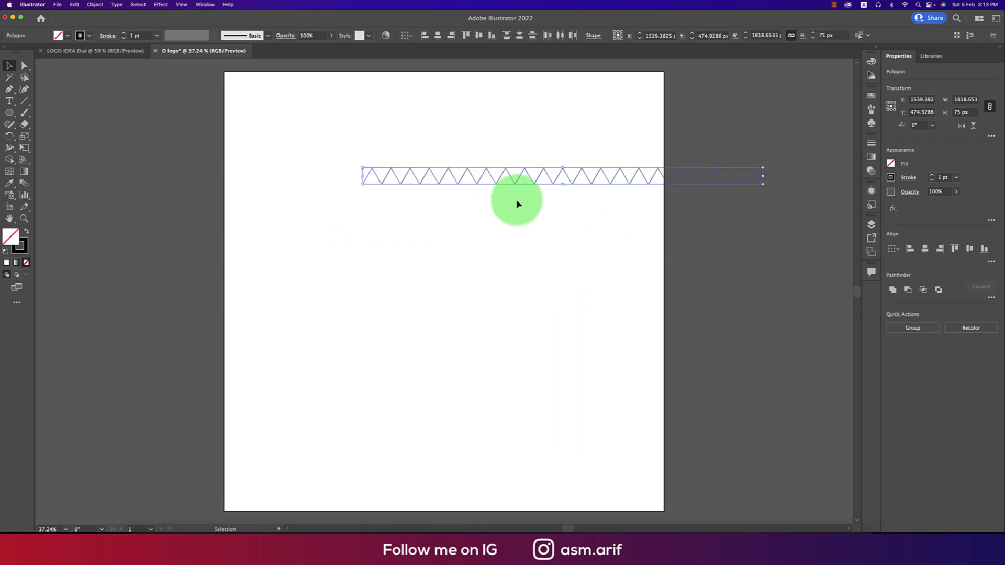
pyautogui.moveTo(531, 187); pyautogui.dragTo(426, 183)
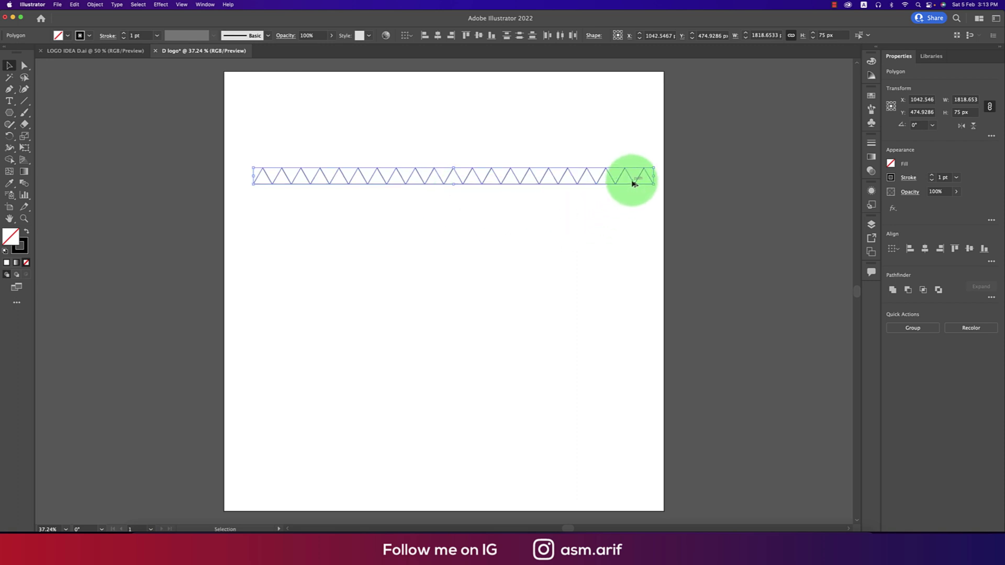
# Copy the triangle row about 43 px to the left and flip the copy vertically to form an interlocking strip.
pyautogui.moveTo(633, 184); pyautogui.dragTo(625, 183)
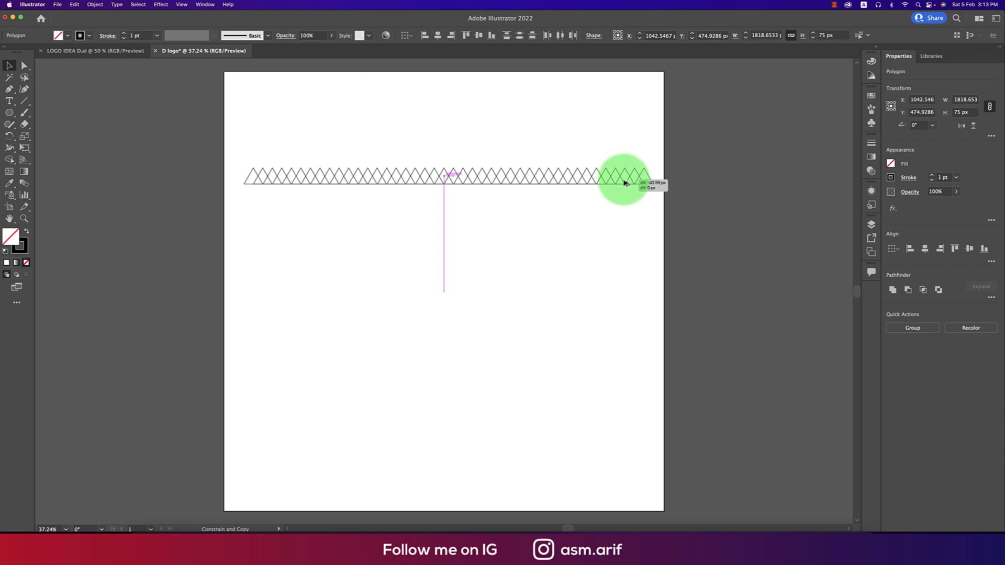
pyautogui.moveTo(624, 182); pyautogui.dragTo(623, 182)
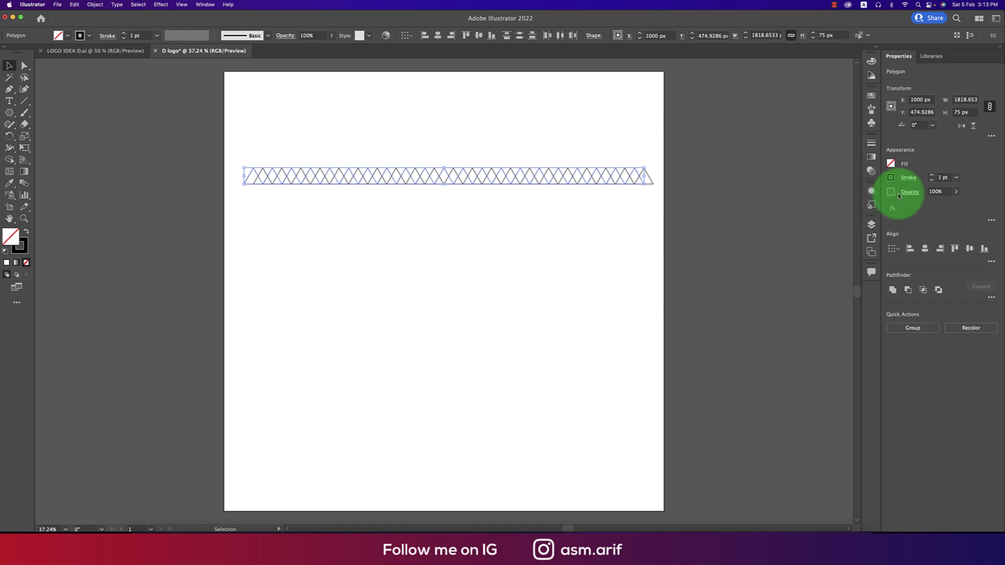
pyautogui.click(973, 127)
pyautogui.click(501, 260)
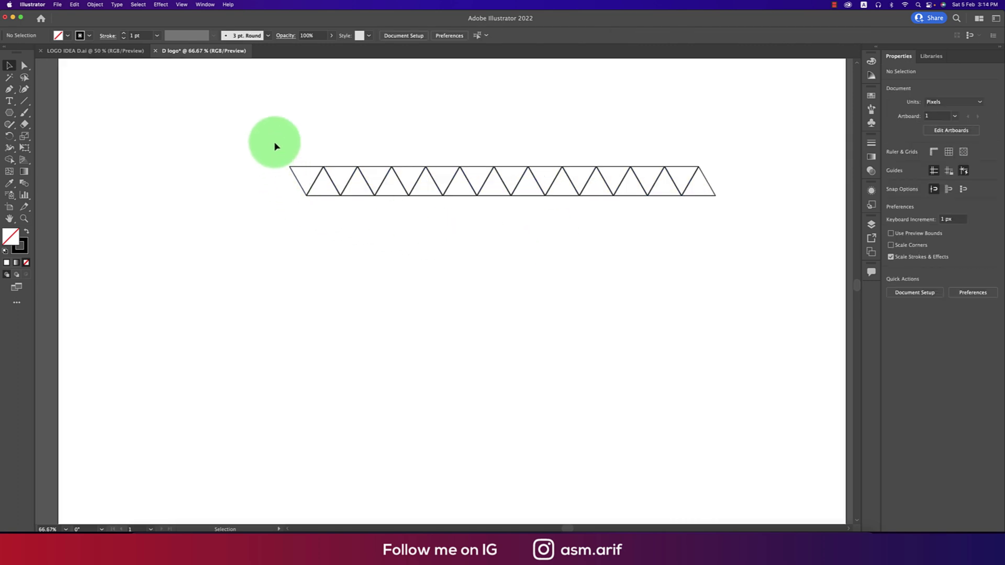
# Copy the whole triangle strip 75 px straight down and flip the copy vertically to mirror the strip above.
pyautogui.moveTo(274, 141); pyautogui.dragTo(735, 237)
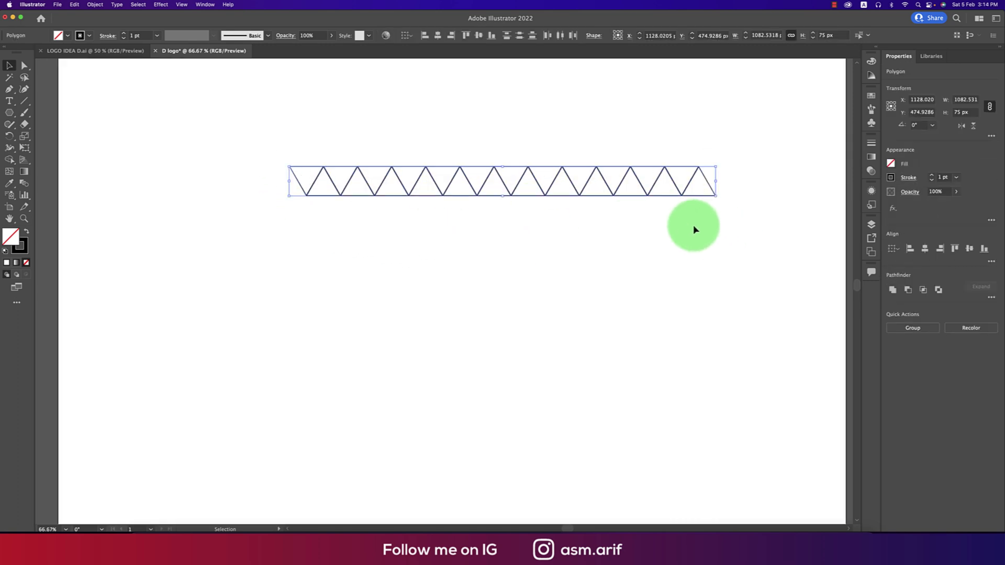
pyautogui.moveTo(691, 201); pyautogui.dragTo(691, 228)
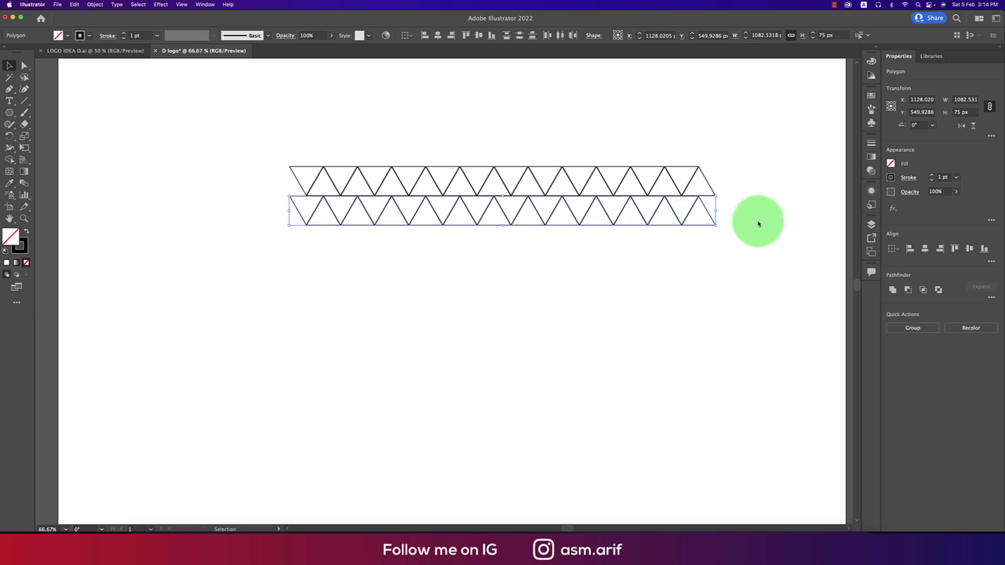
pyautogui.click(974, 131)
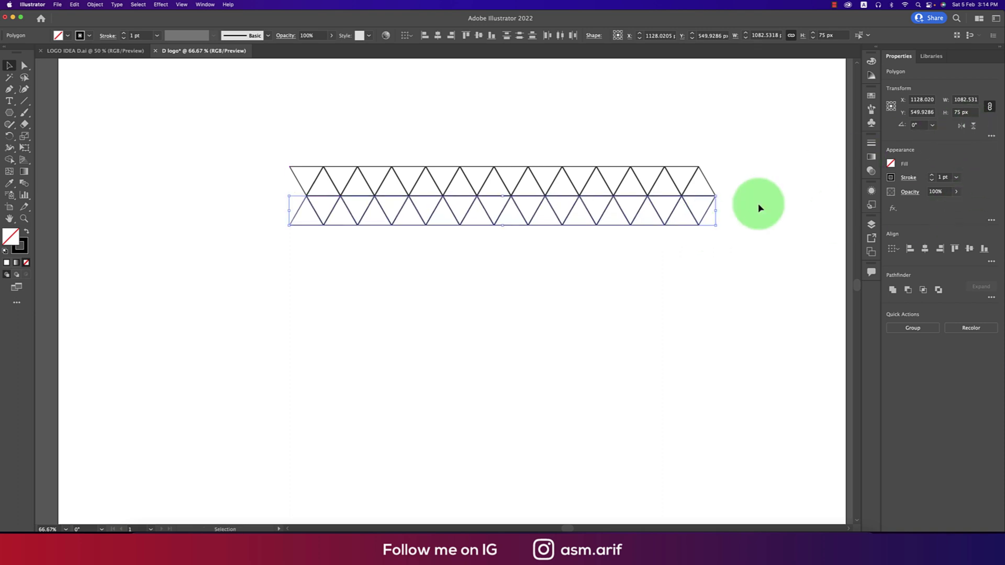
pyautogui.click(775, 209)
# Copy the two-strip triangle block 150 px straight down and repeat the duplication until the grid is 600 px high.
pyautogui.moveTo(269, 157); pyautogui.dragTo(759, 304)
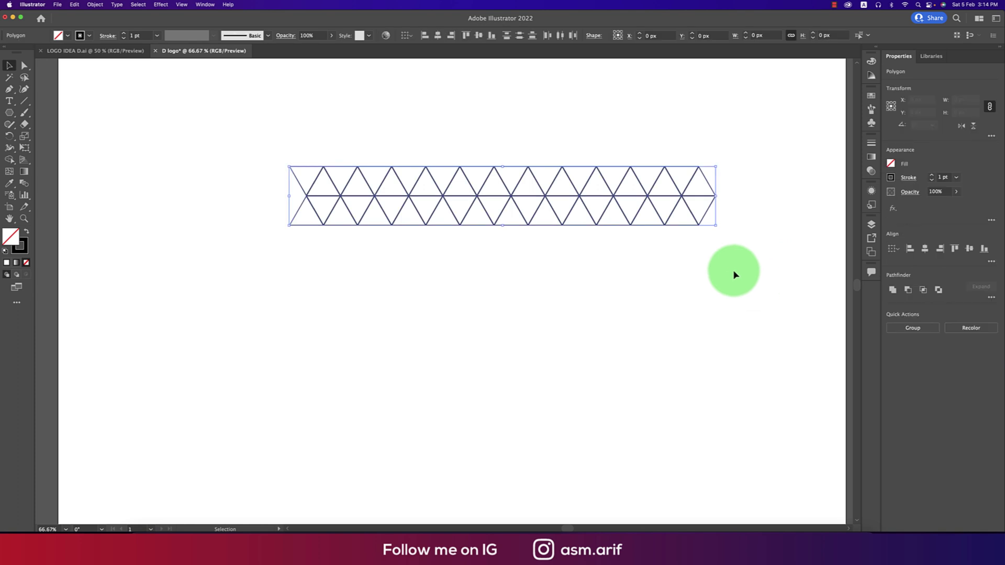
pyautogui.moveTo(689, 225); pyautogui.dragTo(693, 287)
pyautogui.press('super+s')
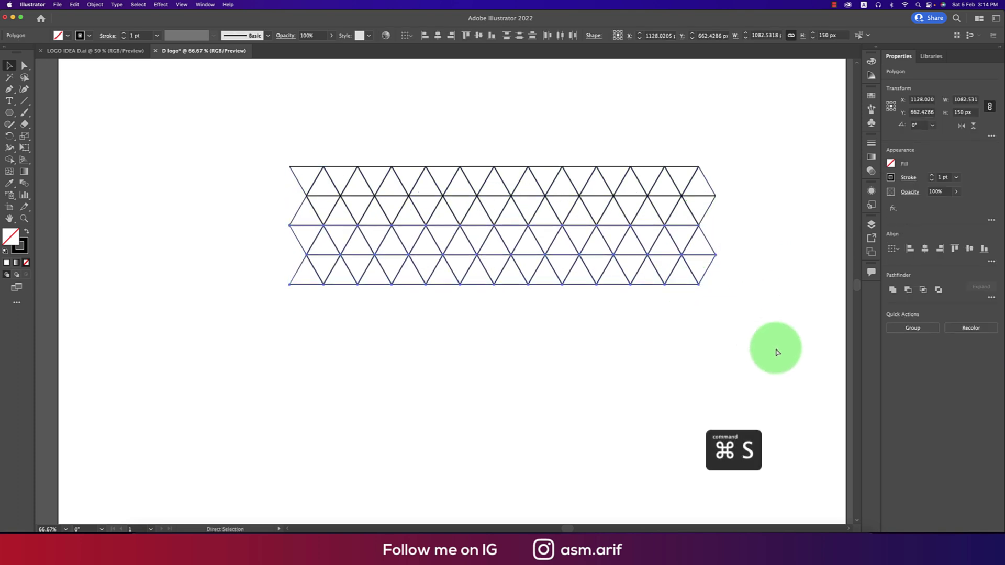
pyautogui.press('Escape')
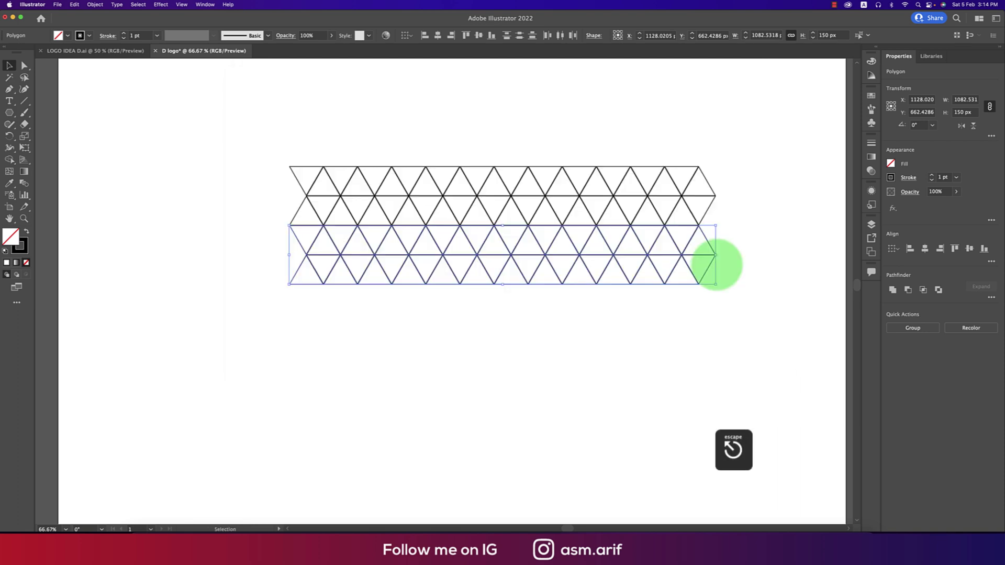
pyautogui.press('super+d')
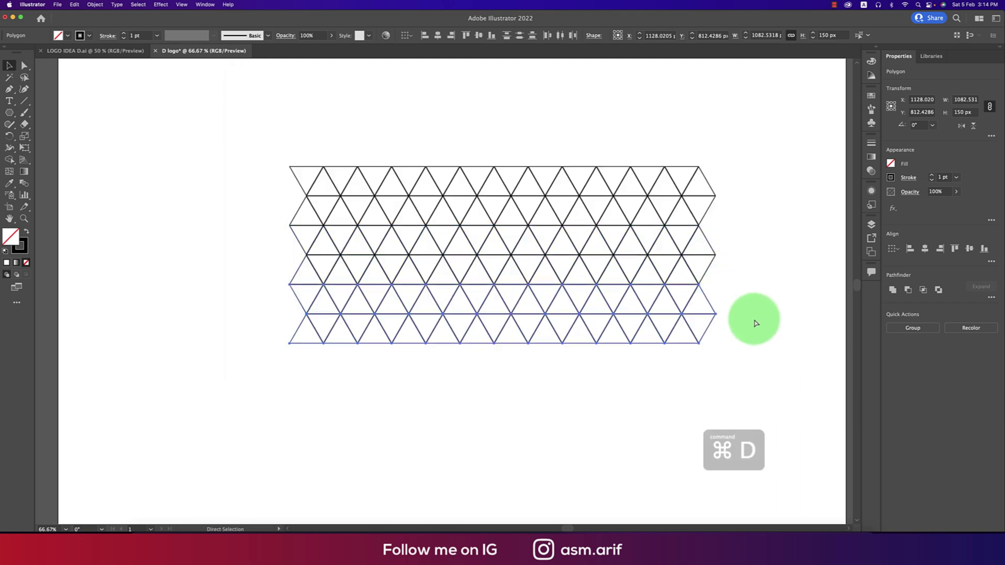
pyautogui.press('super+d')
pyautogui.click(762, 335)
# Select the whole triangular grid and rotate it 90°.
pyautogui.moveTo(273, 146); pyautogui.dragTo(696, 423)
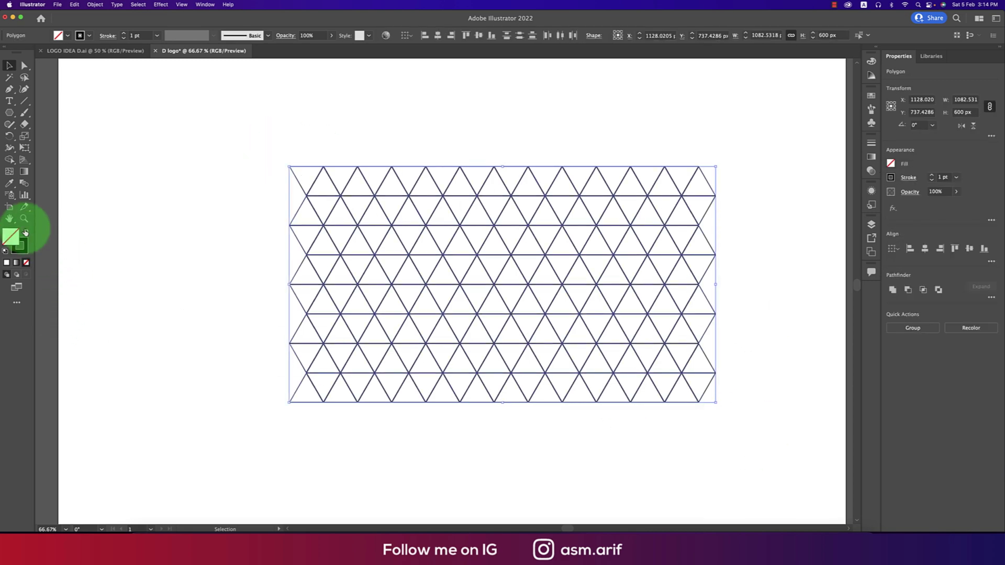
pyautogui.click(932, 125)
pyautogui.click(921, 147)
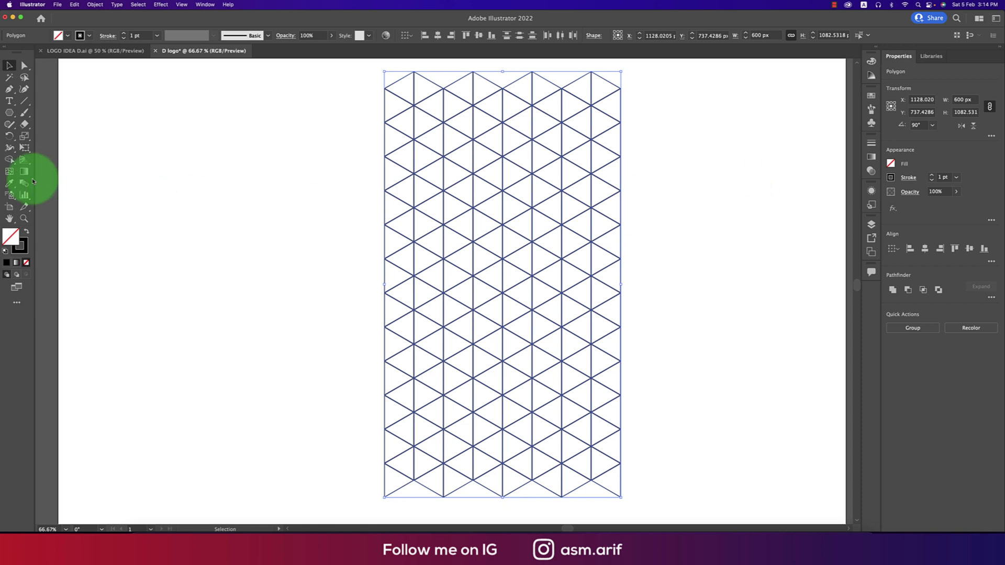
# With the Shape Builder and a black fill without stroke, merge grid triangles into three angled bands forming a hexagonal letter D.
pyautogui.click(9, 160)
pyautogui.click(26, 231)
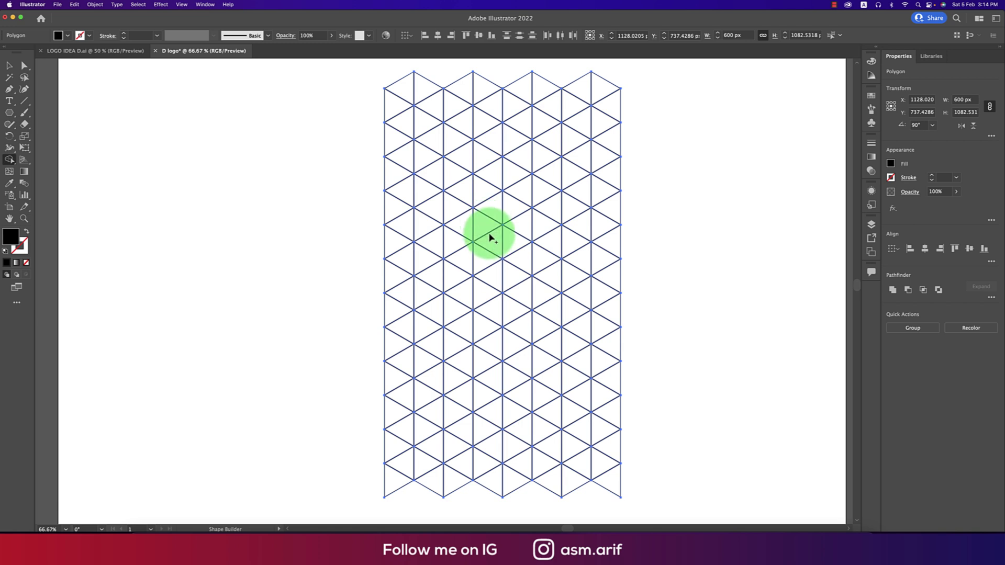
pyautogui.moveTo(485, 249)
pyautogui.mouseDown()
pyautogui.moveTo(538, 256)
pyautogui.moveTo(529, 216)
pyautogui.moveTo(553, 239)
pyautogui.moveTo(500, 278)
pyautogui.moveTo(528, 227)
pyautogui.moveTo(486, 249)
pyautogui.moveTo(518, 284)
pyautogui.moveTo(496, 263)
pyautogui.moveTo(481, 219)
pyautogui.mouseUp()
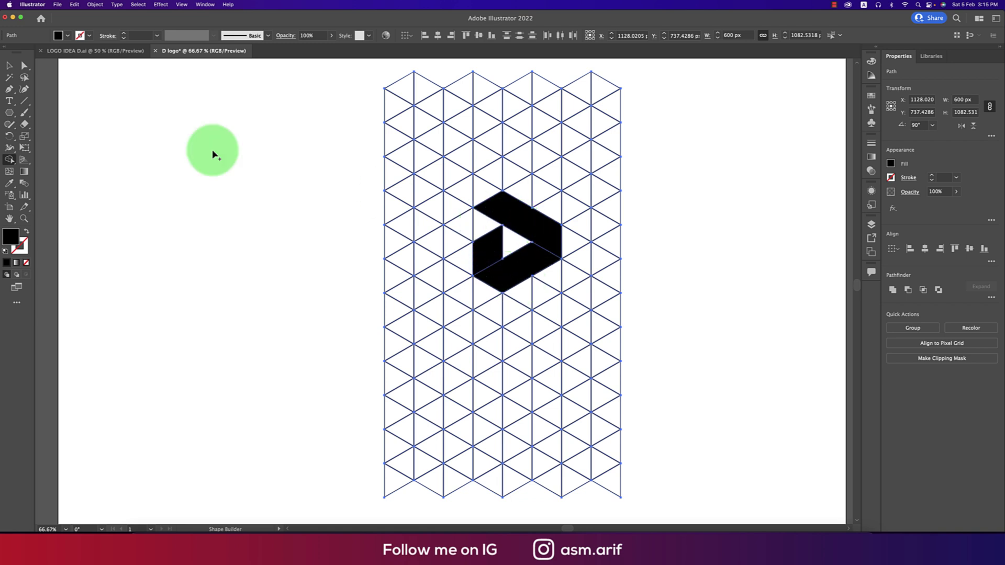
# Select all unfilled grid triangles with the Magic Wand and delete them, keeping only the black D shapes.
pyautogui.click(10, 78)
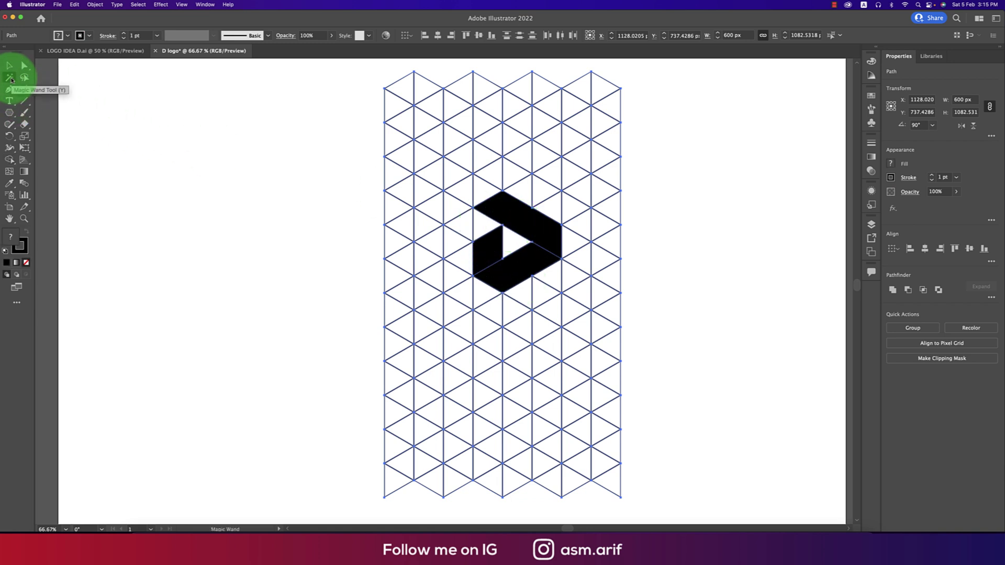
pyautogui.click(453, 117)
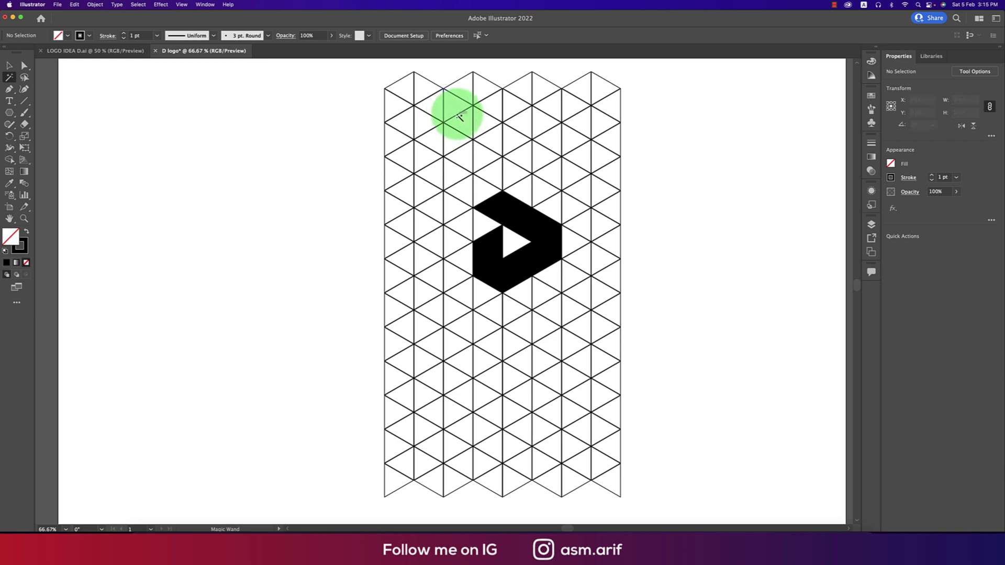
pyautogui.click(457, 115)
pyautogui.press('Delete')
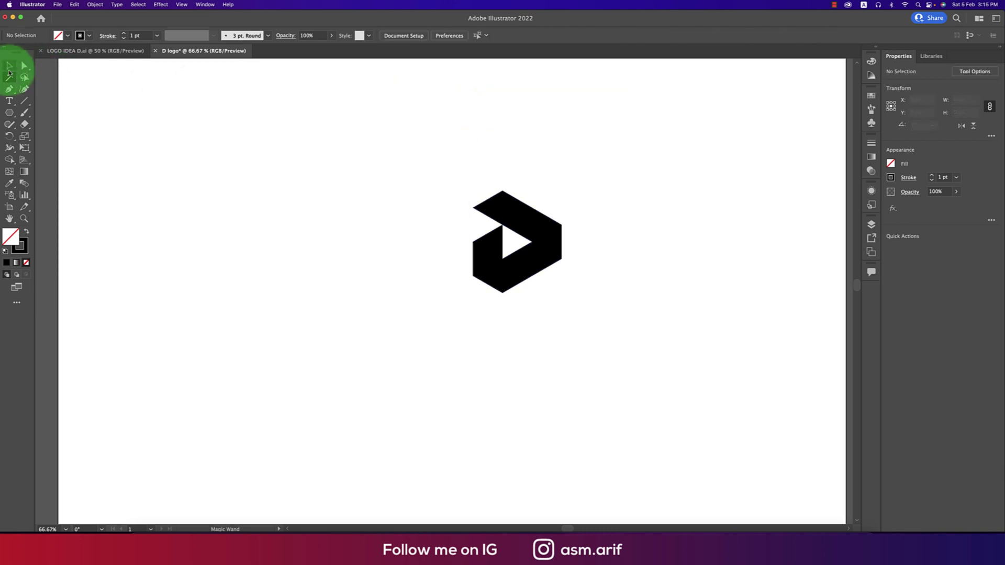
# Select all three pieces of the D and remove their stroke.
pyautogui.click(9, 65)
pyautogui.moveTo(404, 154); pyautogui.dragTo(668, 356)
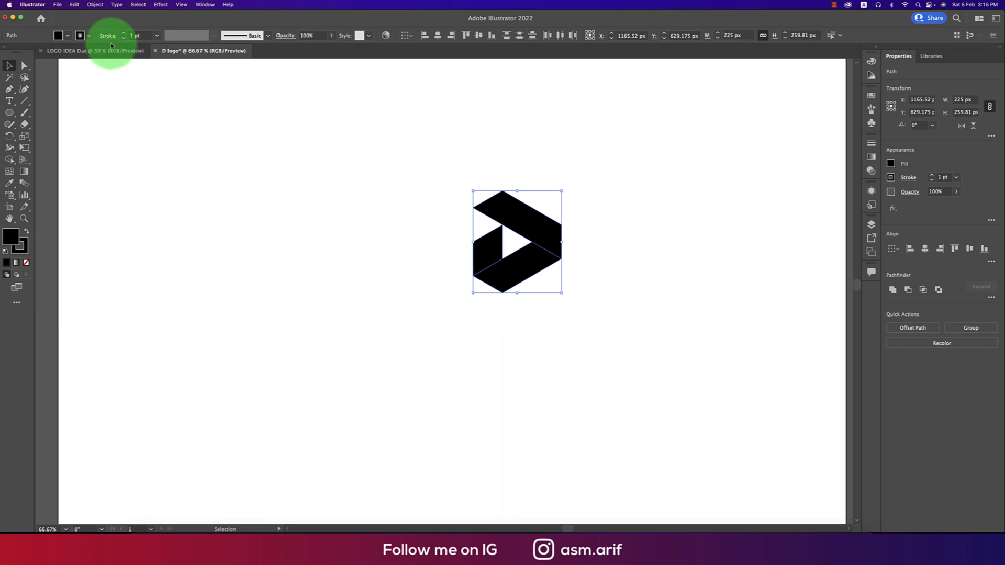
pyautogui.click(67, 35)
pyautogui.click(10, 53)
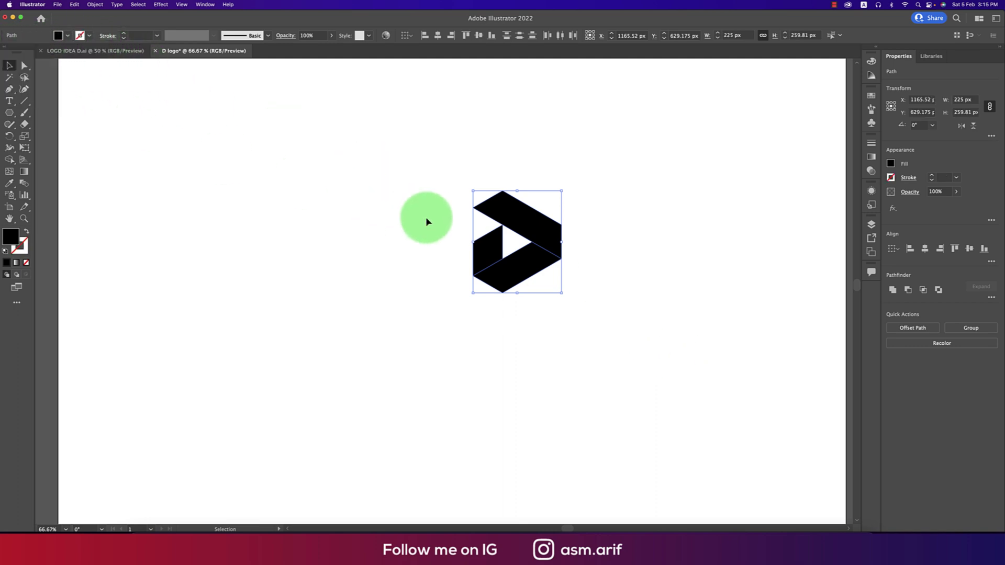
pyautogui.click(592, 298)
pyautogui.moveTo(422, 184); pyautogui.dragTo(589, 339)
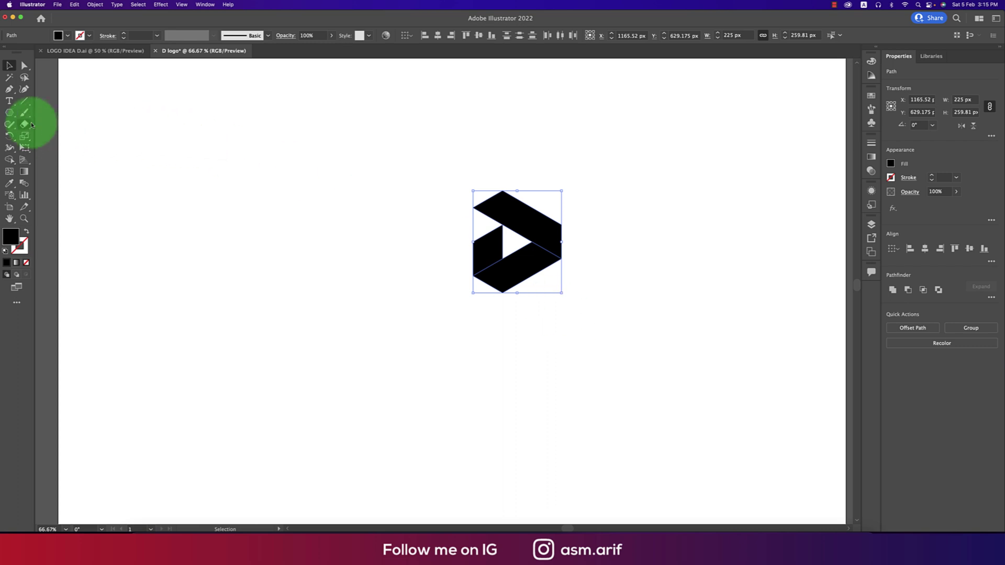
# Fill the upper band of the D with the white-to-black linear gradient.
pyautogui.click(285, 179)
pyautogui.click(502, 213)
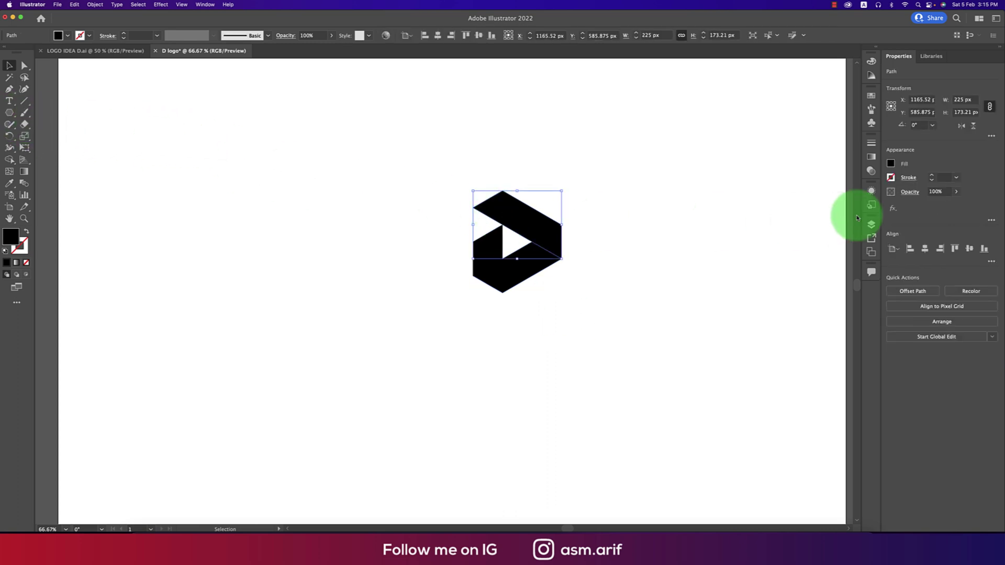
pyautogui.click(876, 158)
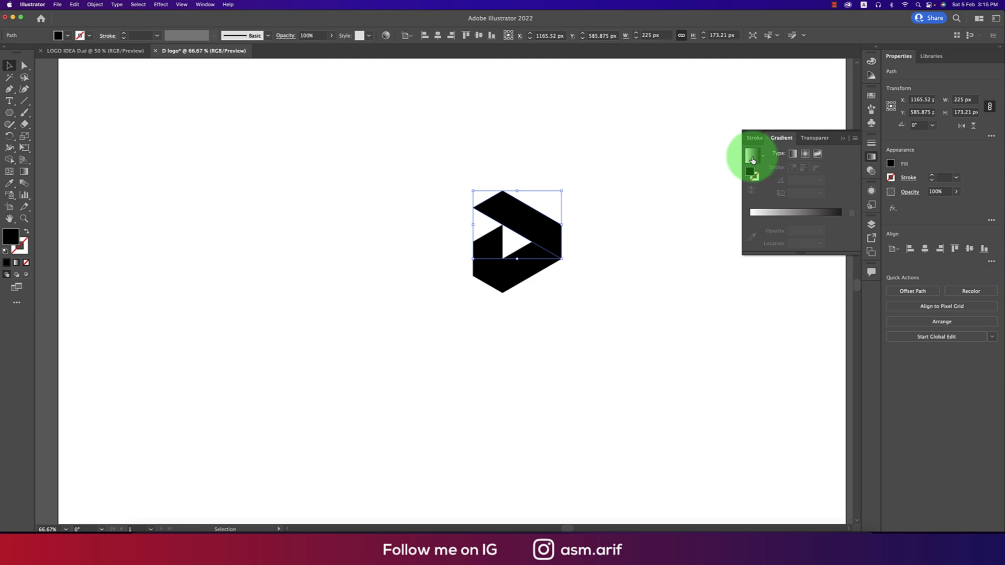
pyautogui.click(751, 155)
# Copy the upper band's gradient onto the lower band and the small left parallelogram with the Eyedropper.
pyautogui.click(539, 265)
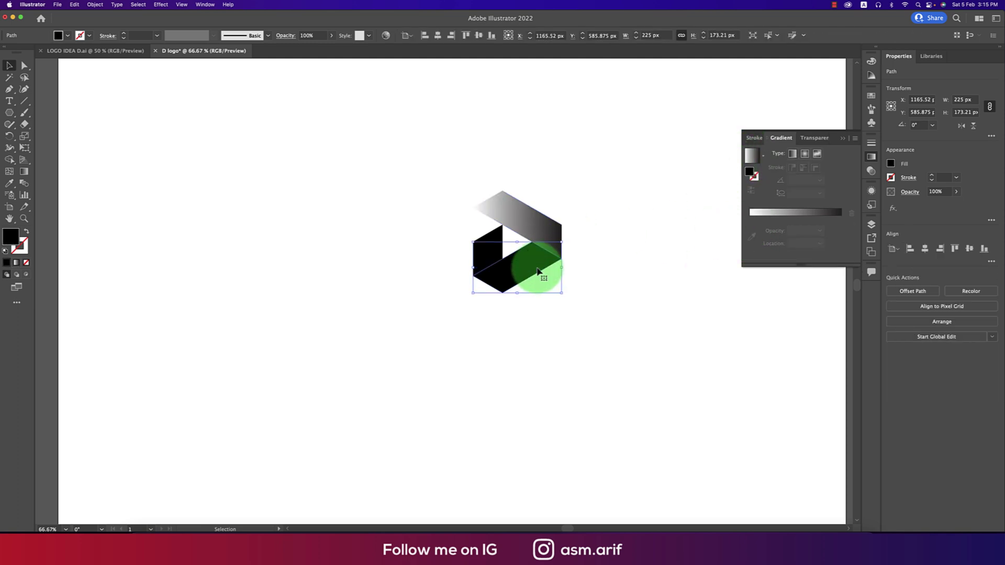
pyautogui.press('i')
pyautogui.click(543, 214)
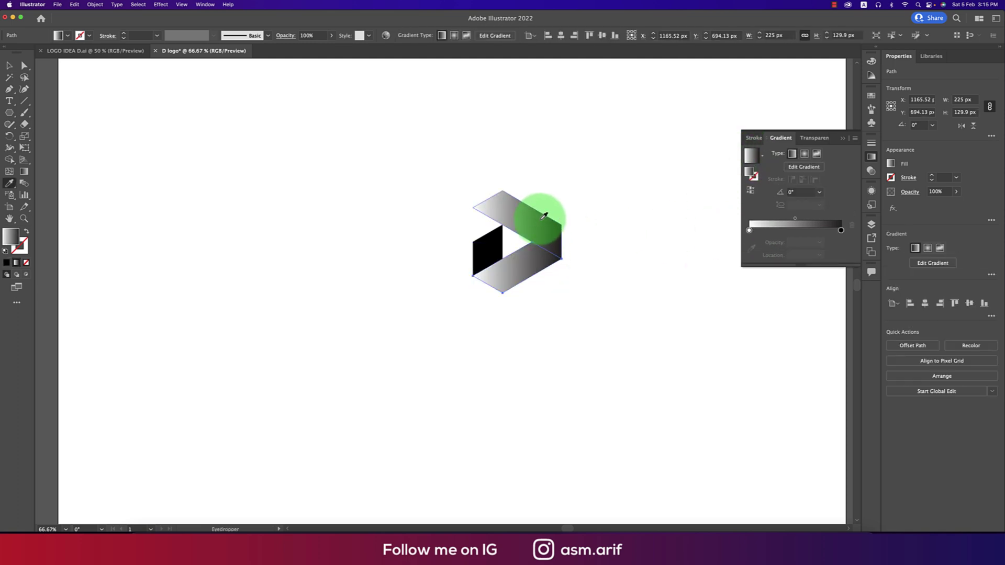
pyautogui.press('c')
pyautogui.click(490, 254)
pyautogui.press('Escape')
pyautogui.press('v')
pyautogui.click(490, 254)
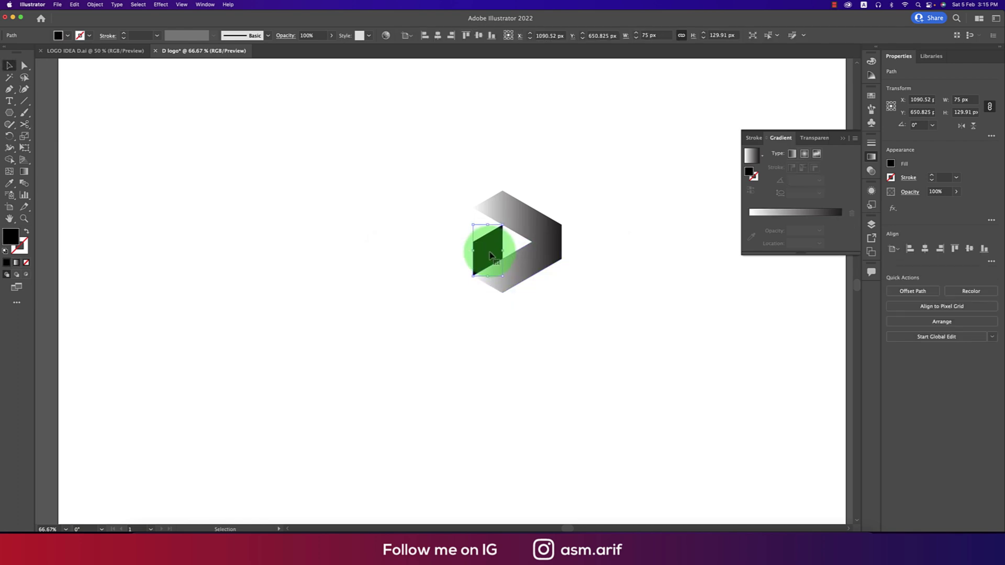
pyautogui.press('i')
pyautogui.click(533, 222)
pyautogui.press('v')
pyautogui.click(606, 249)
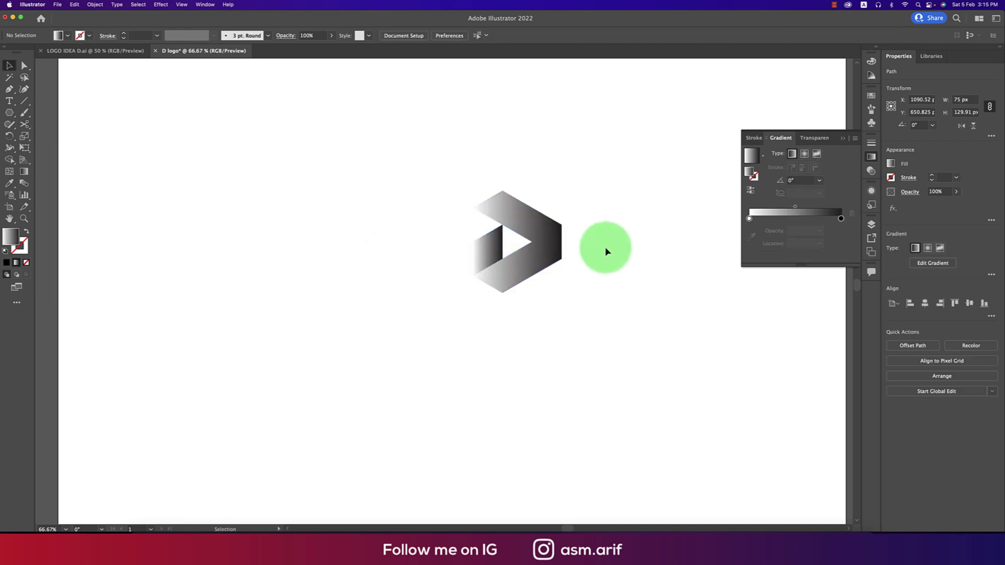
# Reverse the gradient of the D's lower band so its dark end is on the left.
pyautogui.moveTo(419, 162); pyautogui.dragTo(565, 296)
pyautogui.click(593, 306)
pyautogui.click(538, 273)
pyautogui.click(750, 190)
pyautogui.click(638, 236)
# Set the left parallelogram's gradient angle to 90° and orient it so the dark end is at the top.
pyautogui.click(487, 250)
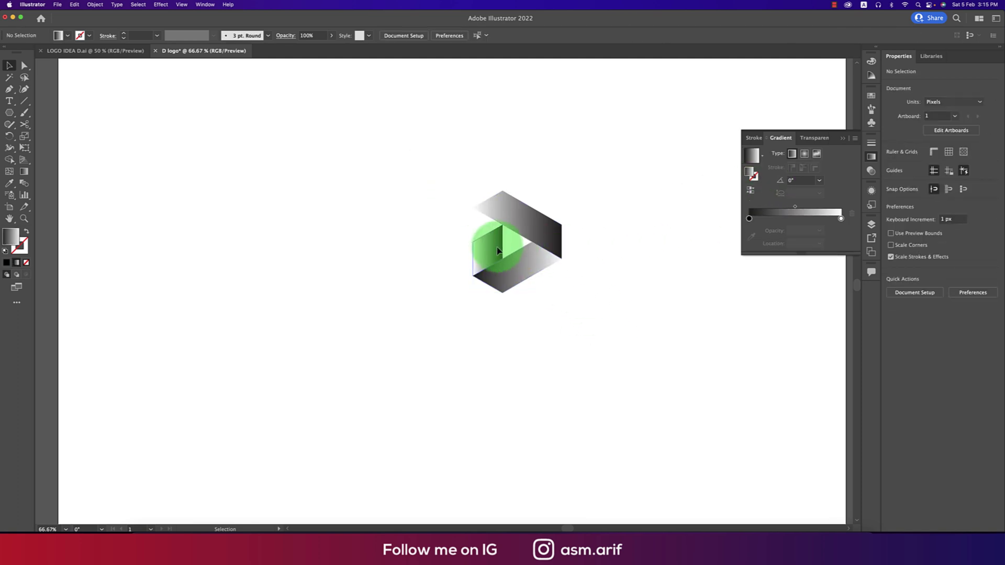
pyautogui.click(750, 190)
pyautogui.click(808, 197)
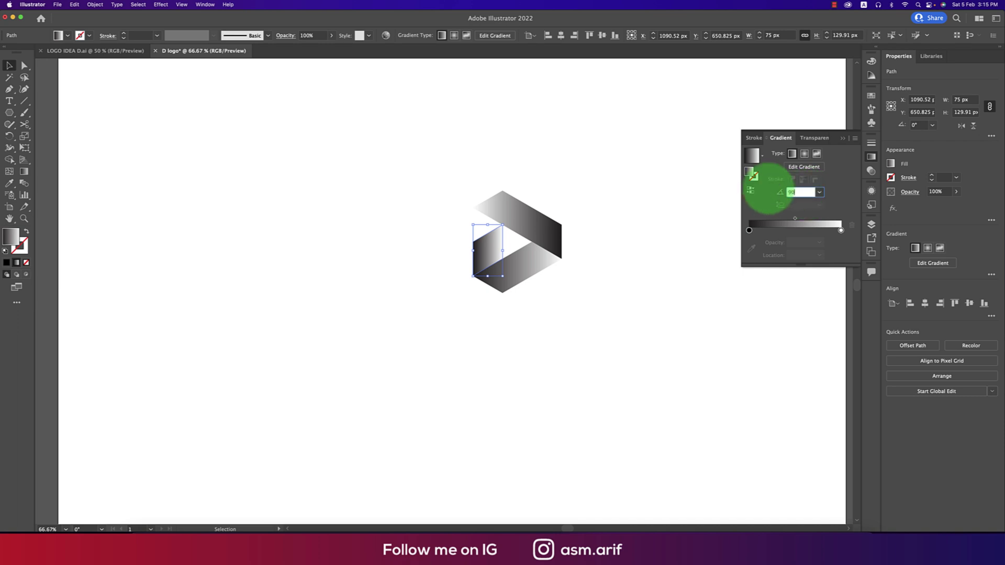
pyautogui.write('90')
pyautogui.press('Return')
pyautogui.click(750, 190)
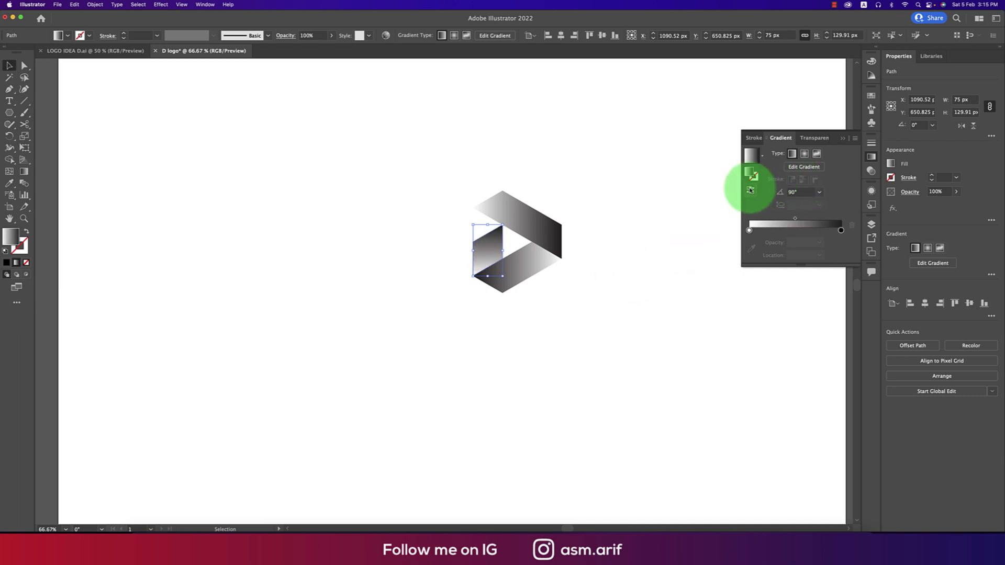
pyautogui.click(652, 237)
# Recolor the upper band's gradient to run from light cyan on the left to dark navy blue on the right.
pyautogui.click(521, 221)
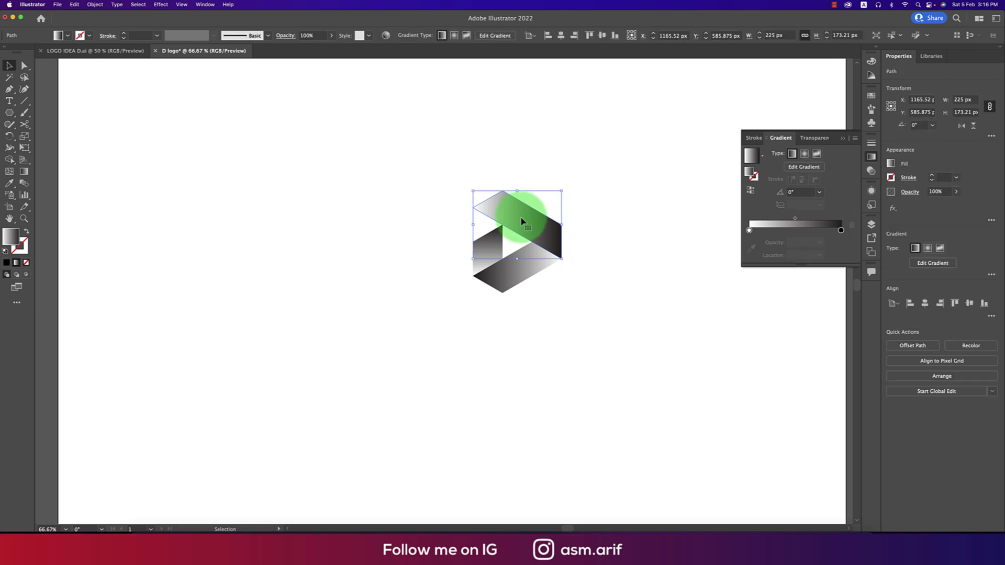
pyautogui.click(605, 253)
pyautogui.click(527, 225)
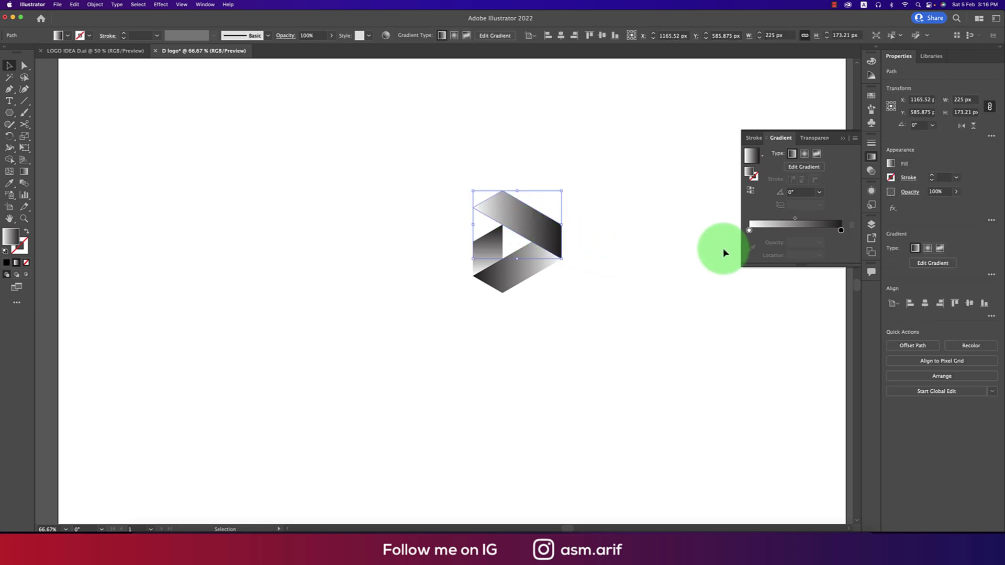
pyautogui.doubleClick(749, 230)
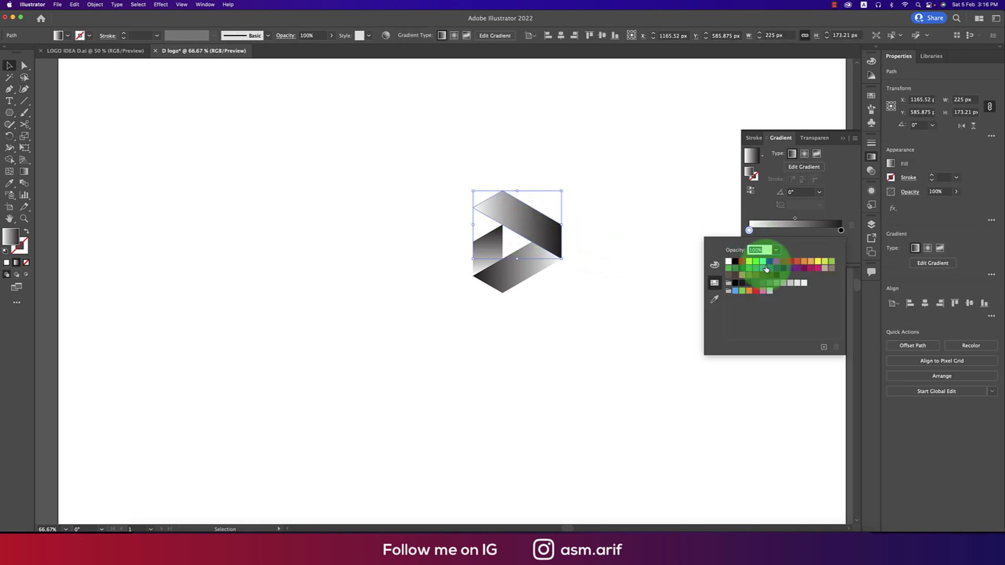
pyautogui.click(763, 261)
pyautogui.click(840, 230)
pyautogui.doubleClick(840, 230)
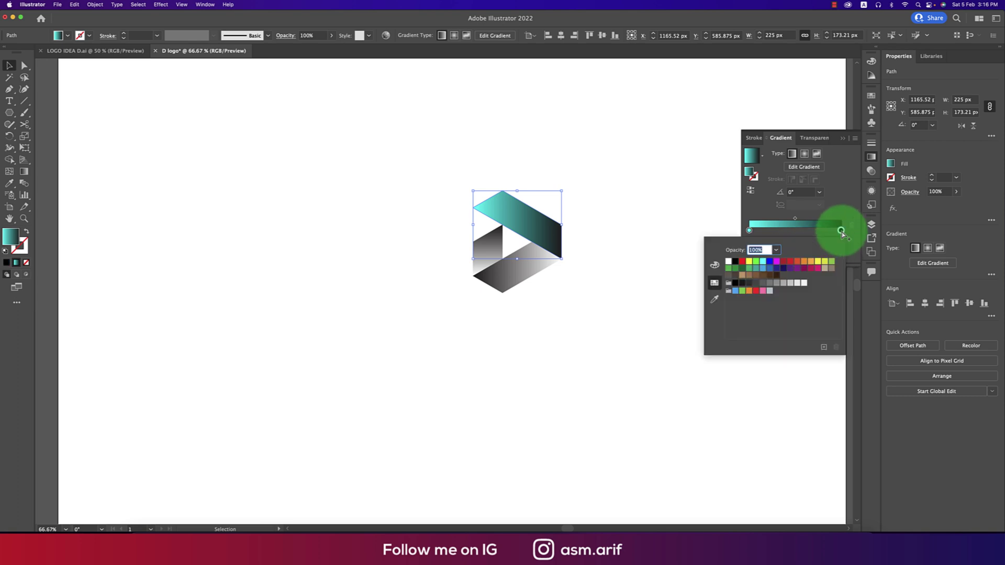
pyautogui.click(774, 273)
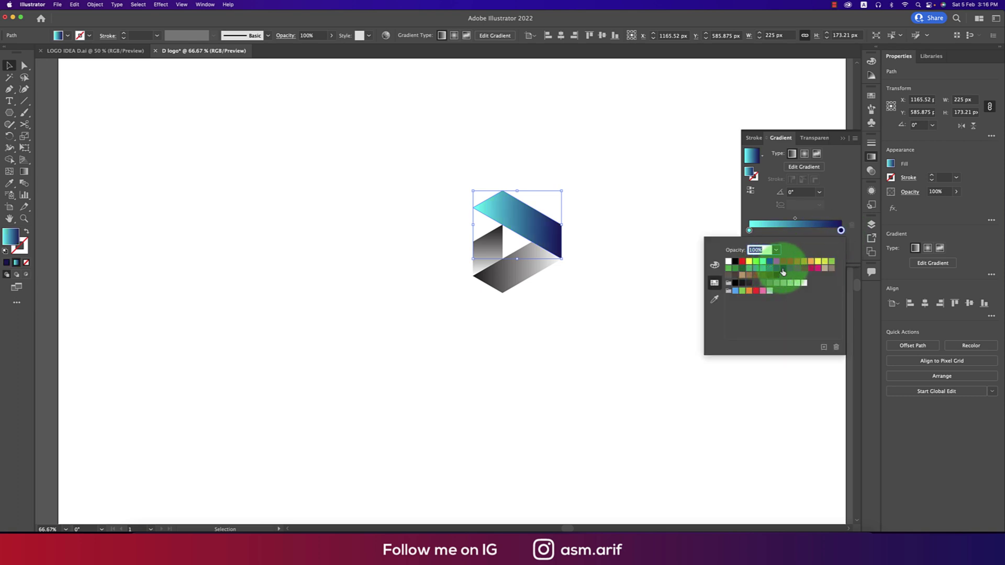
pyautogui.click(648, 265)
# Copy the cyan-to-navy gradient onto the lower band and reverse it so navy is on the left.
pyautogui.click(512, 266)
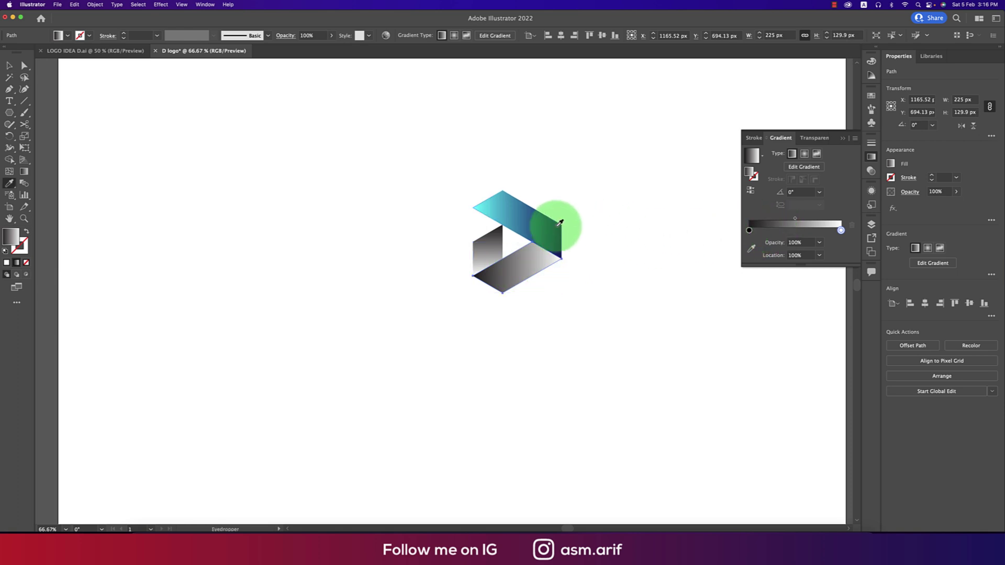
pyautogui.press('i')
pyautogui.click(534, 225)
pyautogui.click(750, 193)
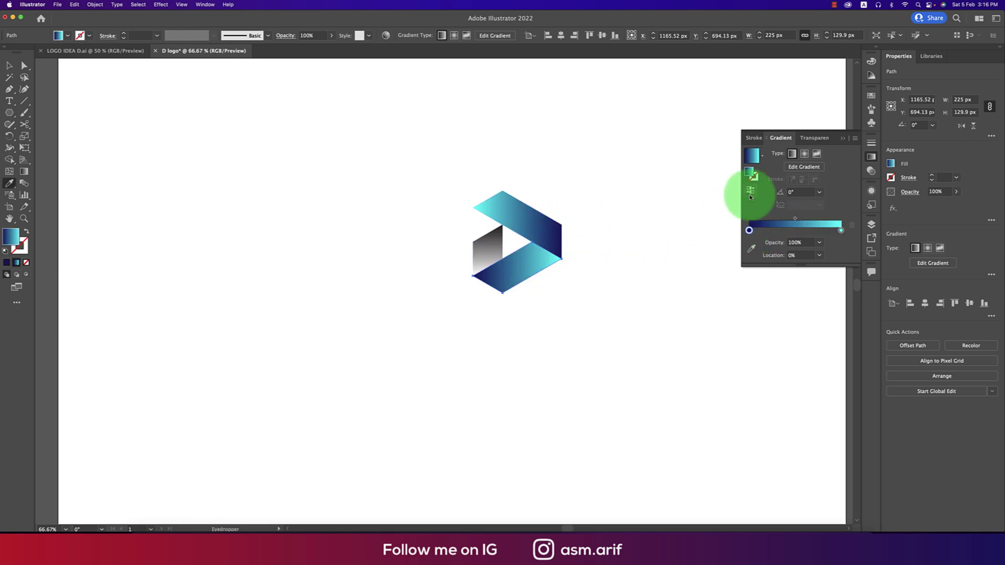
pyautogui.press('v')
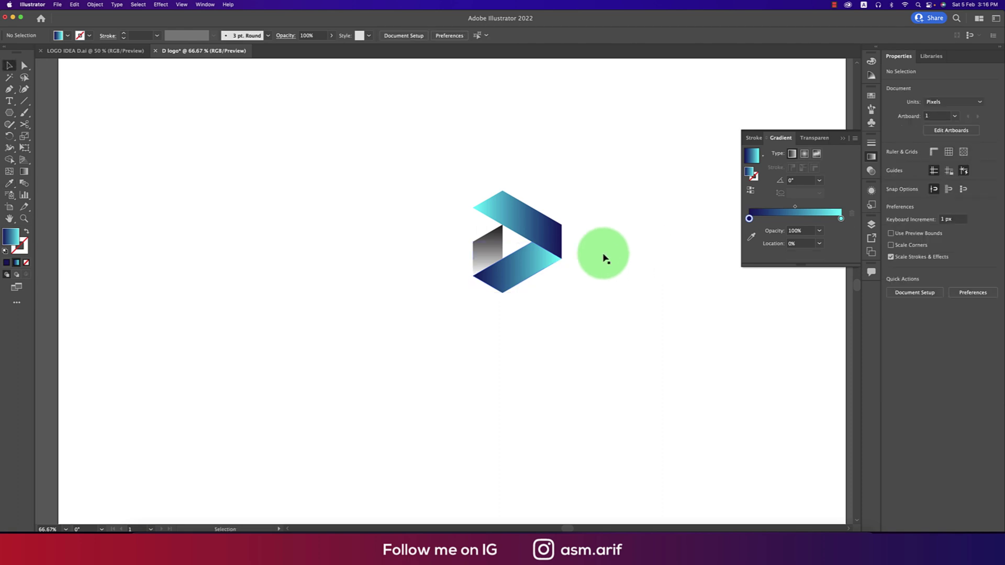
# Recolor the left parallelogram's gradient from red to black and reverse it so the red end is at the top.
pyautogui.click(480, 244)
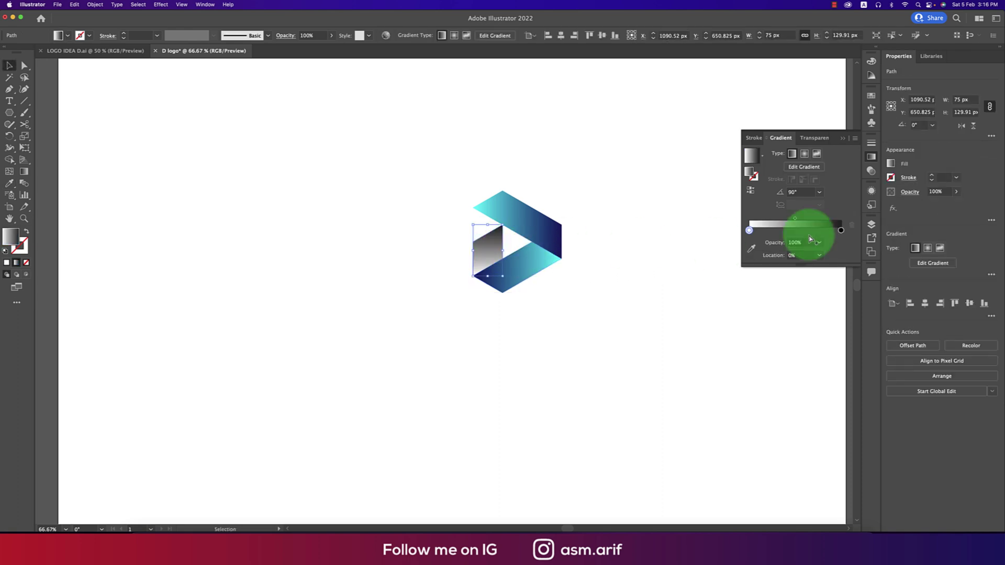
pyautogui.doubleClick(749, 231)
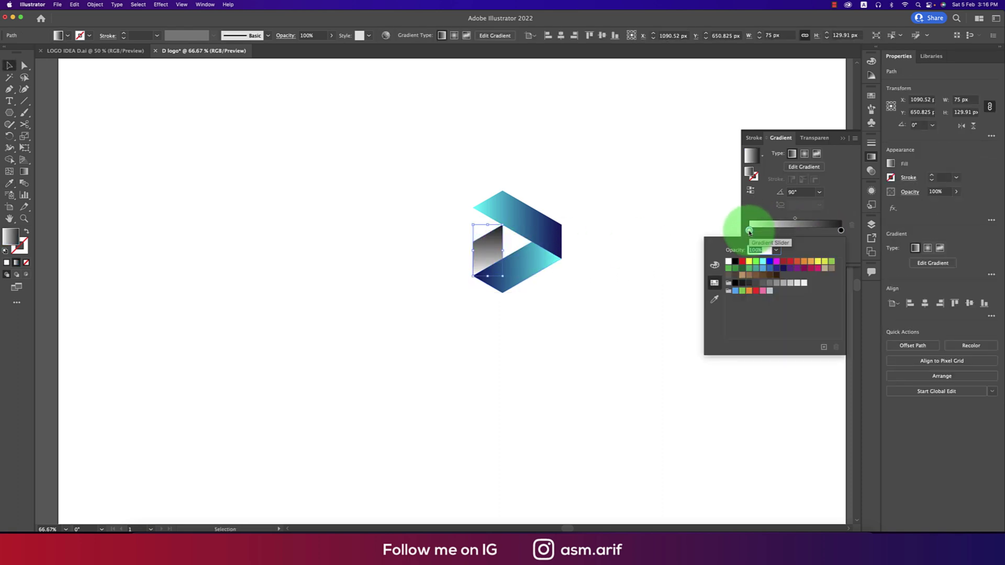
pyautogui.click(787, 264)
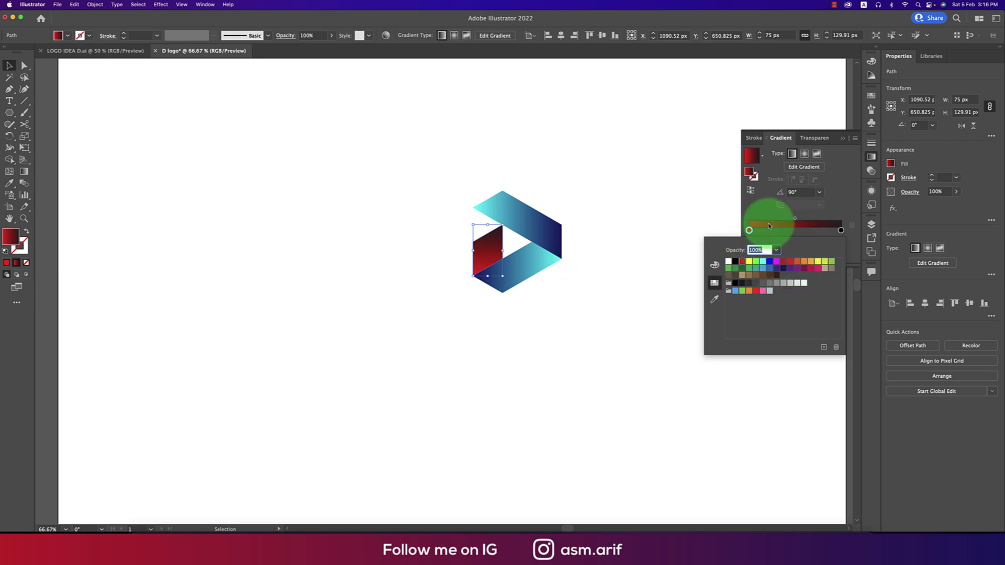
pyautogui.click(751, 190)
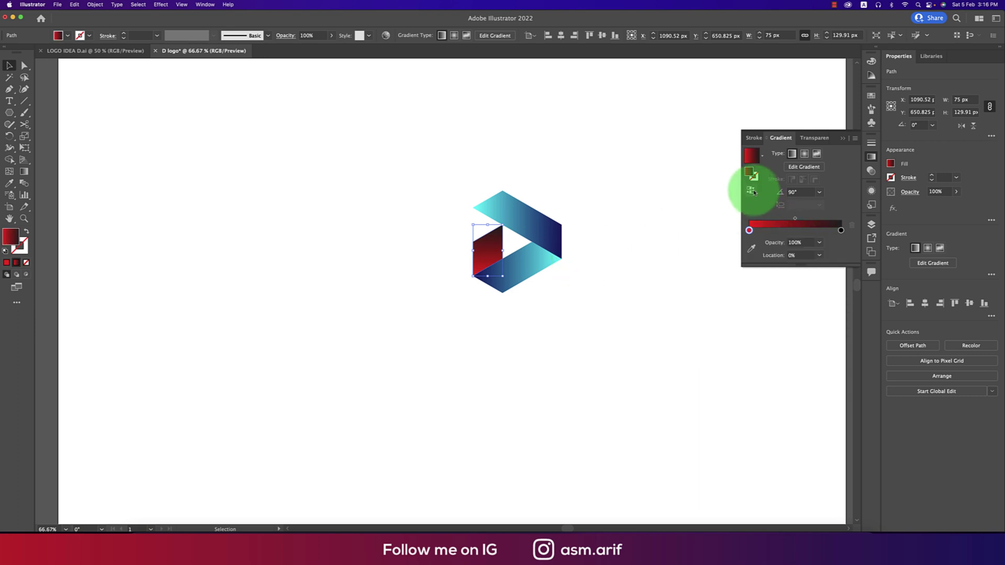
pyautogui.click(645, 250)
# Redirect the lower band's gradient to a 45° diagonal with navy at the lower left and cyan at the upper right.
pyautogui.click(530, 276)
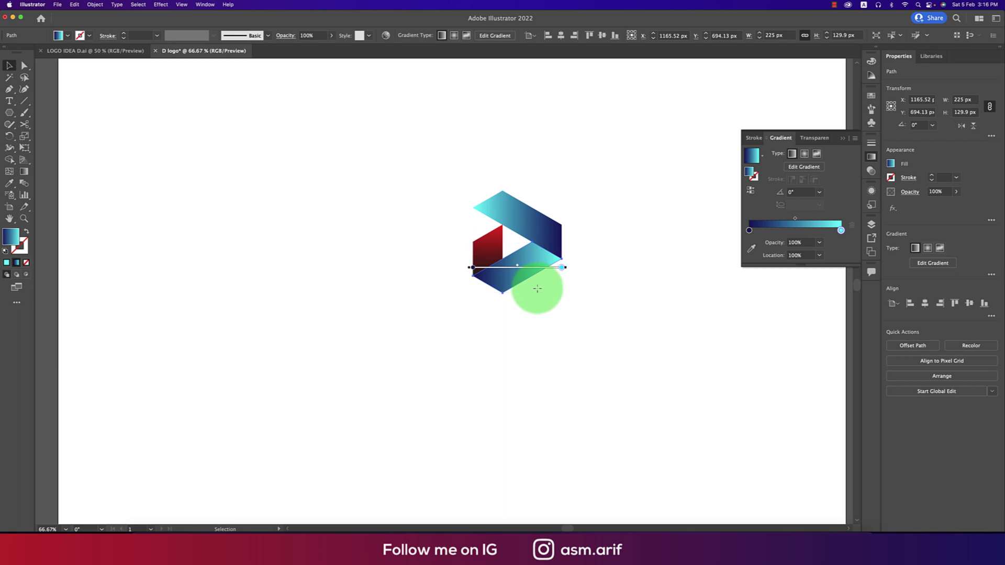
pyautogui.press('g')
pyautogui.moveTo(567, 236)
pyautogui.mouseDown()
pyautogui.moveTo(490, 292)
pyautogui.moveTo(539, 243)
pyautogui.moveTo(583, 239)
pyautogui.moveTo(572, 246)
pyautogui.mouseUp()
pyautogui.press('v')
pyautogui.click(616, 252)
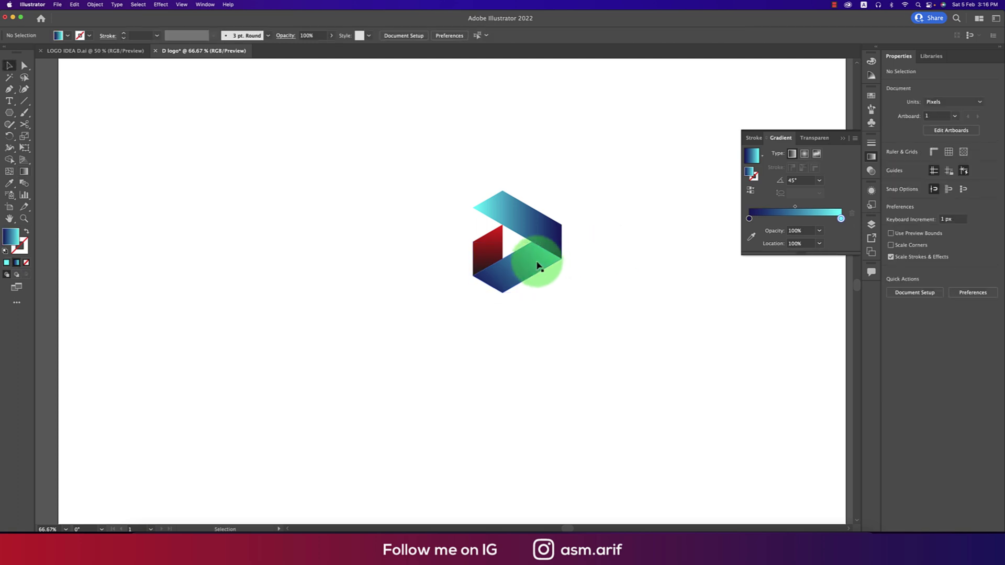
# Angle the upper band's gradient to about -33° so it follows the band's slope from cyan at the upper left to navy.
pyautogui.click(541, 225)
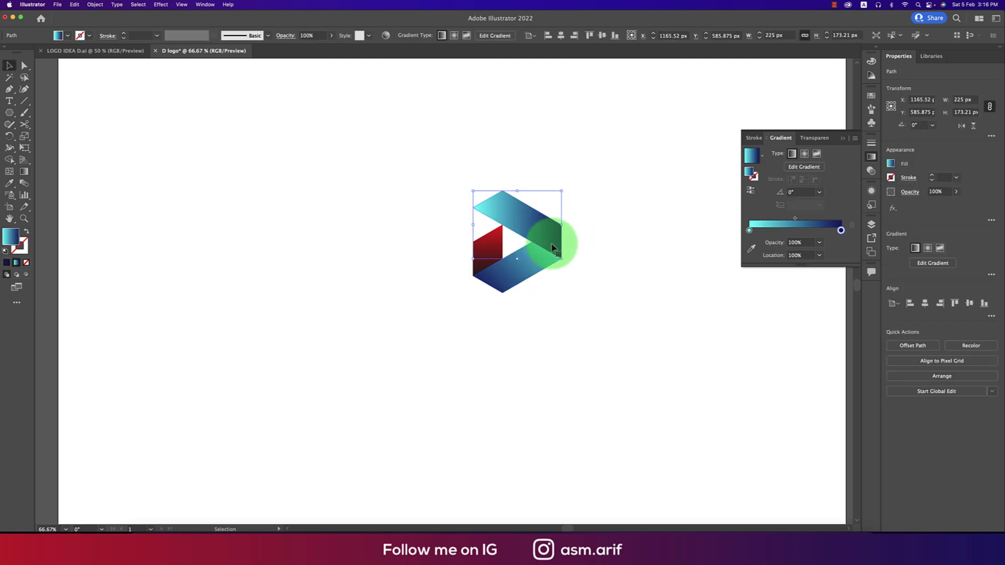
pyautogui.click(611, 290)
pyautogui.scroll(-1, 598, 289)
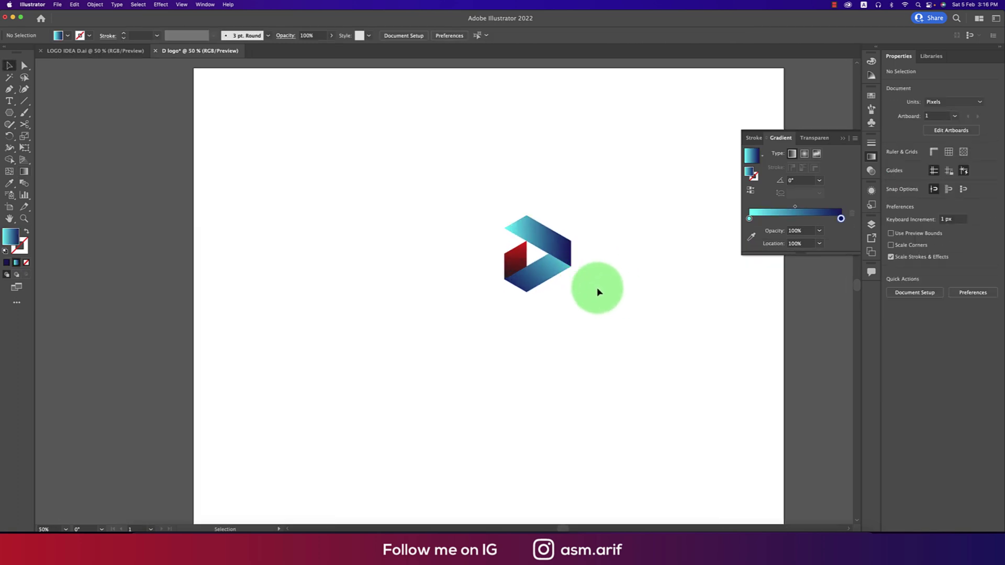
pyautogui.click(539, 243)
pyautogui.press('g')
pyautogui.moveTo(517, 217)
pyautogui.mouseDown()
pyautogui.moveTo(572, 262)
pyautogui.moveTo(567, 255)
pyautogui.mouseUp()
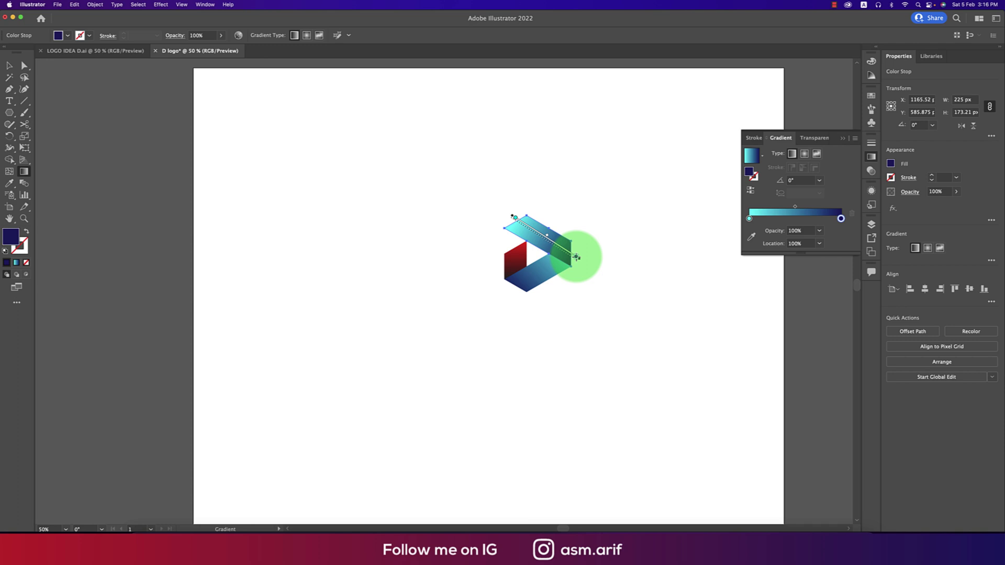
pyautogui.moveTo(575, 257); pyautogui.dragTo(574, 258)
pyautogui.press('v')
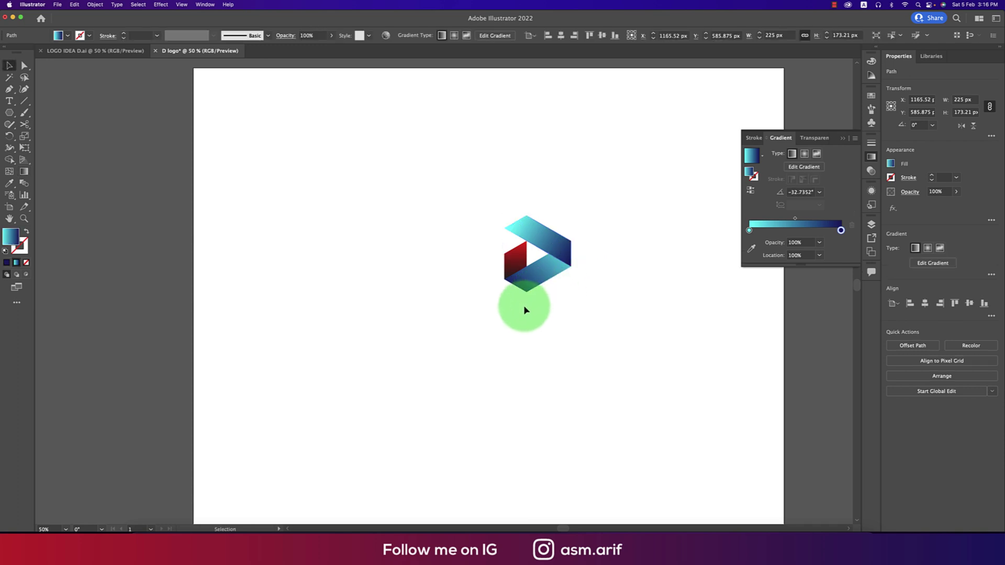
pyautogui.click(567, 288)
# Stretch the left parallelogram's vertical gradient so its black end lies below the shape and more red fills it.
pyautogui.scroll(1, 567, 288)
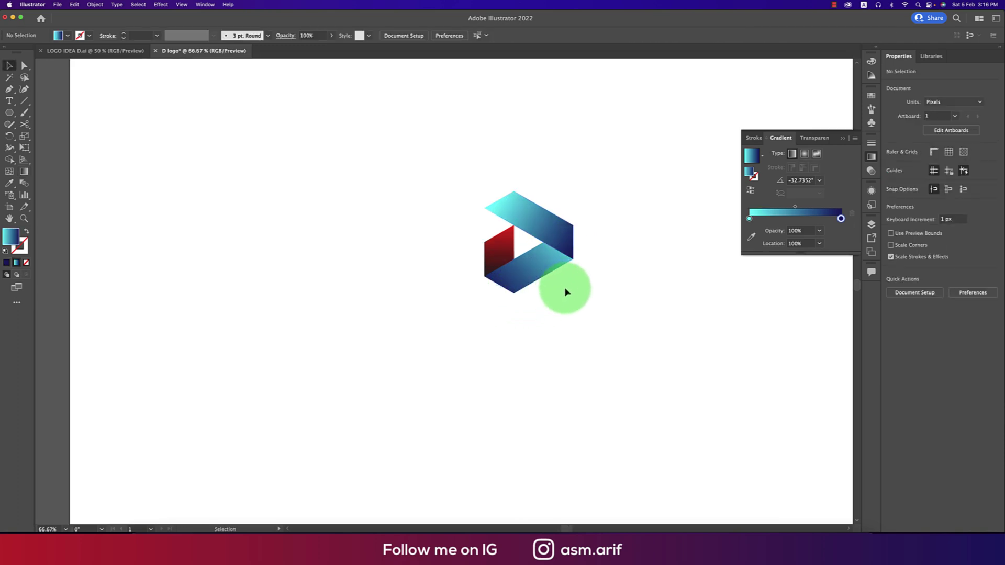
pyautogui.click(488, 246)
pyautogui.press('g')
pyautogui.moveTo(498, 306); pyautogui.dragTo(513, 252)
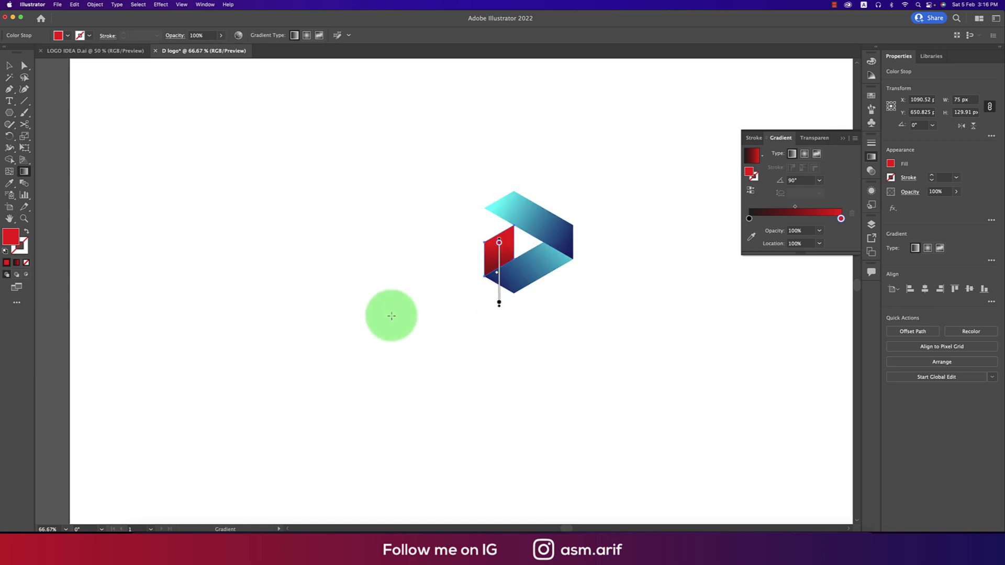
pyautogui.press('v')
pyautogui.click(550, 347)
# Group all three bands of the D logo.
pyautogui.scroll(-1, 549, 350)
pyautogui.moveTo(456, 213); pyautogui.dragTo(593, 377)
pyautogui.press('a')
pyautogui.press('super+g')
pyautogui.scroll(-1, 590, 378)
pyautogui.press('v')
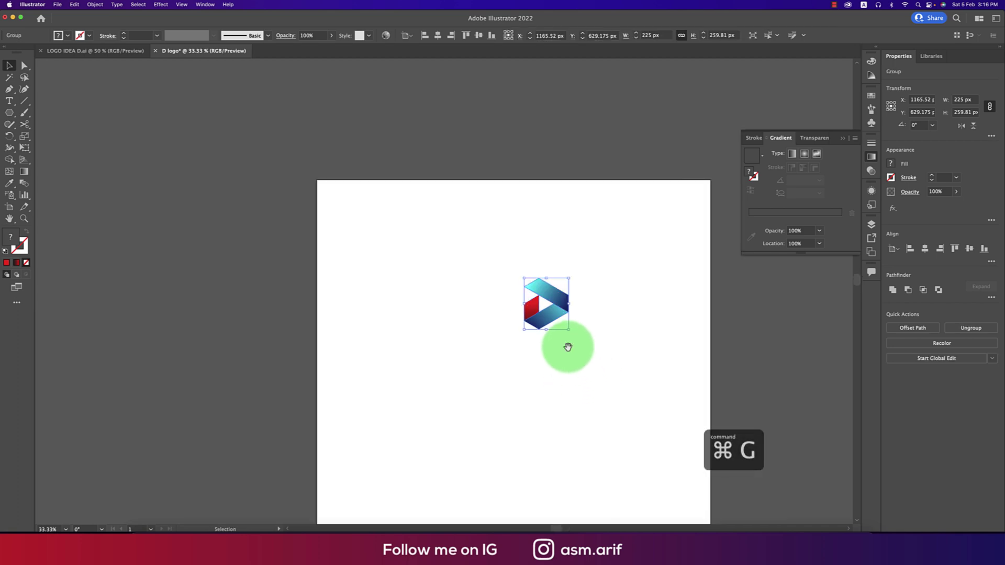
# Enlarge the logo group to about 278 px wide, move it left of the artboard's middle and center it vertically.
pyautogui.scroll(-2, 560, 335)
pyautogui.hscroll(1, 560, 335)
pyautogui.moveTo(522, 273); pyautogui.dragTo(457, 312)
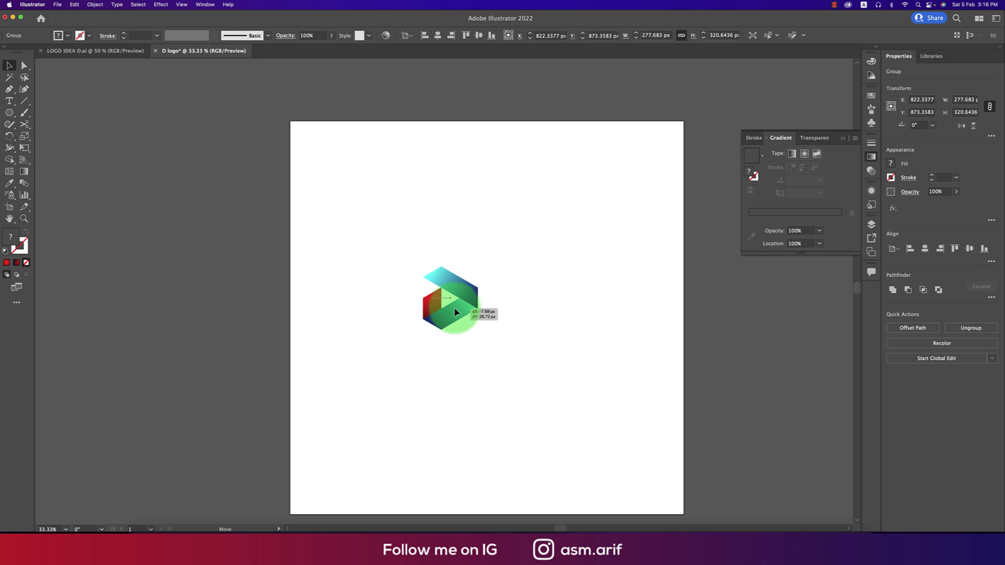
pyautogui.click(478, 35)
pyautogui.click(422, 203)
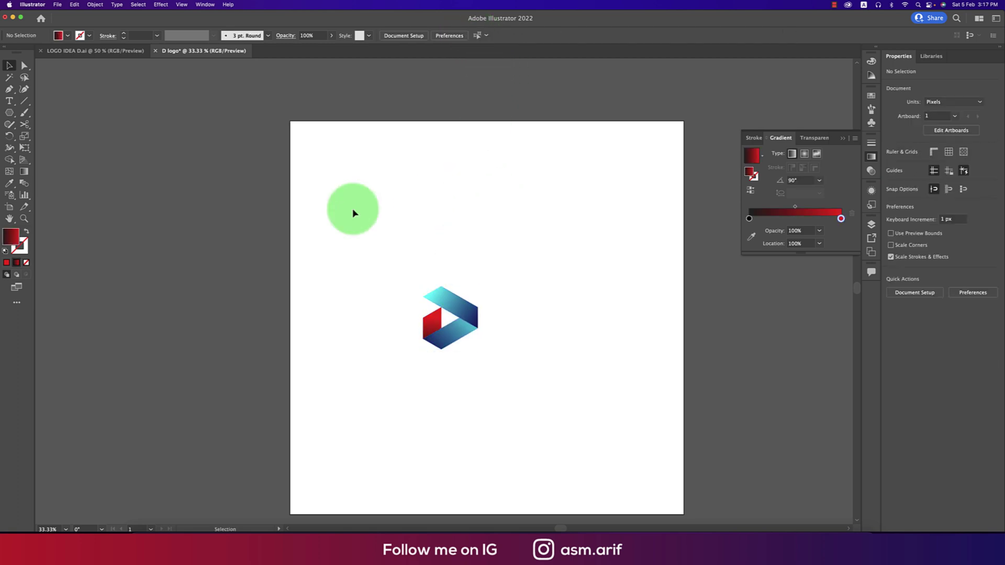
# Draw a 2000 by 2000 px rectangle covering the whole artboard.
pyautogui.moveTo(9, 115); pyautogui.dragTo(52, 109)
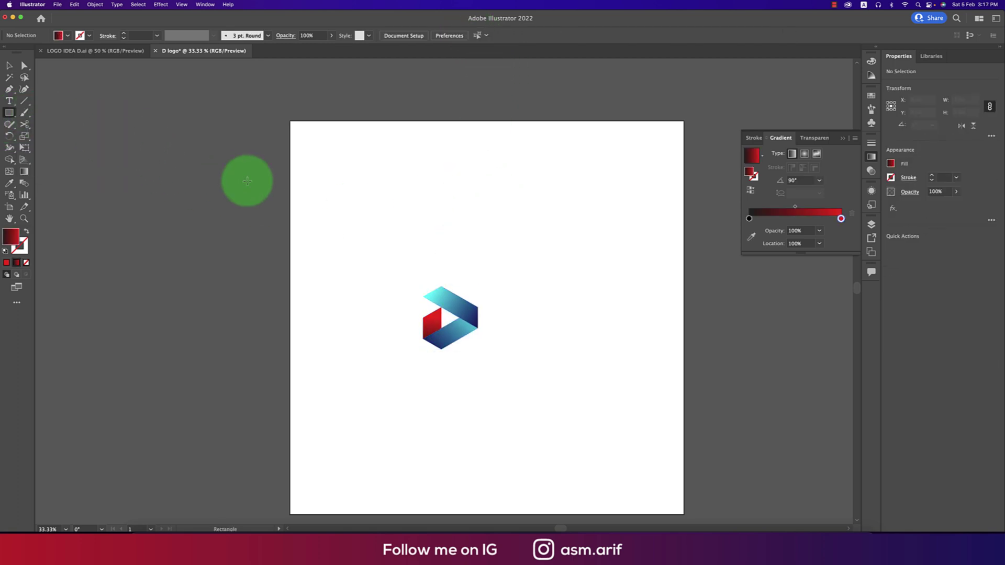
pyautogui.moveTo(290, 122); pyautogui.dragTo(583, 397)
pyautogui.press('space')
pyautogui.moveTo(717, 320); pyautogui.dragTo(689, 406)
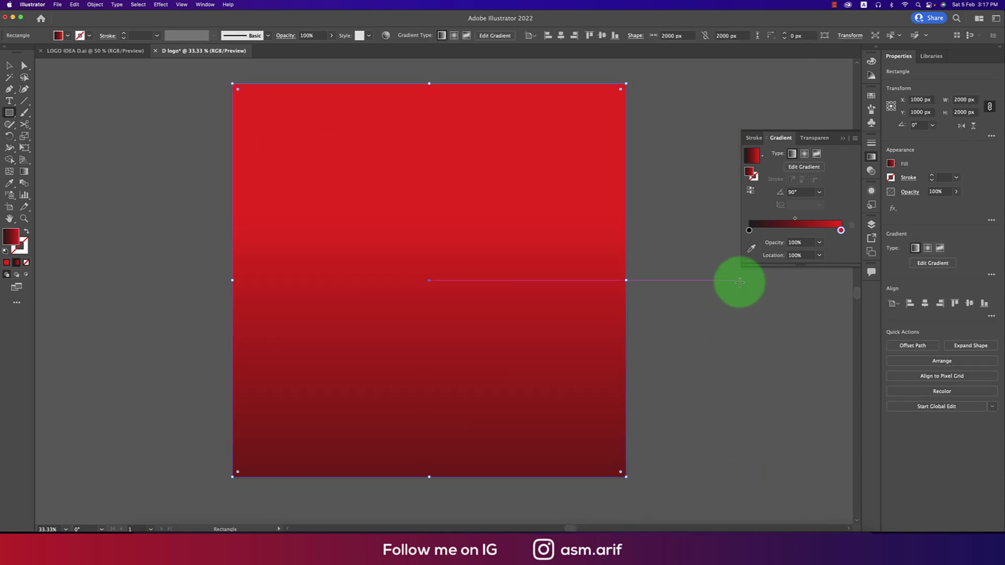
# Set both color stops of the background rectangle's gradient to dark navy (R=27 G=20 B=100).
pyautogui.doubleClick(749, 230)
pyautogui.click(785, 288)
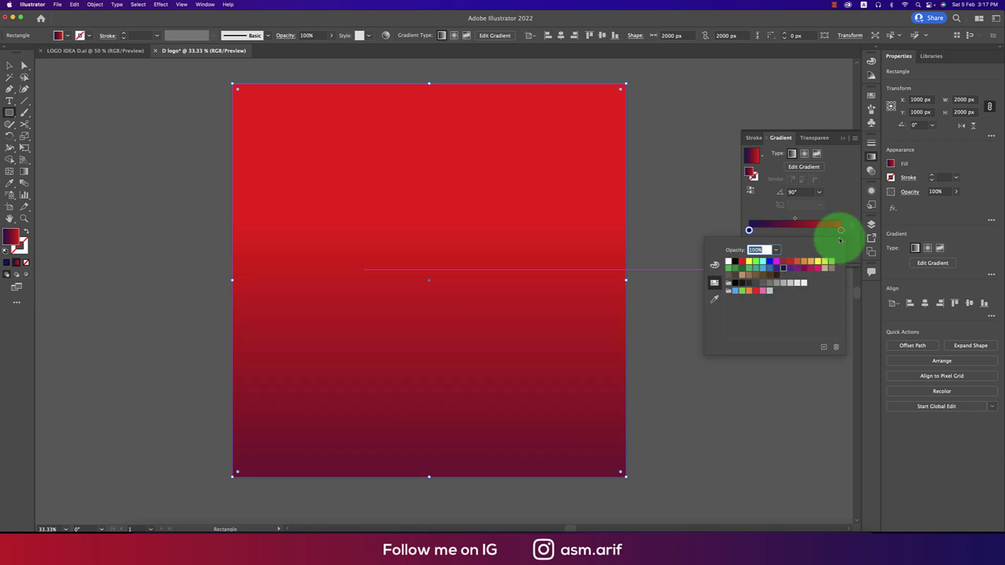
pyautogui.doubleClick(841, 231)
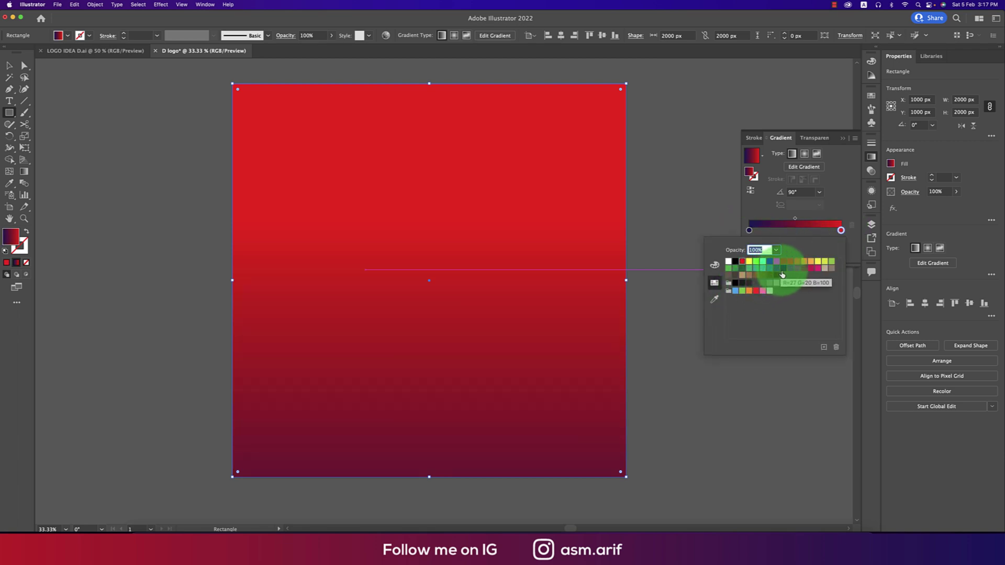
pyautogui.click(777, 271)
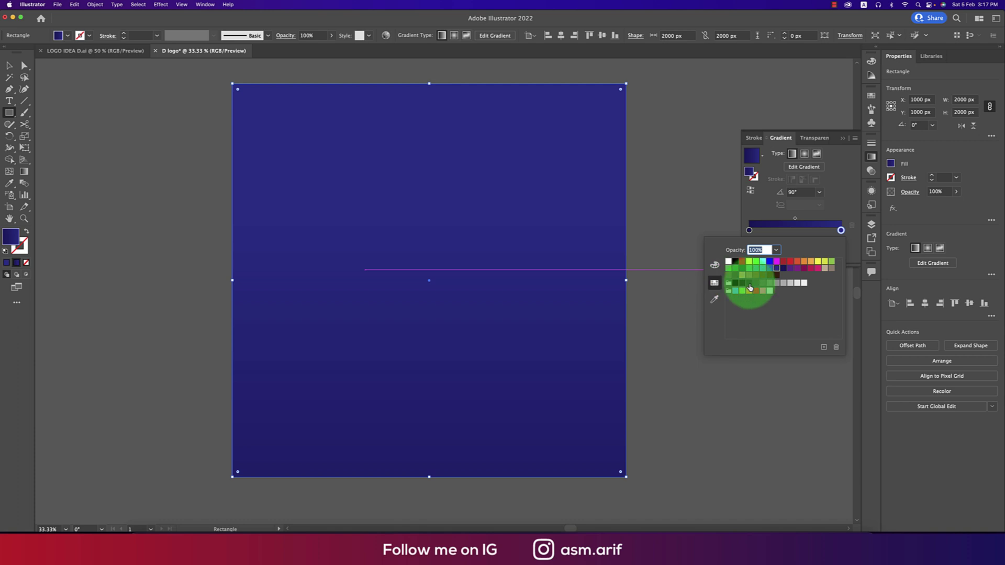
pyautogui.click(714, 264)
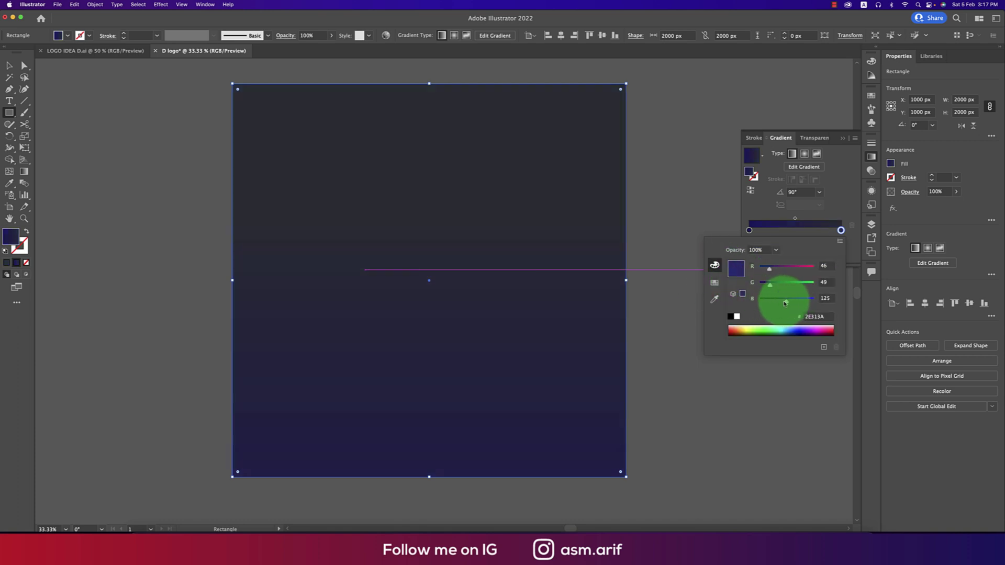
pyautogui.moveTo(785, 302); pyautogui.dragTo(787, 299)
pyautogui.click(714, 282)
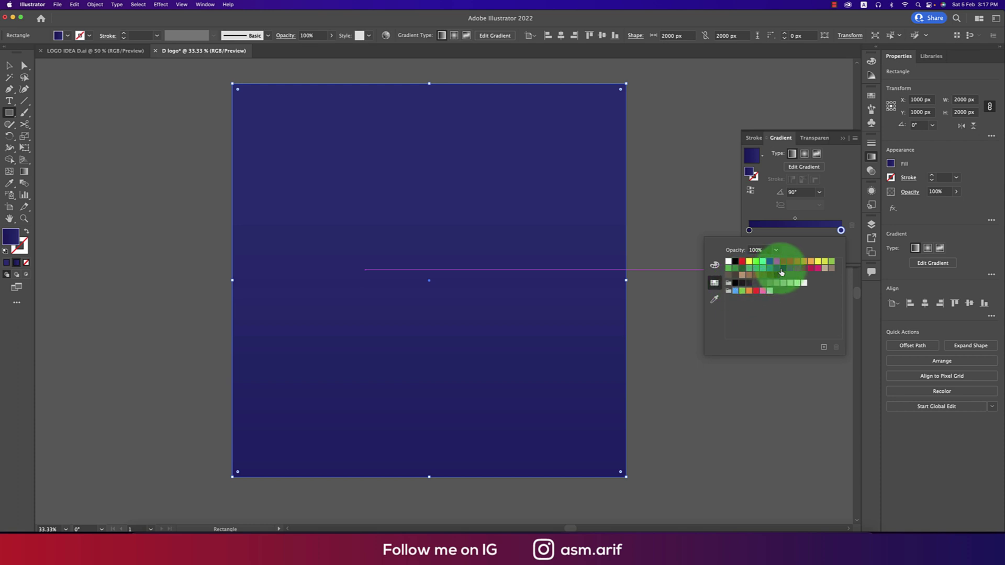
pyautogui.click(783, 268)
# Lower one navy stop's brightness to about 13% using HSB, and reverse the background gradient so its darker end is at the bottom.
pyautogui.click(714, 265)
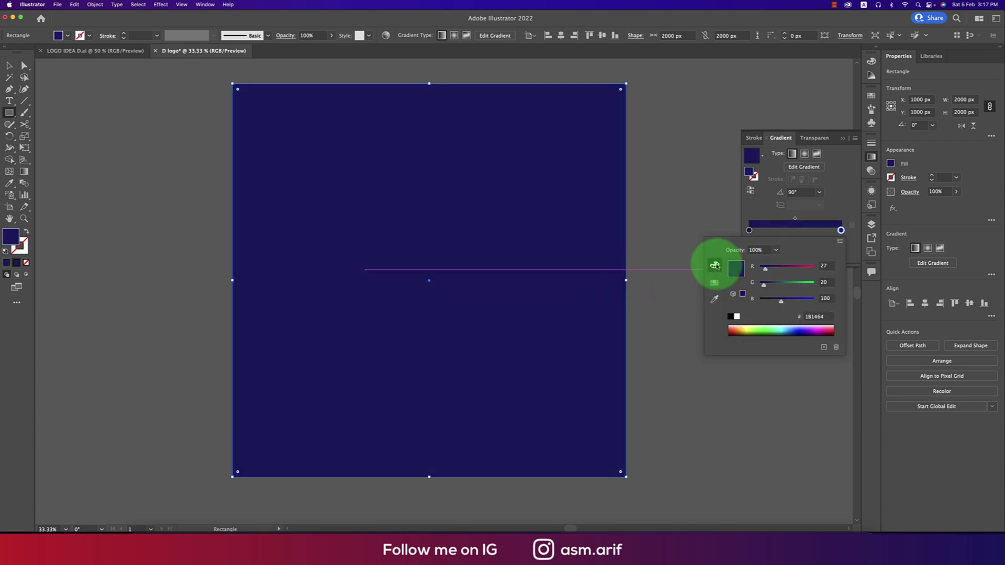
pyautogui.click(839, 240)
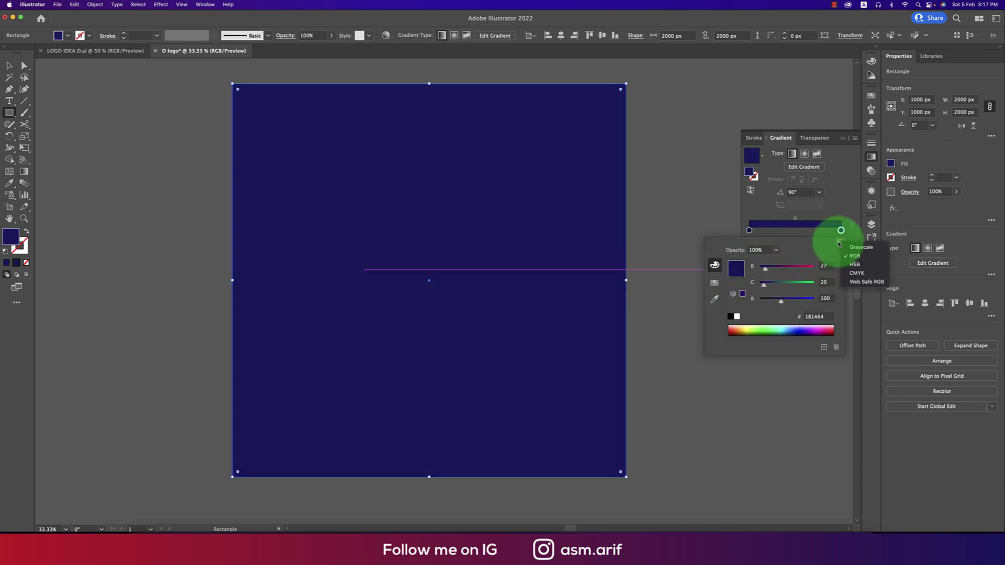
pyautogui.click(853, 268)
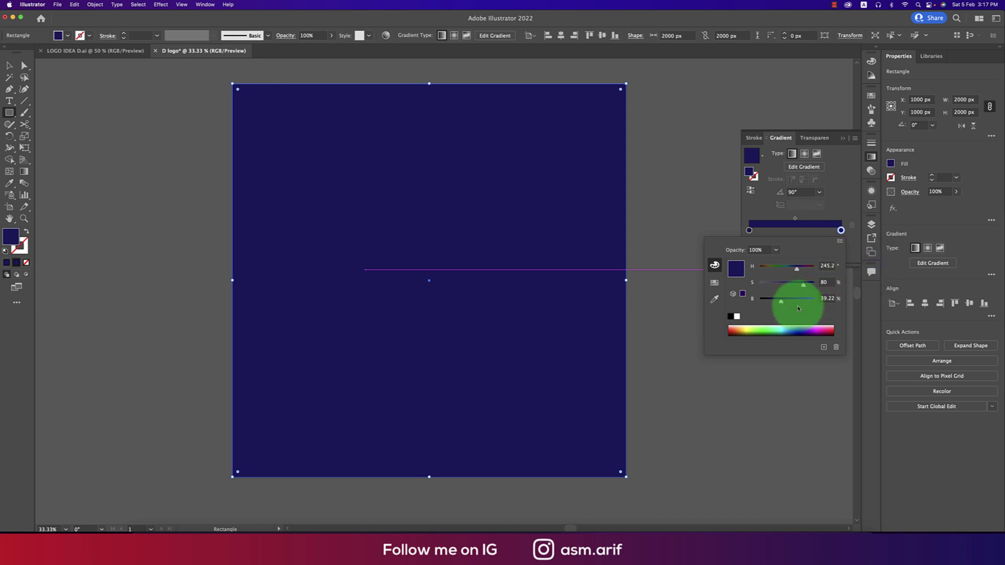
pyautogui.moveTo(767, 304); pyautogui.dragTo(767, 304)
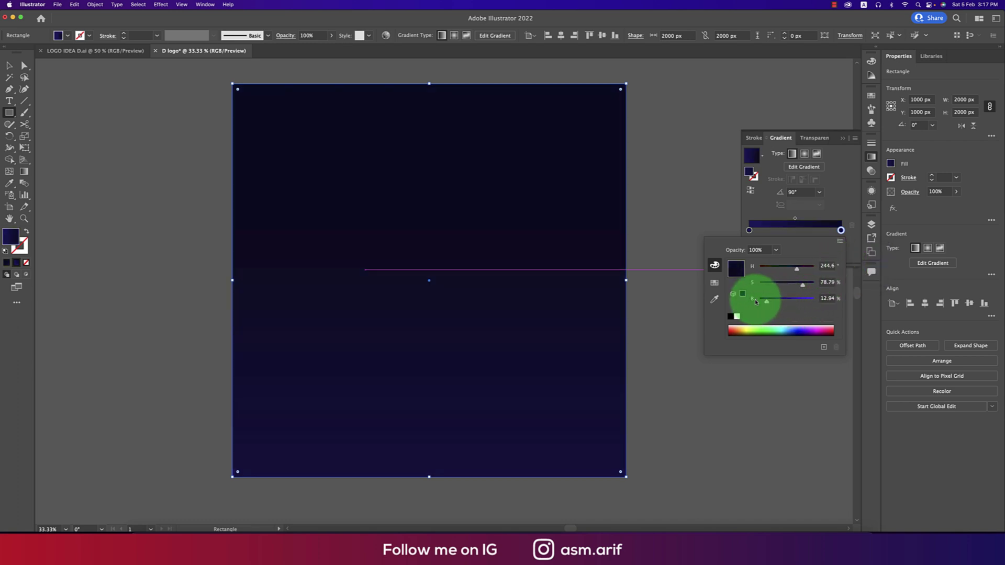
pyautogui.click(746, 191)
pyautogui.click(750, 191)
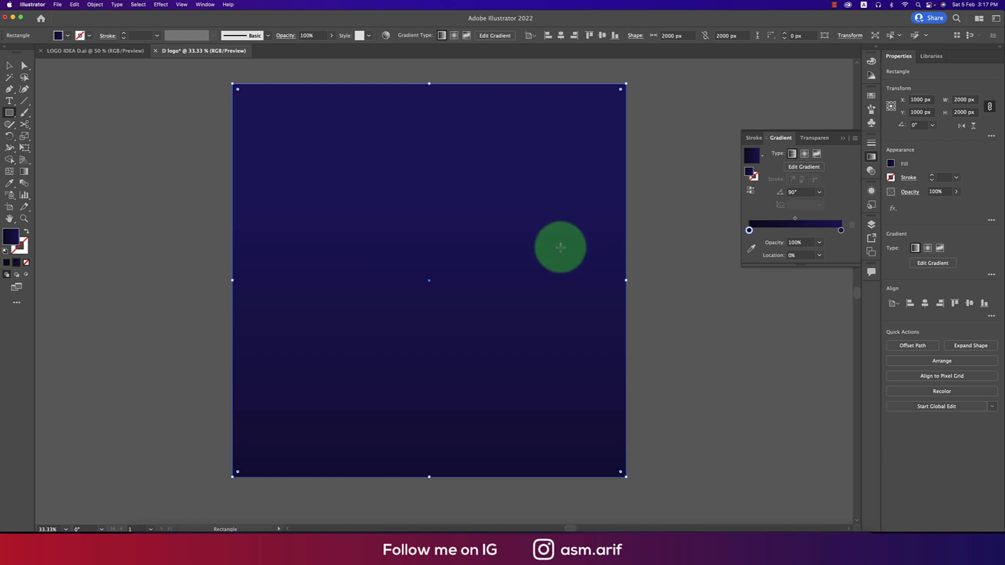
# Set the background gradient on a 135° diagonal with navy at the upper left, and send the rectangle behind the logo.
pyautogui.press('g')
pyautogui.moveTo(234, 83)
pyautogui.mouseDown()
pyautogui.moveTo(639, 479)
pyautogui.moveTo(233, 80)
pyautogui.mouseUp()
pyautogui.press('v')
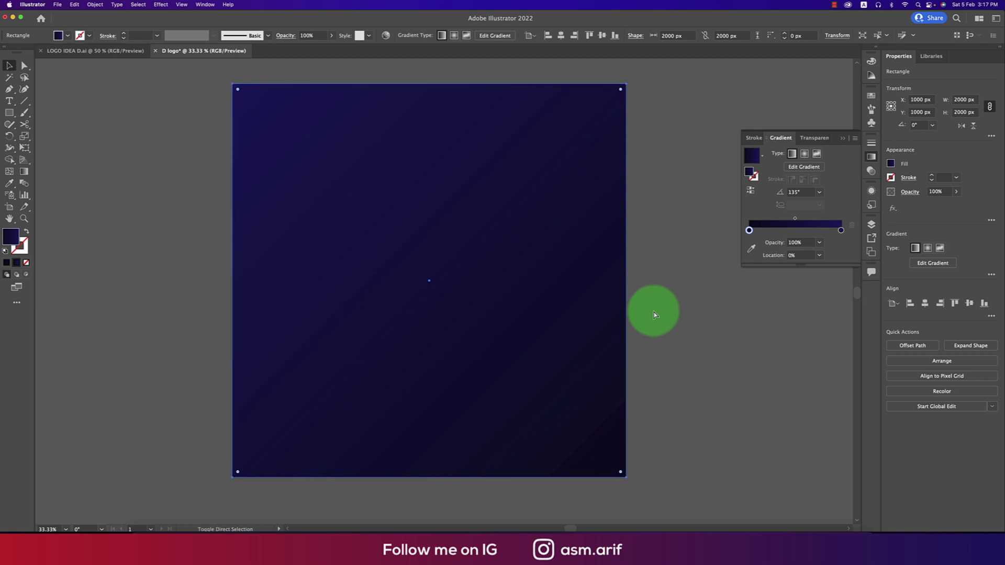
pyautogui.press('super+bracketleft')
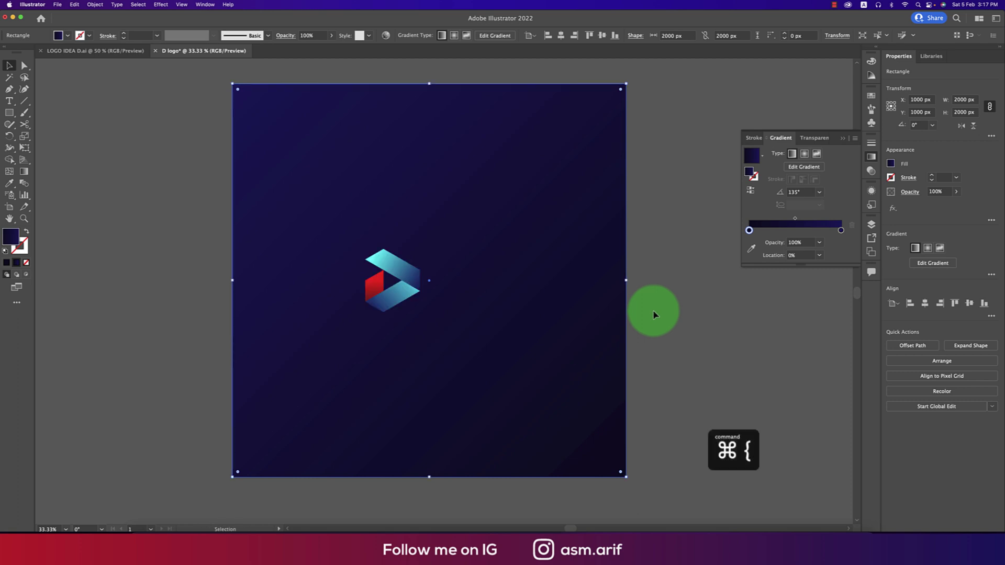
pyautogui.press('g')
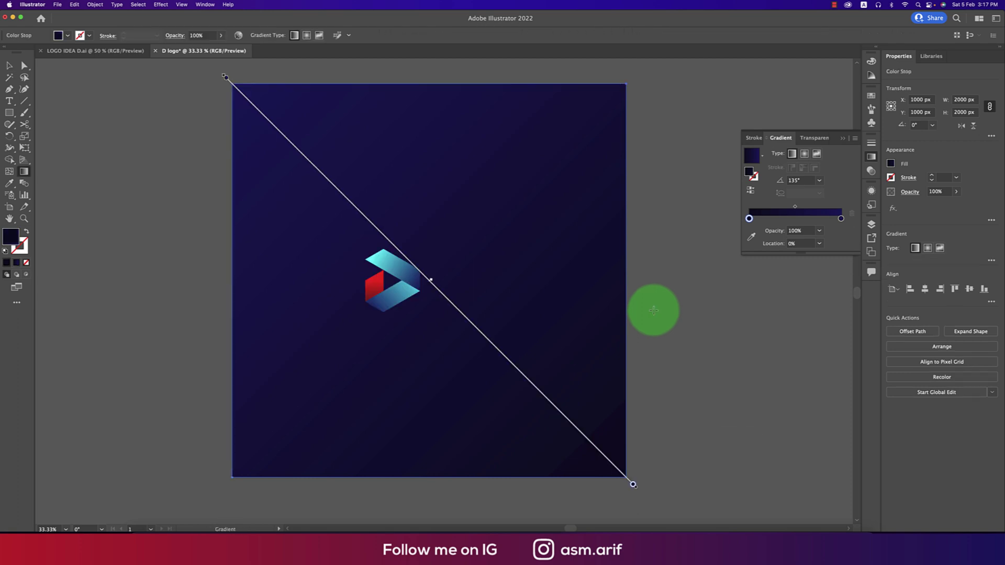
pyautogui.press('v')
# Slightly brighten the darker stop of the background gradient.
pyautogui.scroll(-2, 655, 310)
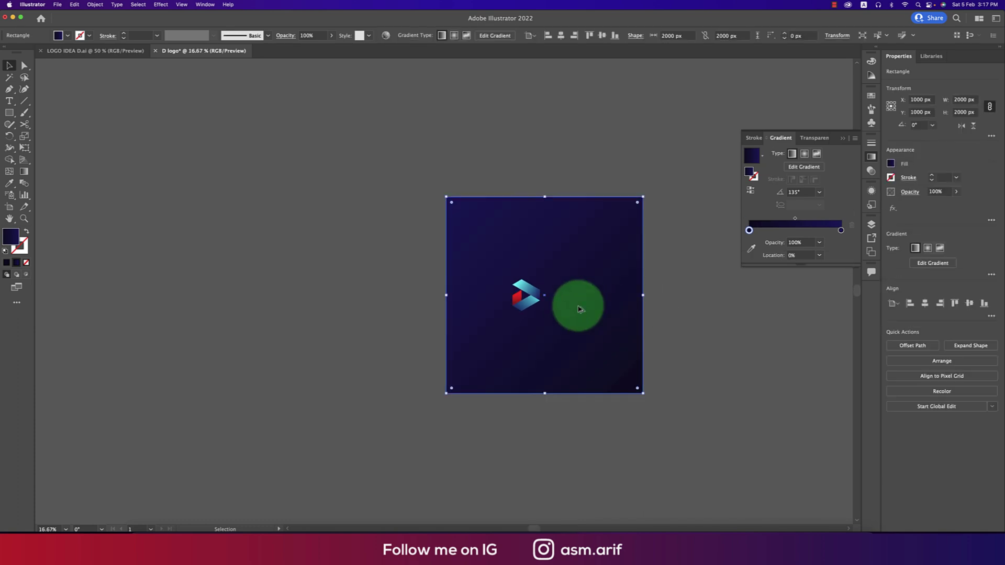
pyautogui.scroll(1, 577, 309)
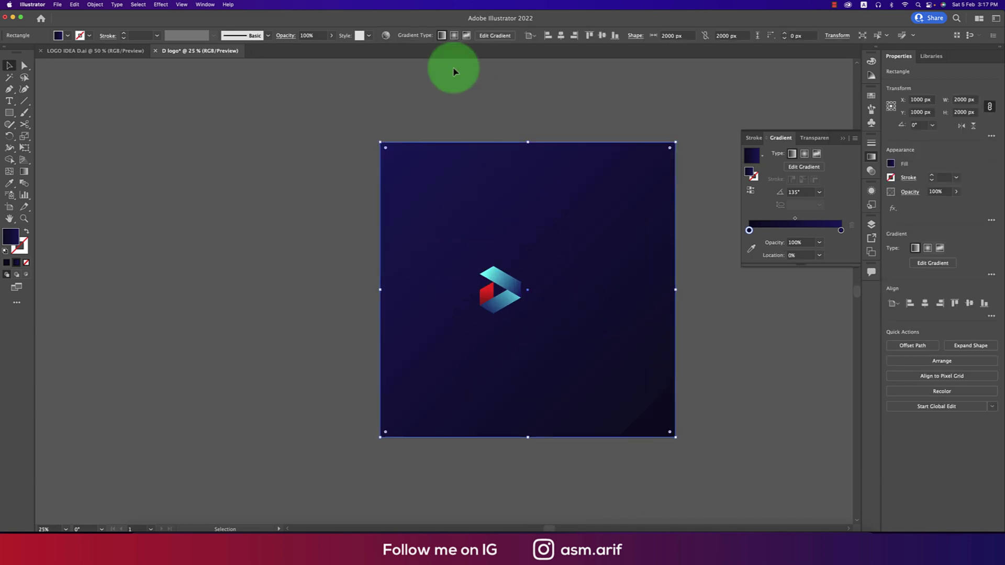
pyautogui.doubleClick(841, 231)
pyautogui.click(761, 237)
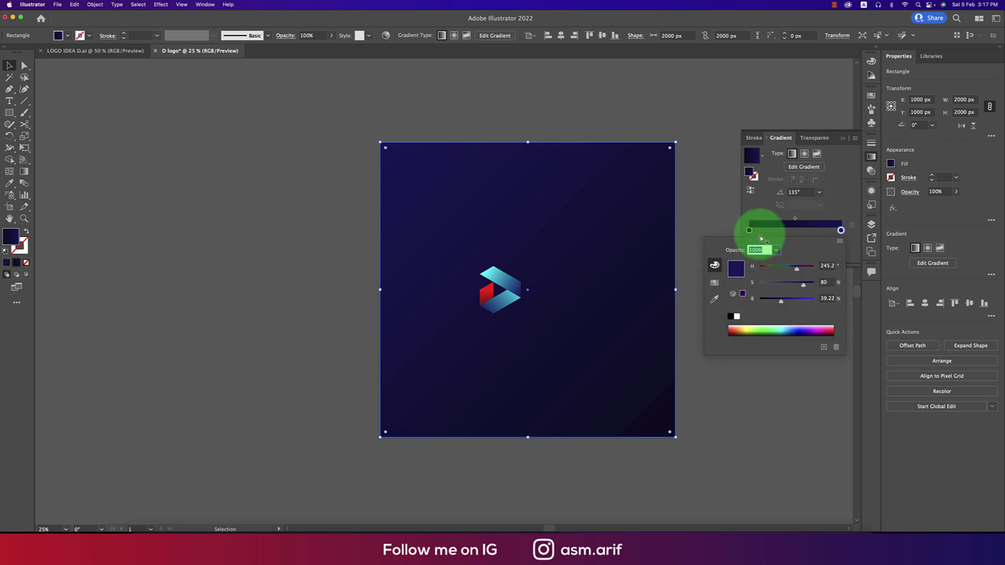
pyautogui.click(750, 231)
pyautogui.doubleClick(749, 231)
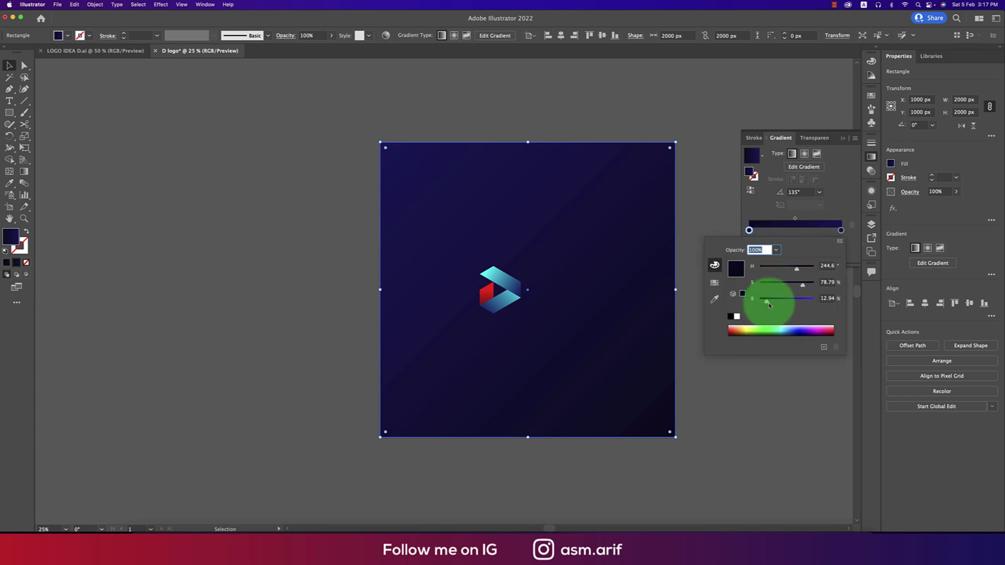
pyautogui.click(840, 231)
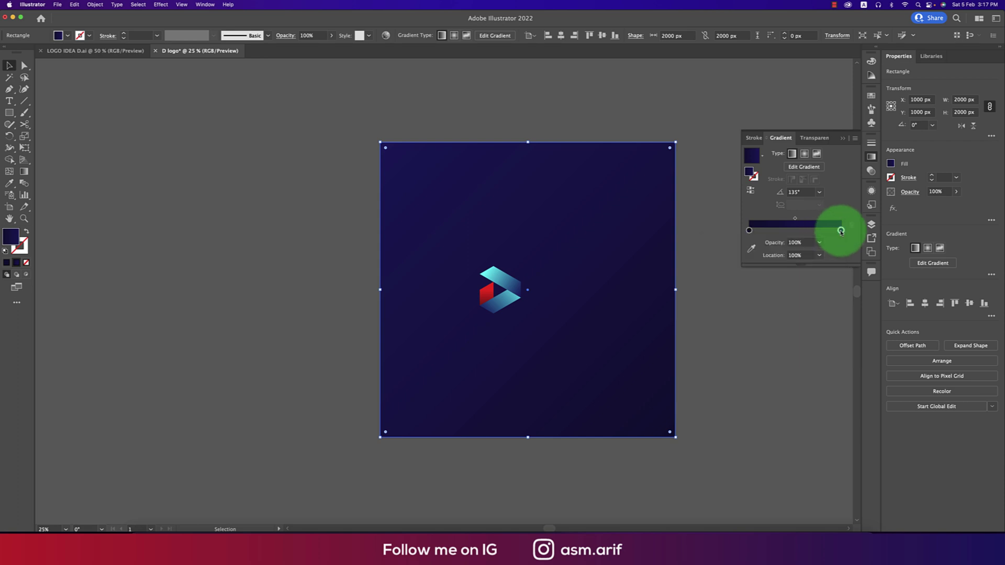
# Lower the brightness of the background gradient's lighter navy stop to about 30%, and deselect the rectangle.
pyautogui.doubleClick(840, 231)
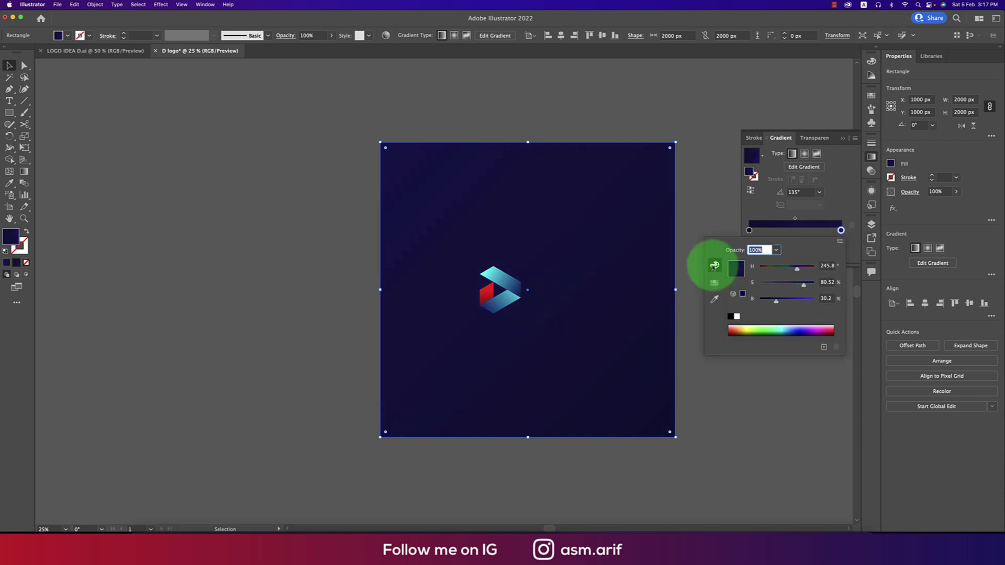
pyautogui.click(696, 211)
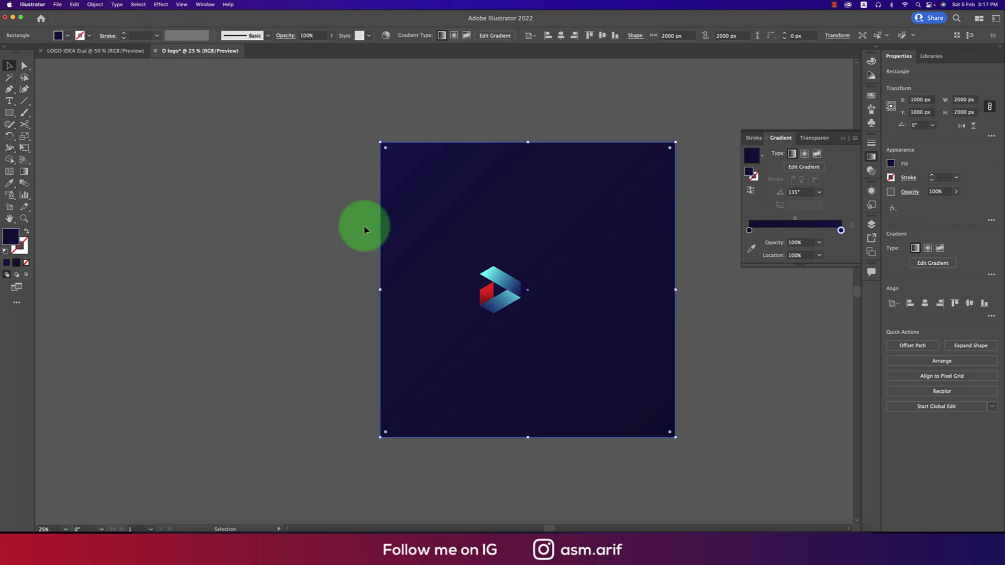
pyautogui.click(246, 218)
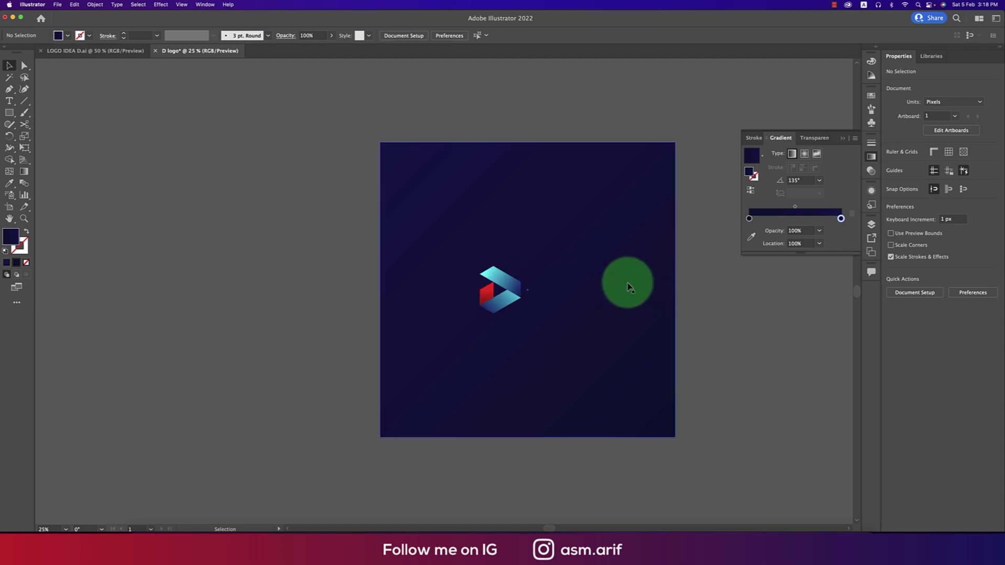
# Add a line of placeholder text beside the D logo and set it in Exo Bold at 72 pt.
pyautogui.scroll(1, 628, 284)
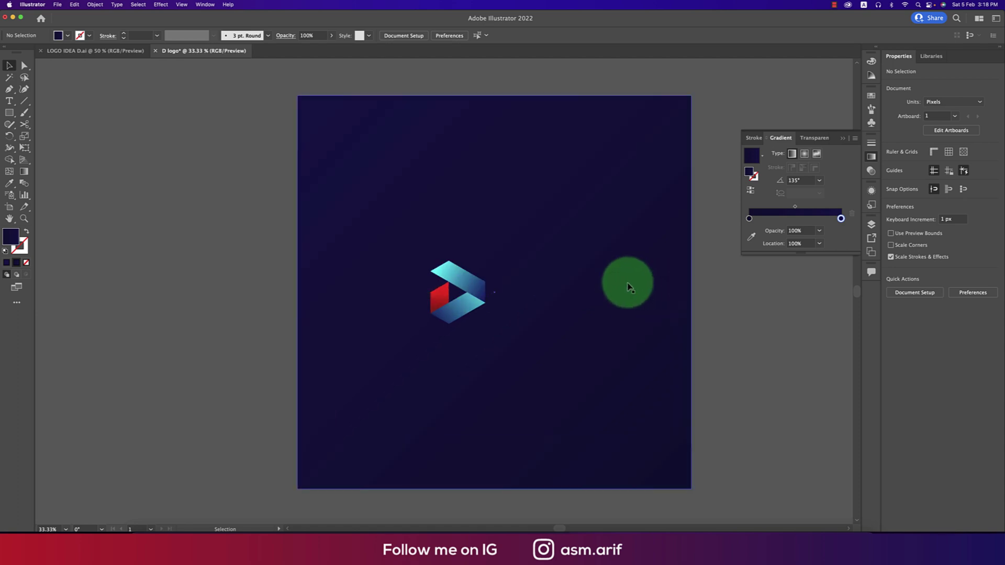
pyautogui.click(9, 101)
pyautogui.click(538, 295)
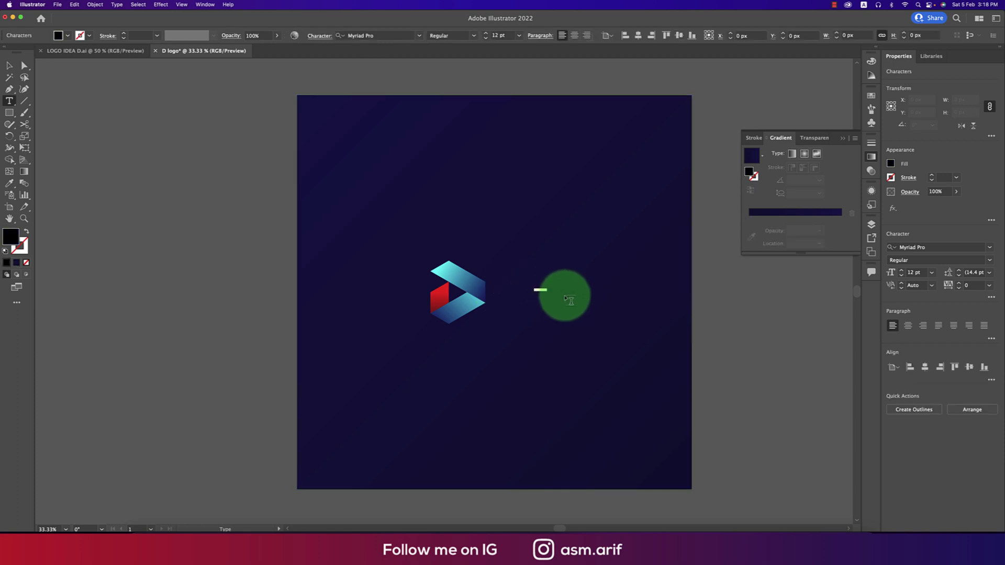
pyautogui.click(518, 35)
pyautogui.click(533, 210)
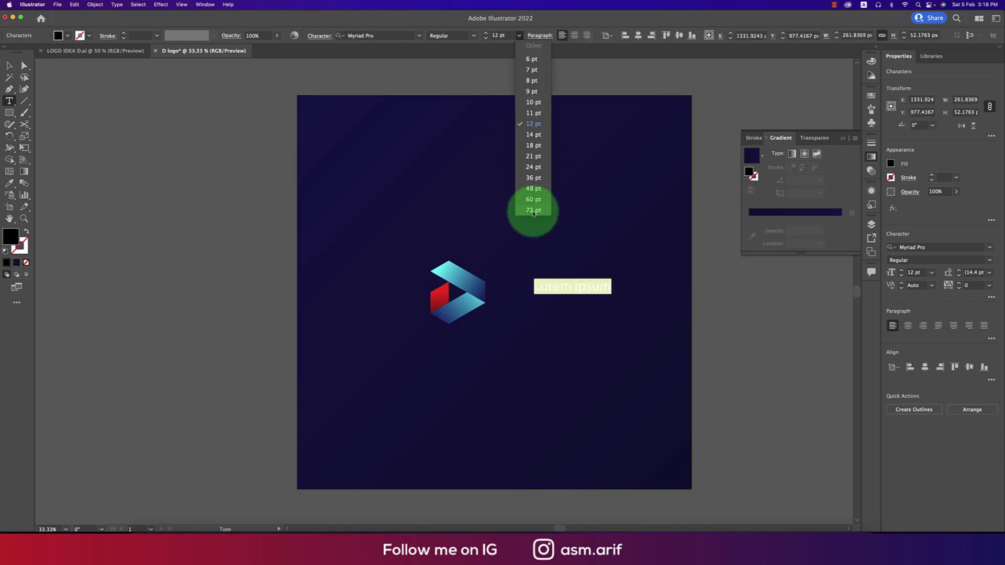
pyautogui.click(398, 35)
pyautogui.write('Exo')
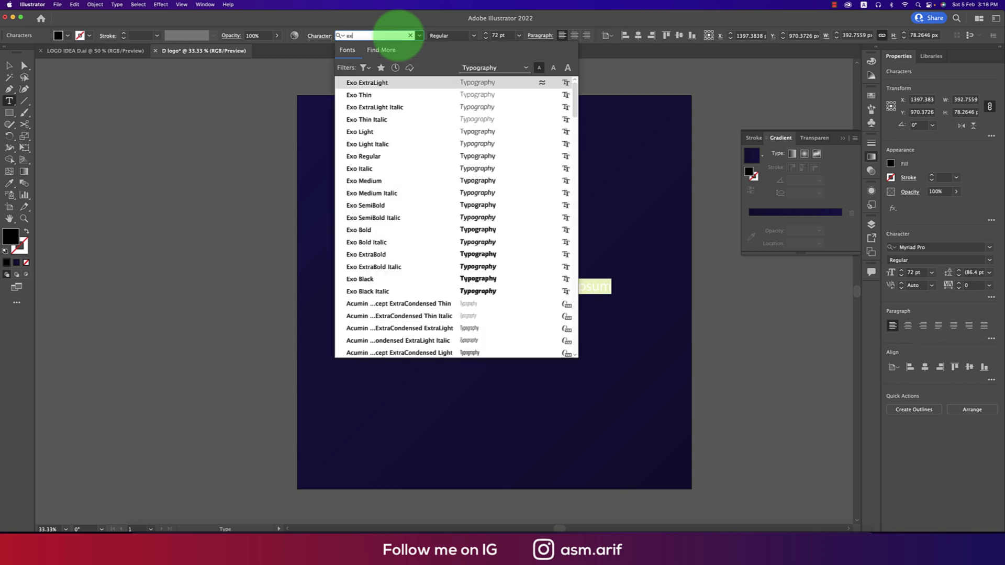
pyautogui.click(505, 230)
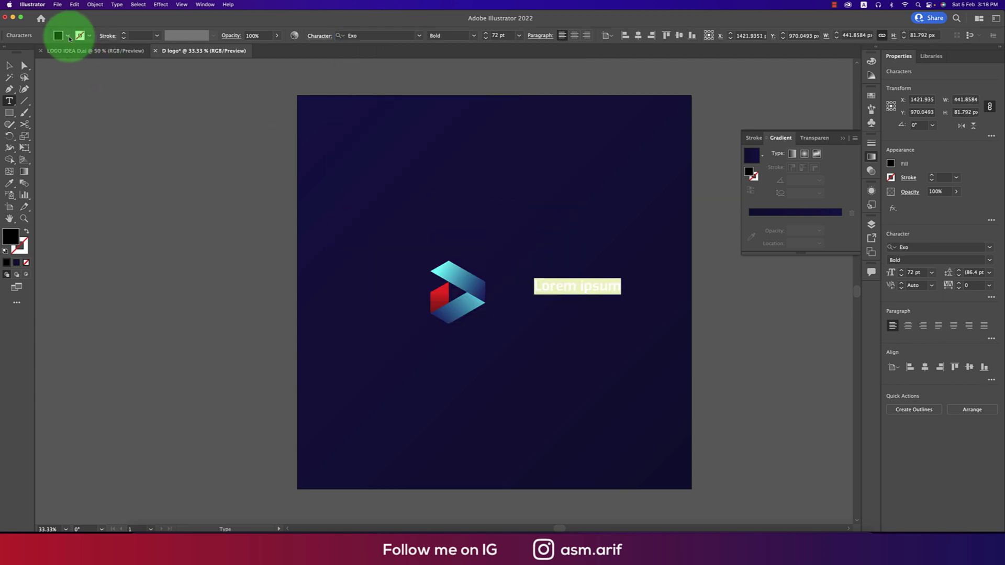
# Fill the text with white and replace the placeholder with "dailyplay".
pyautogui.click(67, 35)
pyautogui.click(19, 52)
pyautogui.click(559, 286)
pyautogui.press('super+a')
pyautogui.write('dail')
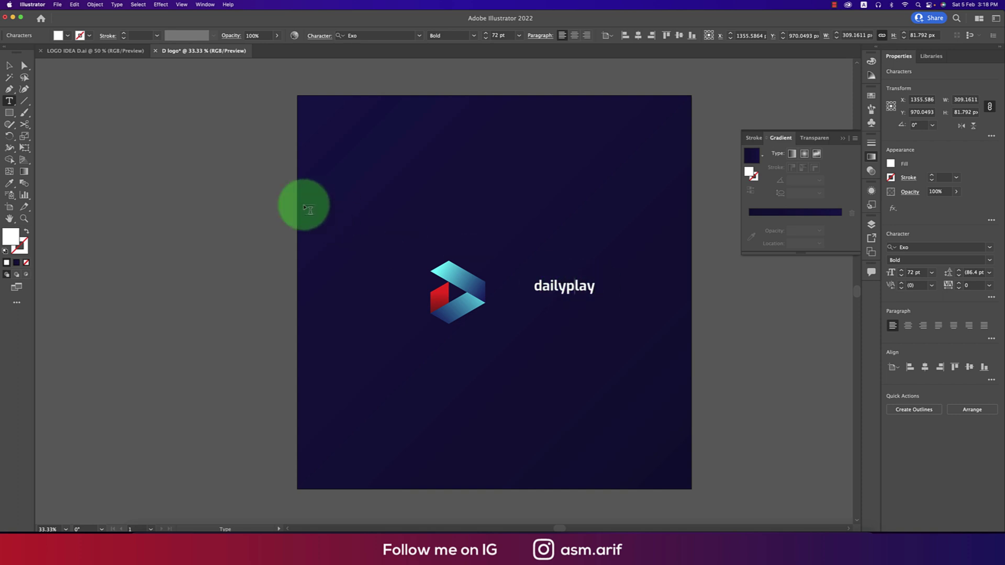
# Enlarge the dailyplay text to about 103 pt and place it just beside the logo, vertically near its middle.
pyautogui.click(9, 66)
pyautogui.moveTo(576, 288)
pyautogui.mouseDown()
pyautogui.moveTo(550, 295)
pyautogui.moveTo(593, 291)
pyautogui.mouseUp()
pyautogui.moveTo(569, 292); pyautogui.dragTo(569, 295)
# Try converting the dailyplay text to outlines, and undo the conversion.
pyautogui.rightClick(570, 294)
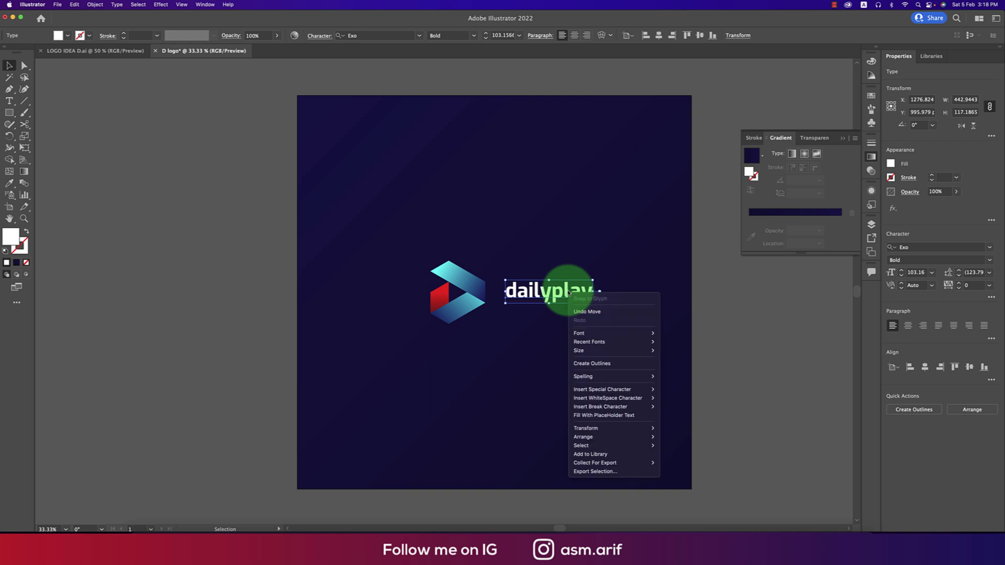
pyautogui.click(646, 365)
pyautogui.scroll(2, 585, 282)
pyautogui.moveTo(586, 284); pyautogui.dragTo(605, 305)
pyautogui.press('super+z')
pyautogui.press('super+z')
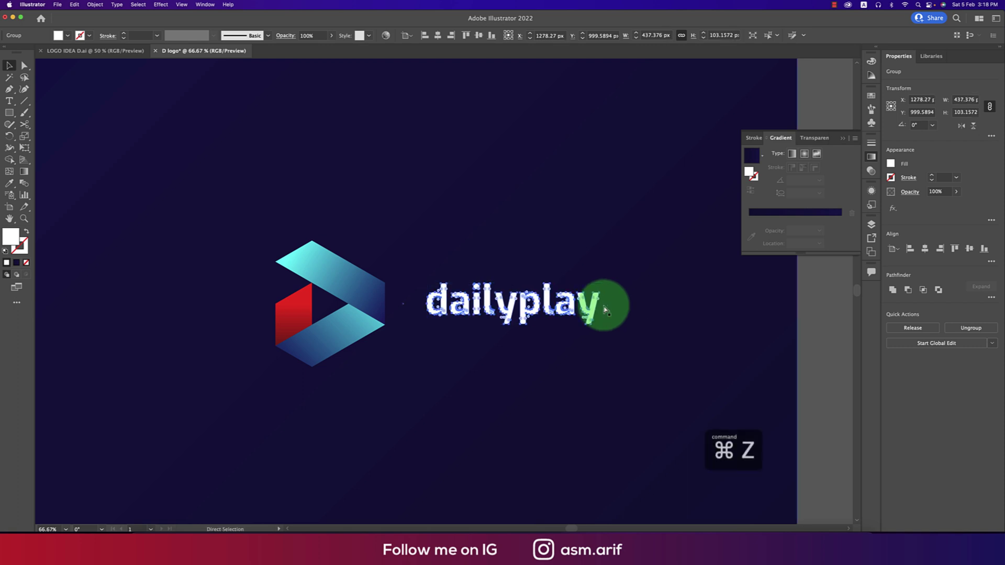
# Add a separate "tm" text above the dailyplay wordmark and set it in all caps.
pyautogui.press('y')
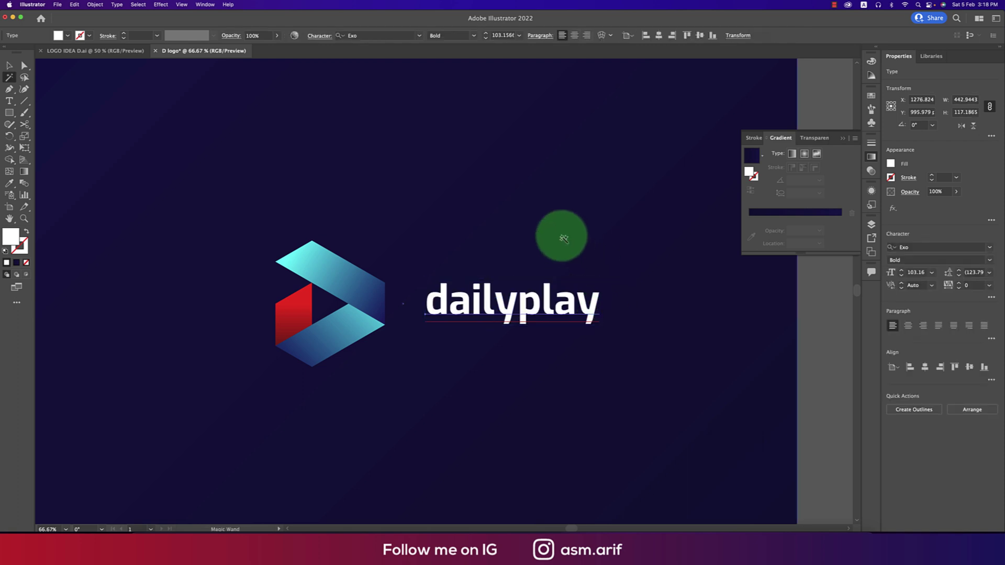
pyautogui.click(557, 234)
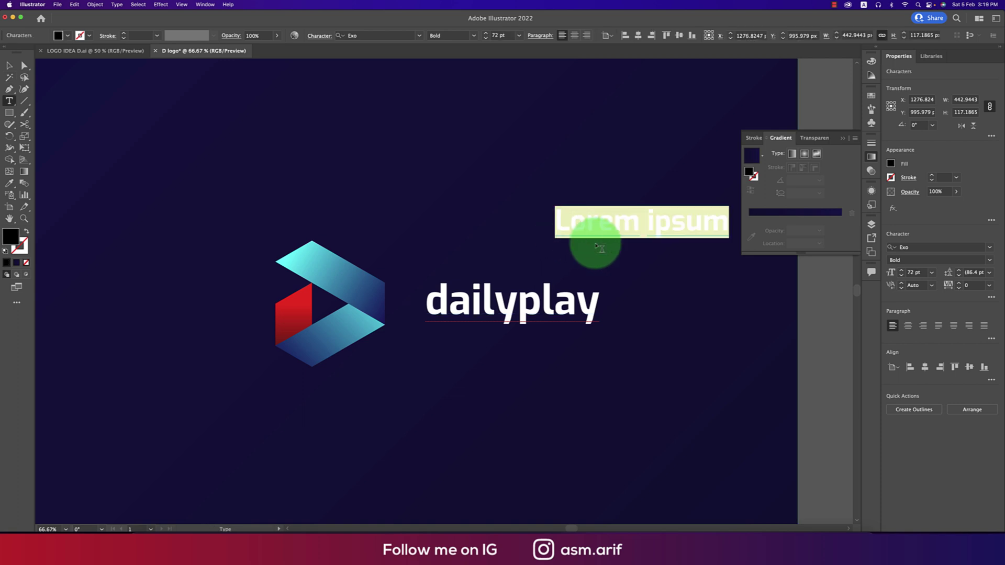
pyautogui.write('tr')
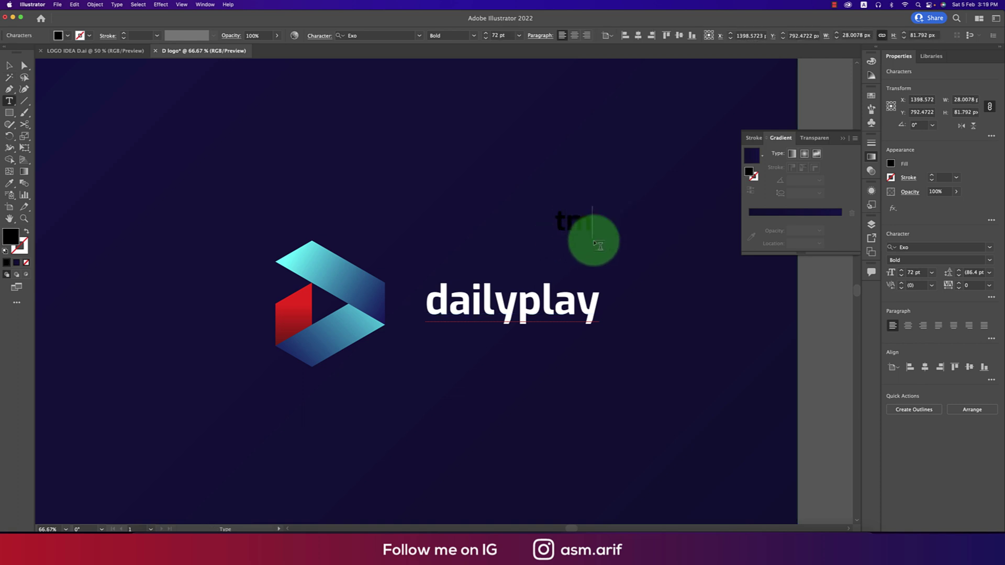
pyautogui.press('cmd+a')
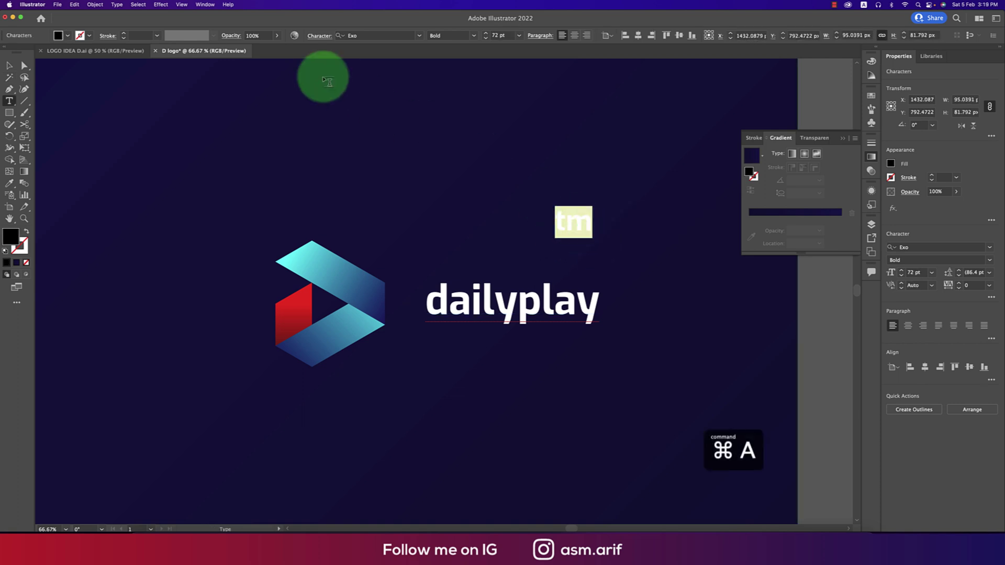
pyautogui.click(308, 35)
pyautogui.click(223, 166)
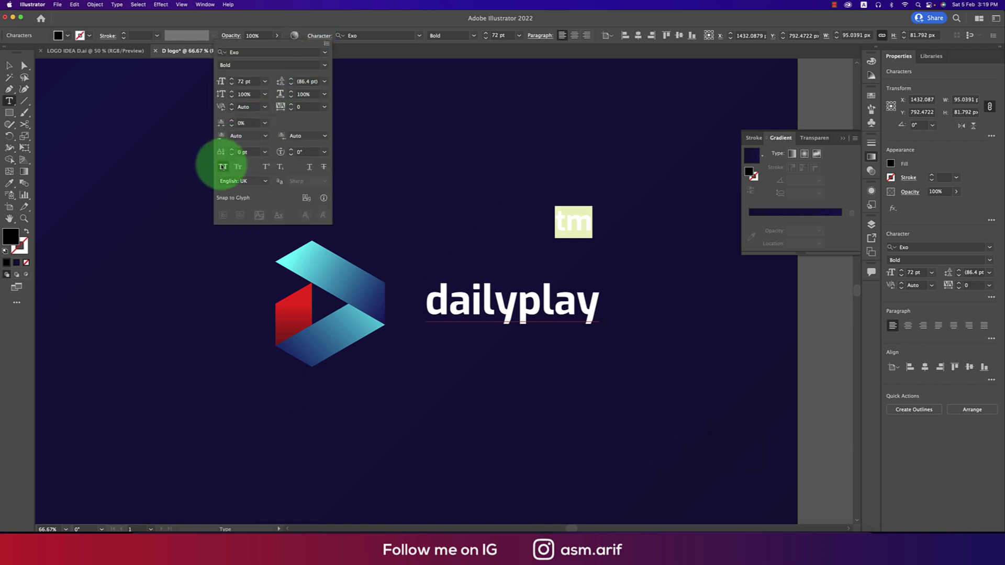
# Fill the TM text with white and set it to the Light style at 21 pt.
pyautogui.click(68, 36)
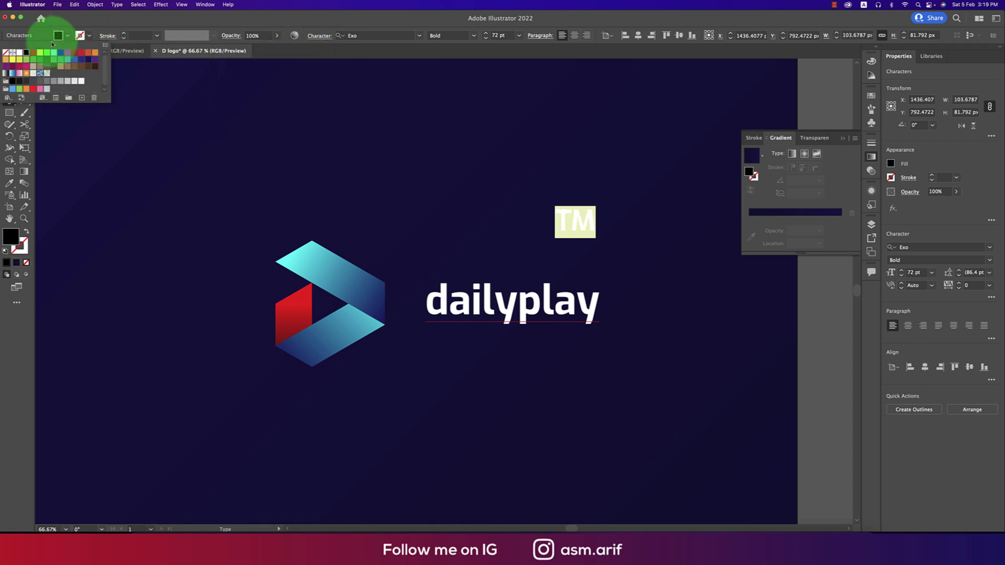
pyautogui.click(20, 52)
pyautogui.click(473, 35)
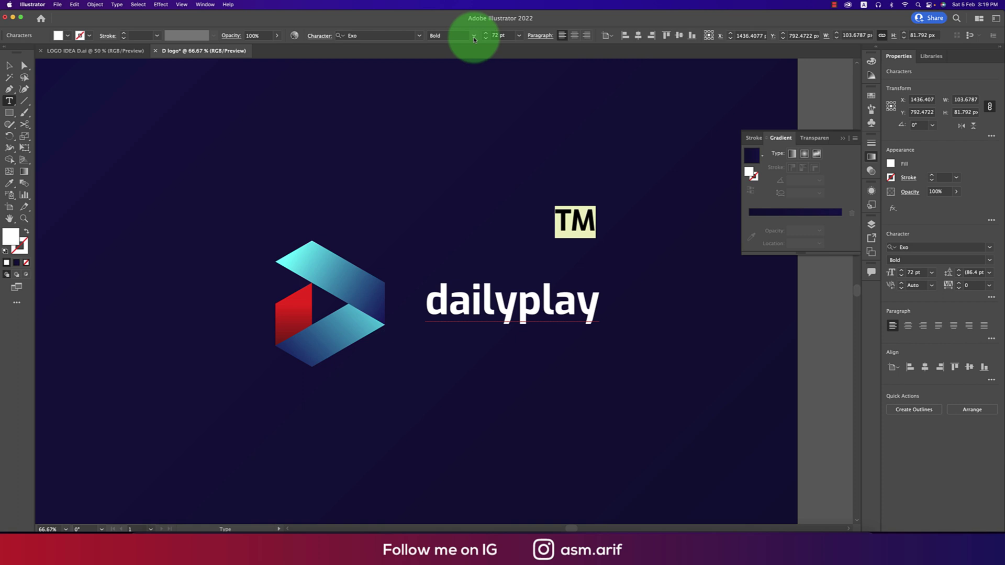
pyautogui.click(474, 36)
pyautogui.click(464, 95)
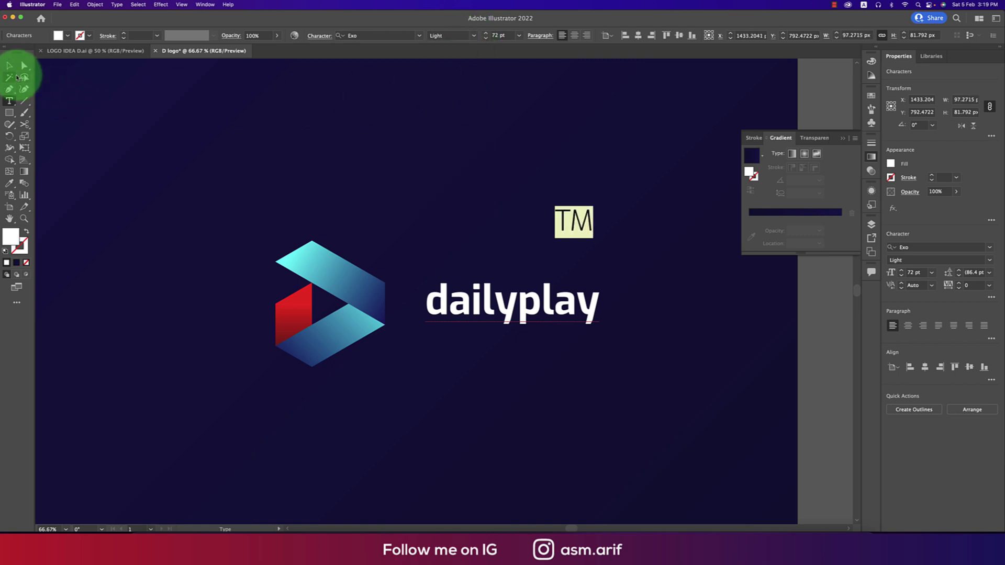
pyautogui.click(518, 36)
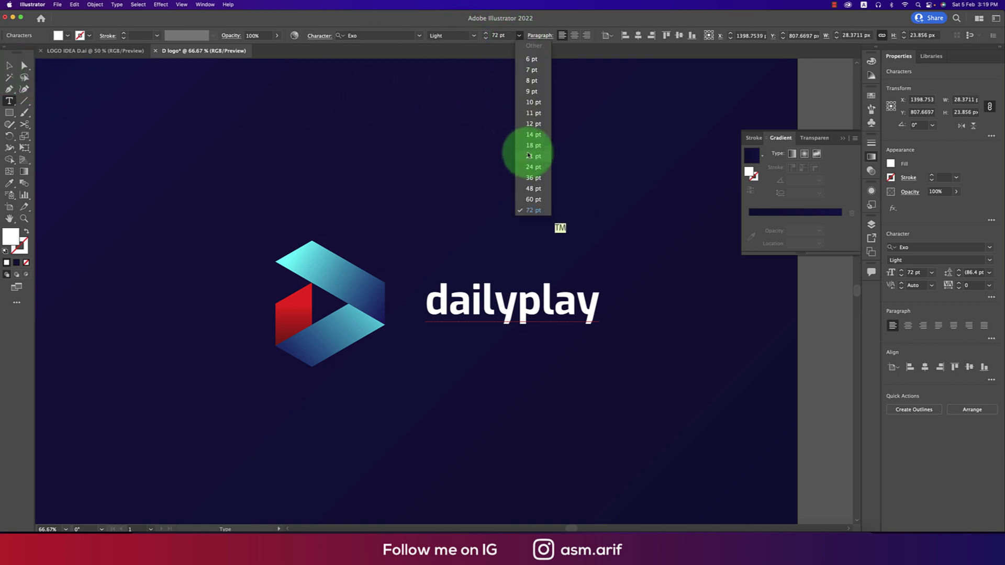
pyautogui.click(533, 156)
# Place the TM mark at the upper right of the dailyplay wordmark and group the two texts.
pyautogui.click(10, 65)
pyautogui.click(557, 229)
pyautogui.moveTo(558, 232); pyautogui.dragTo(608, 288)
pyautogui.press('super+minus')
pyautogui.press('super+minus')
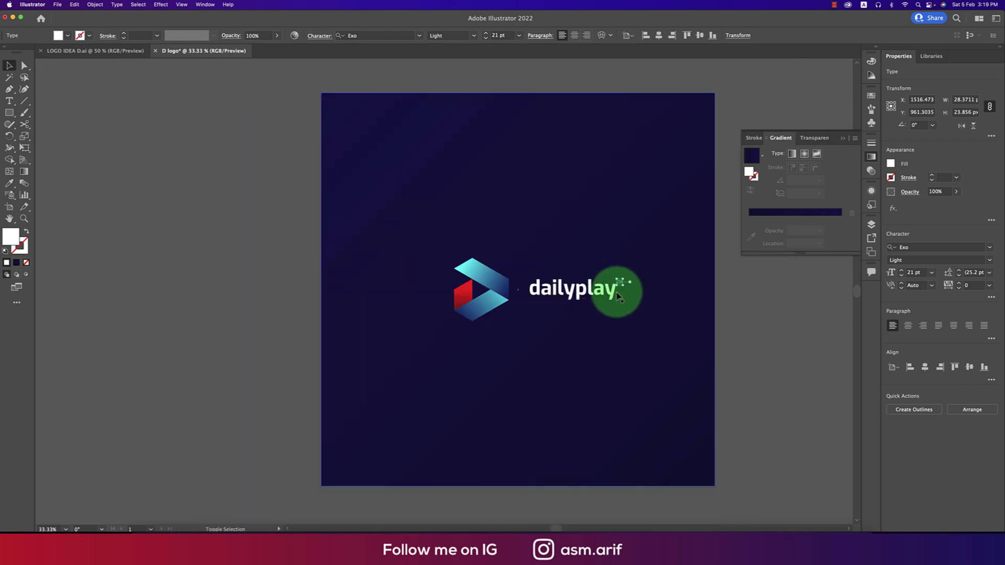
pyautogui.keyDown('shift'); pyautogui.click(616, 293); pyautogui.keyUp('shift')
pyautogui.press('super+g')
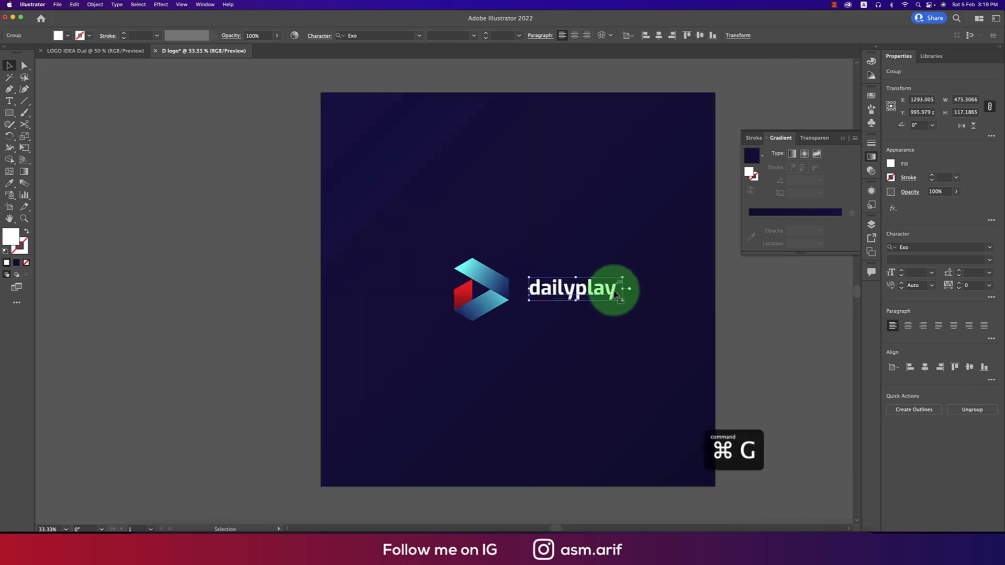
# Align the D logo and the dailyplay text group on their vertical centers.
pyautogui.keyDown('shift'); pyautogui.click(497, 289); pyautogui.keyUp('shift')
pyautogui.click(772, 336)
pyautogui.click(492, 292)
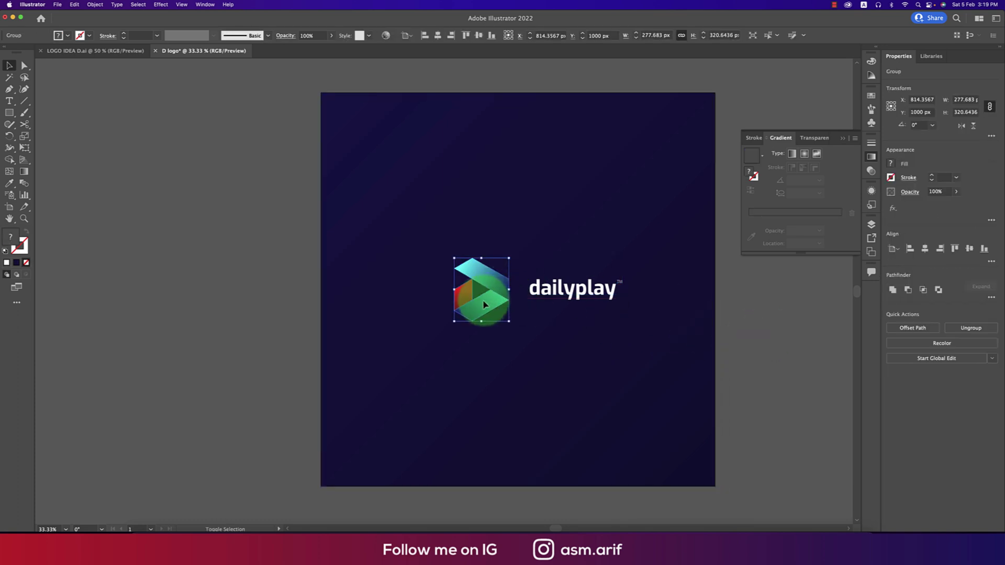
pyautogui.keyDown('shift'); pyautogui.click(517, 297); pyautogui.keyUp('shift')
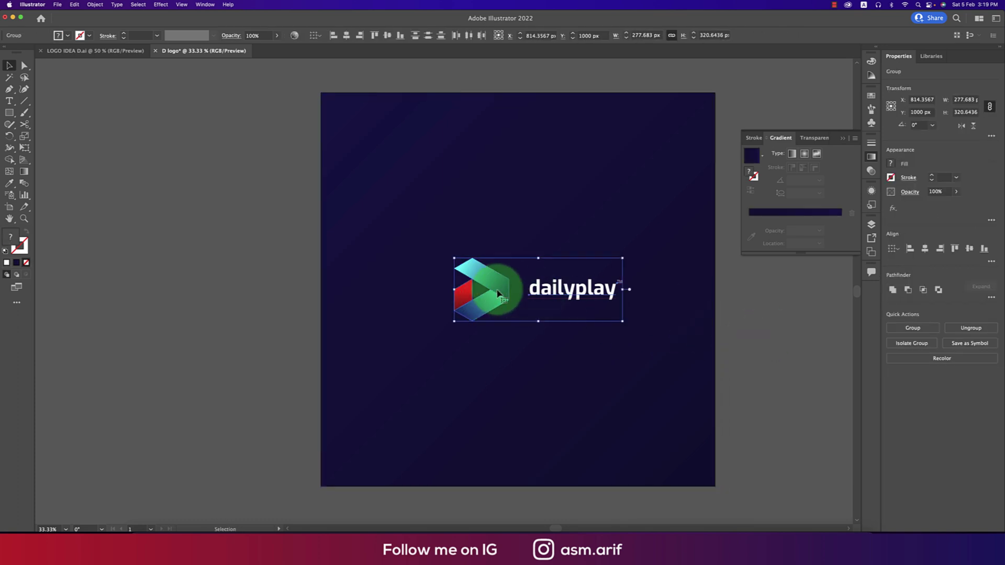
pyautogui.click(388, 36)
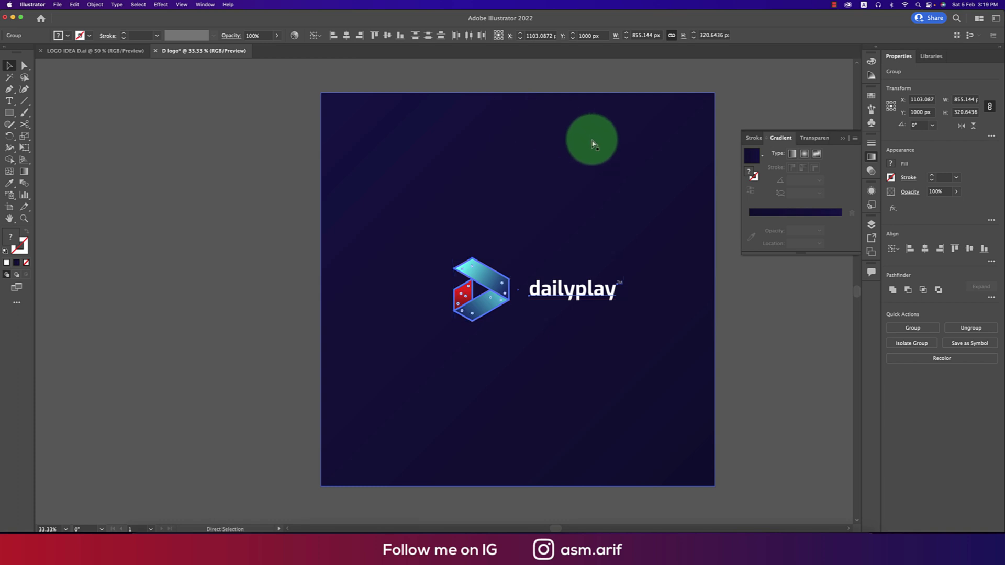
# Group the logo with the wordmark and center the group horizontally on the background rectangle.
pyautogui.press('super+g')
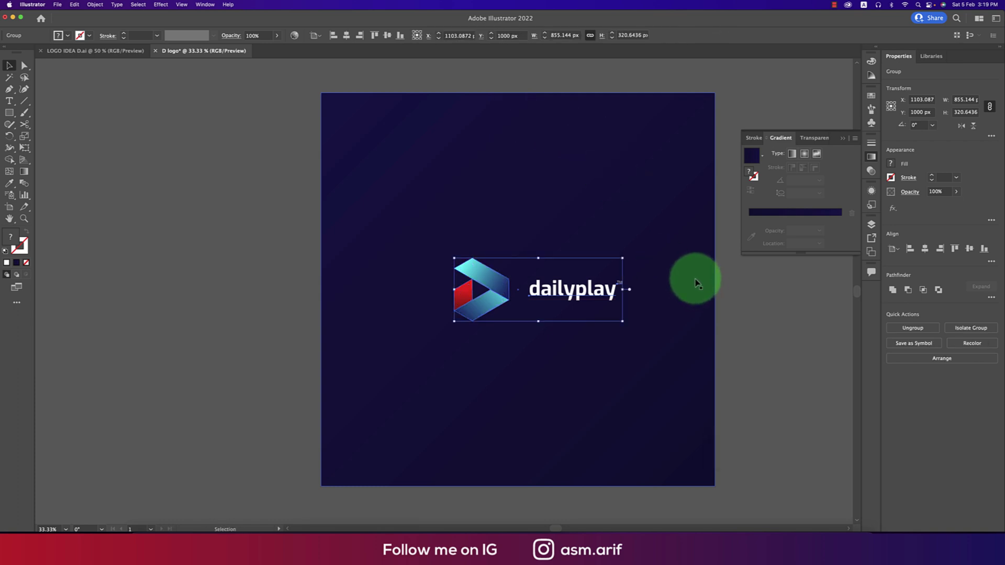
pyautogui.click(347, 35)
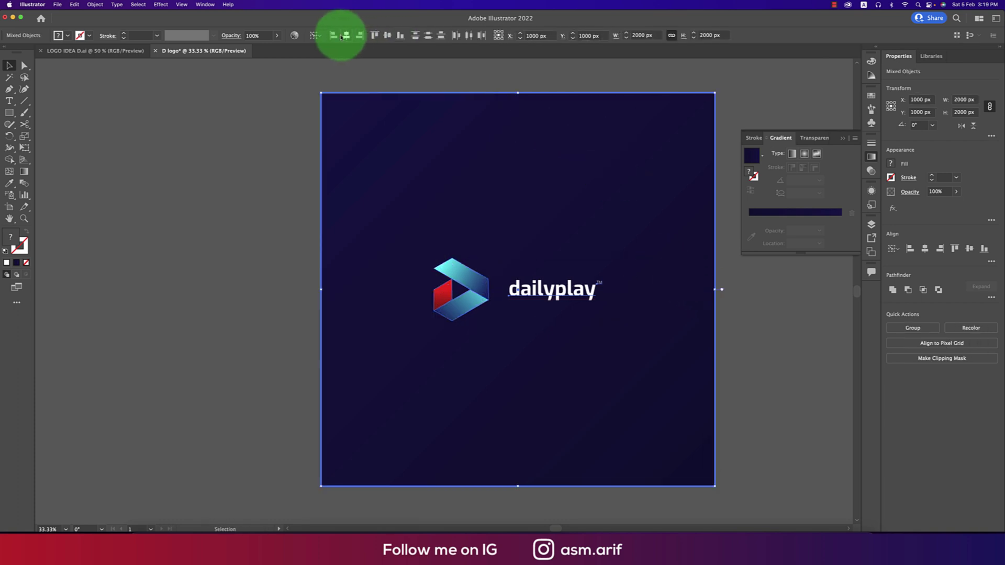
pyautogui.click(770, 294)
# Stretch the background gradient's lighter end beyond the upper-left corner and pull its darker end inward from the lower-right corner.
pyautogui.scroll(-1, 606, 272)
pyautogui.click(599, 338)
pyautogui.click(750, 230)
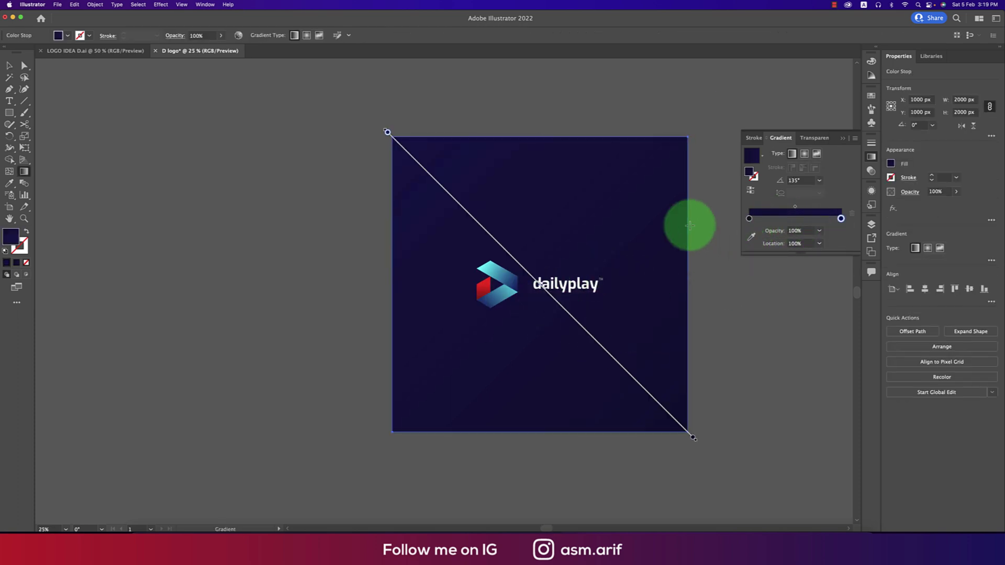
pyautogui.moveTo(500, 249); pyautogui.dragTo(406, 157)
pyautogui.moveTo(599, 347)
pyautogui.mouseDown()
pyautogui.moveTo(588, 347)
pyautogui.moveTo(607, 357)
pyautogui.mouseUp()
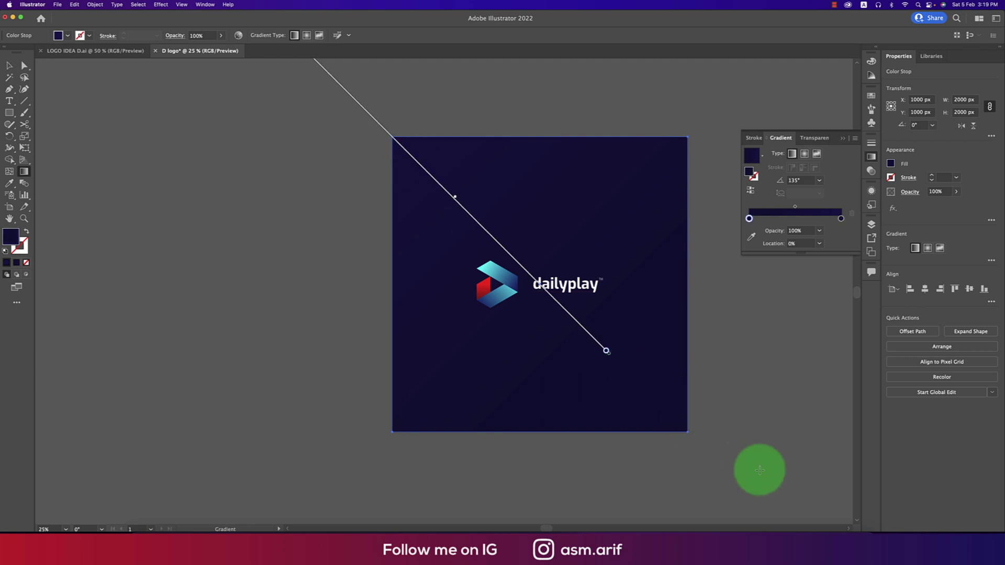
pyautogui.click(10, 65)
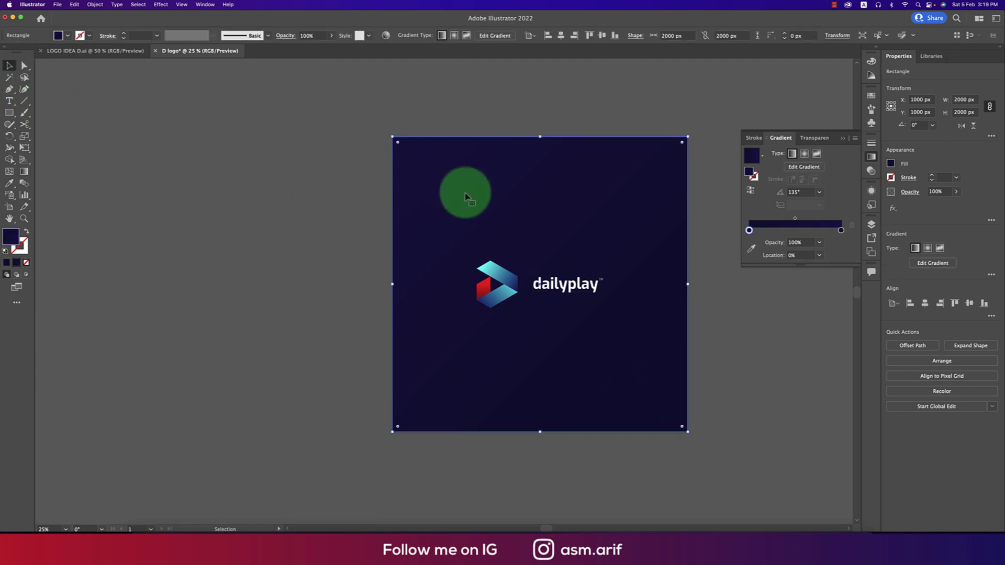
# Replace the background rectangle's gradient with a solid dark navy fill, hex 060533, and deselect it.
pyautogui.click(68, 37)
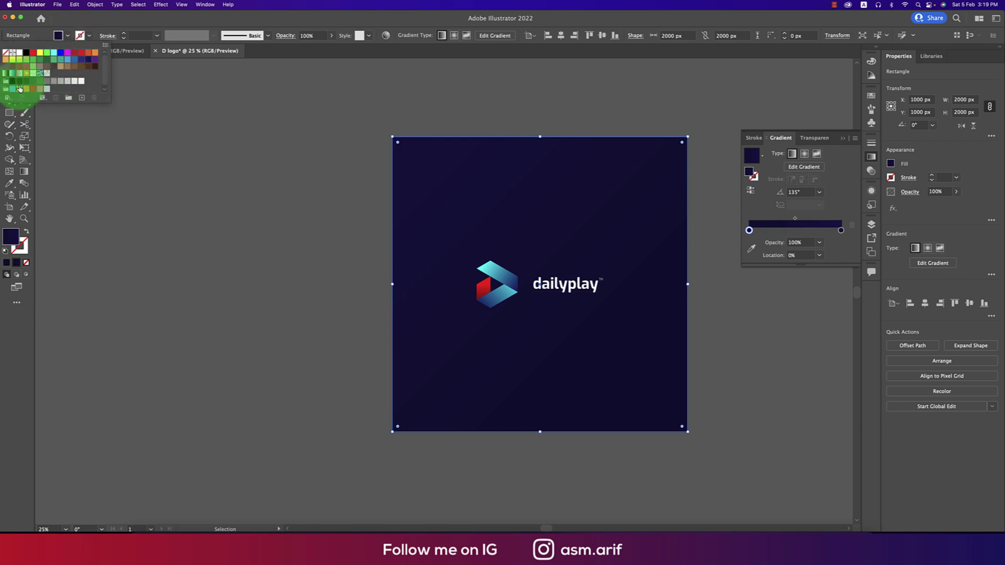
pyautogui.click(13, 84)
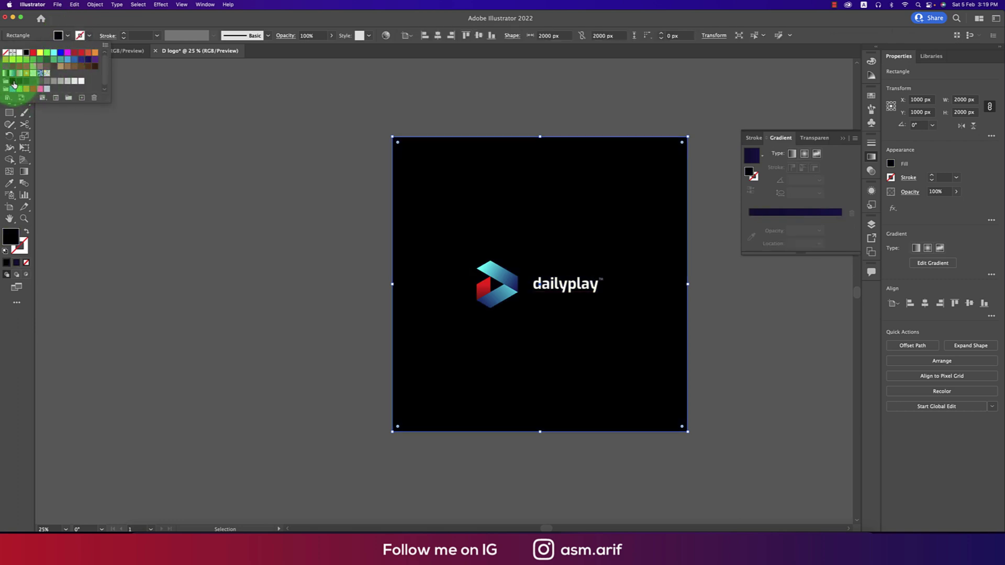
pyautogui.click(11, 241)
pyautogui.doubleClick(13, 241)
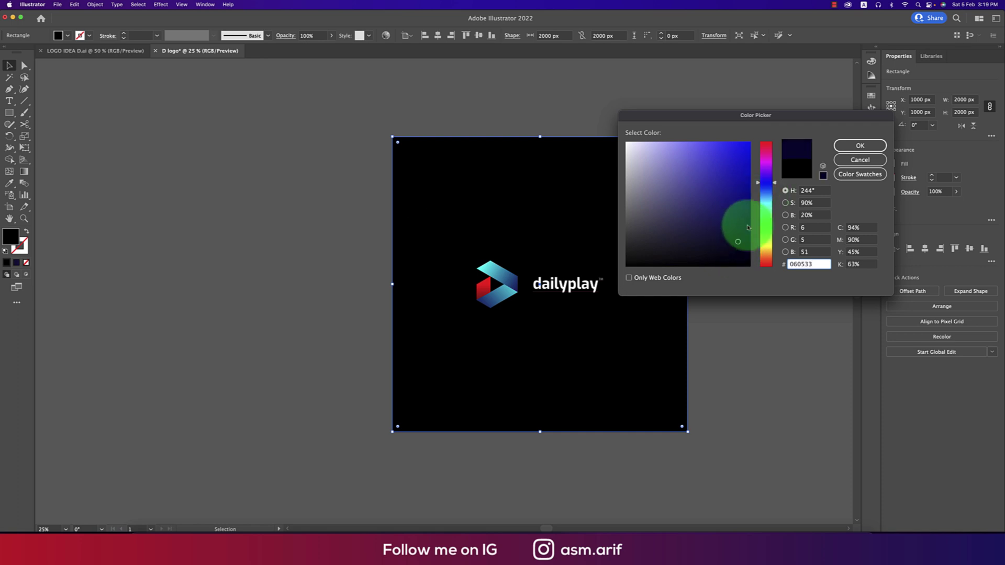
pyautogui.click(858, 145)
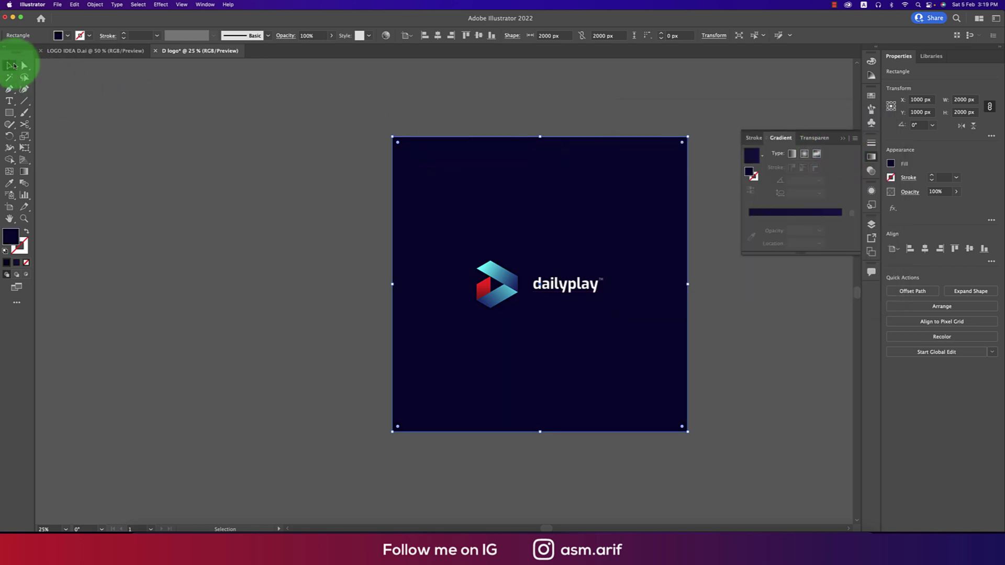
pyautogui.click(146, 134)
pyautogui.scroll(1, 639, 314)
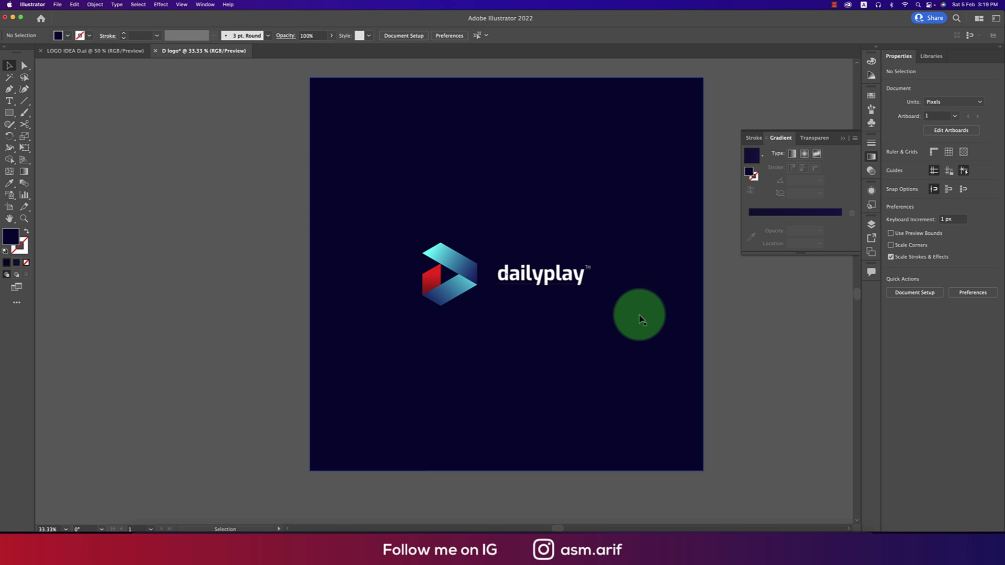
# Add a placeholder text area about 1195 px wide below the logo, with centered paragraph alignment and white fill.
pyautogui.click(9, 103)
pyautogui.moveTo(407, 390); pyautogui.dragTo(644, 433)
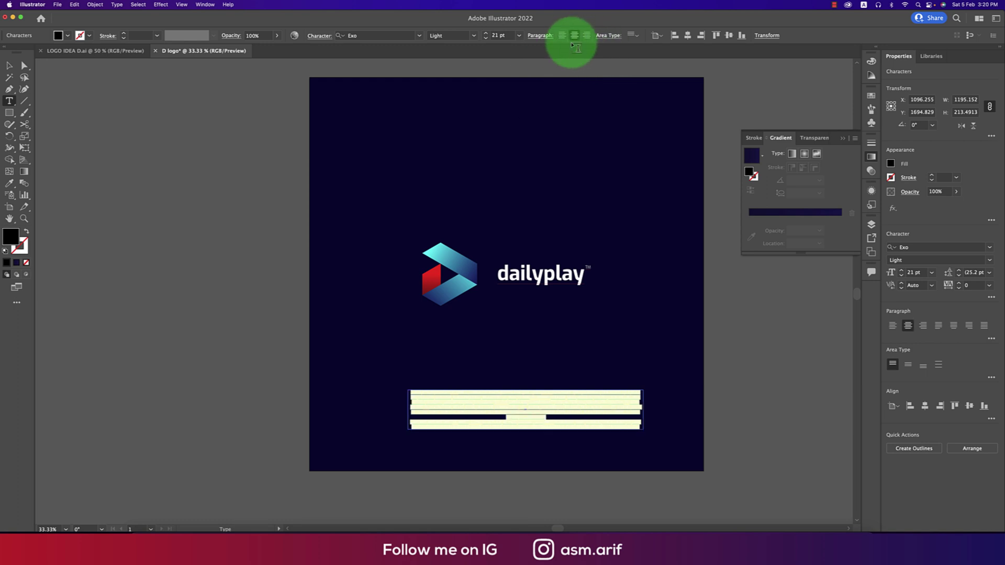
pyautogui.click(574, 36)
pyautogui.click(68, 35)
pyautogui.click(19, 53)
pyautogui.click(9, 65)
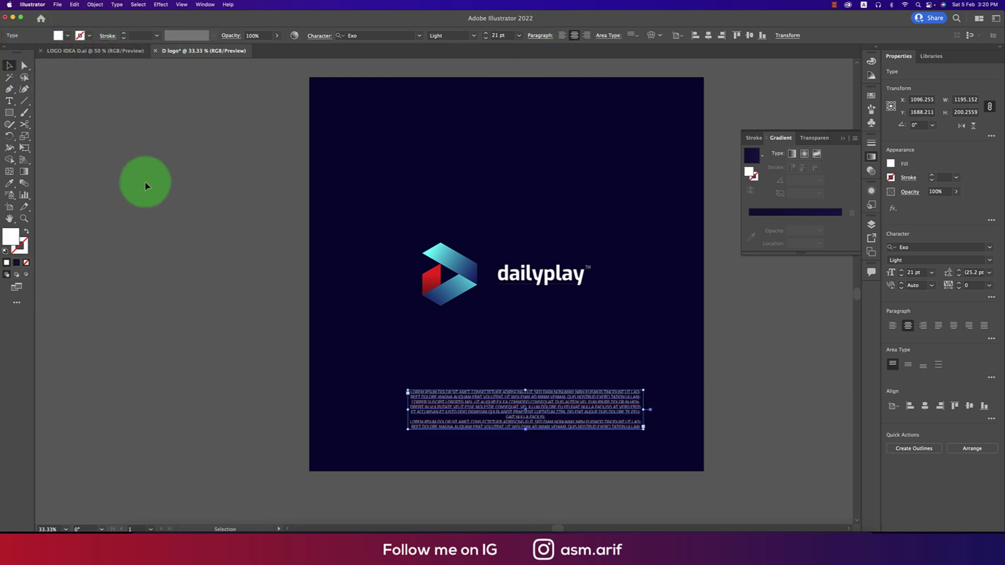
pyautogui.click(144, 183)
# Delete the repeated lorem ipsum lines at the end of the placeholder paragraph.
pyautogui.doubleClick(547, 420)
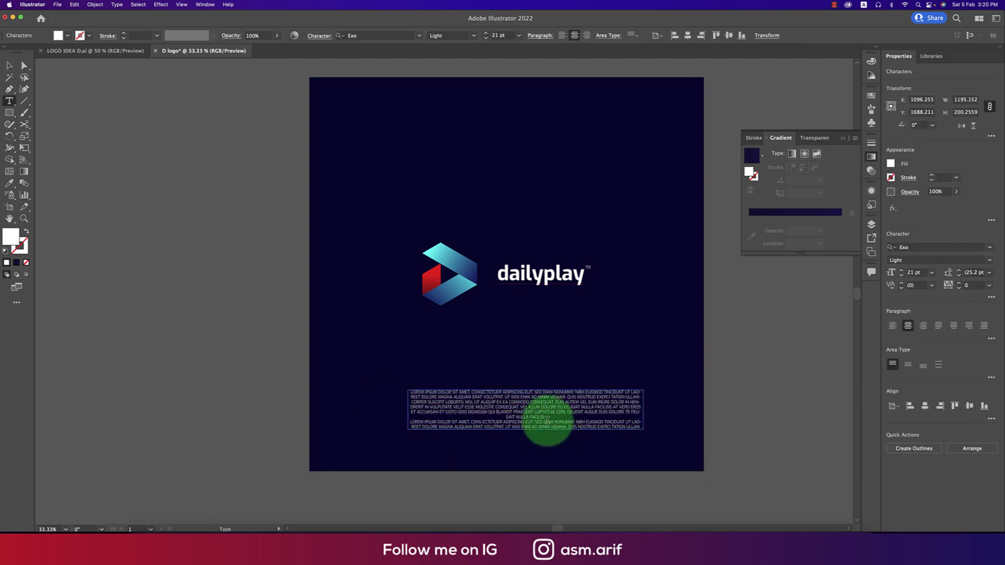
pyautogui.moveTo(546, 418); pyautogui.dragTo(666, 466)
pyautogui.press('BackSpace')
pyautogui.click(9, 65)
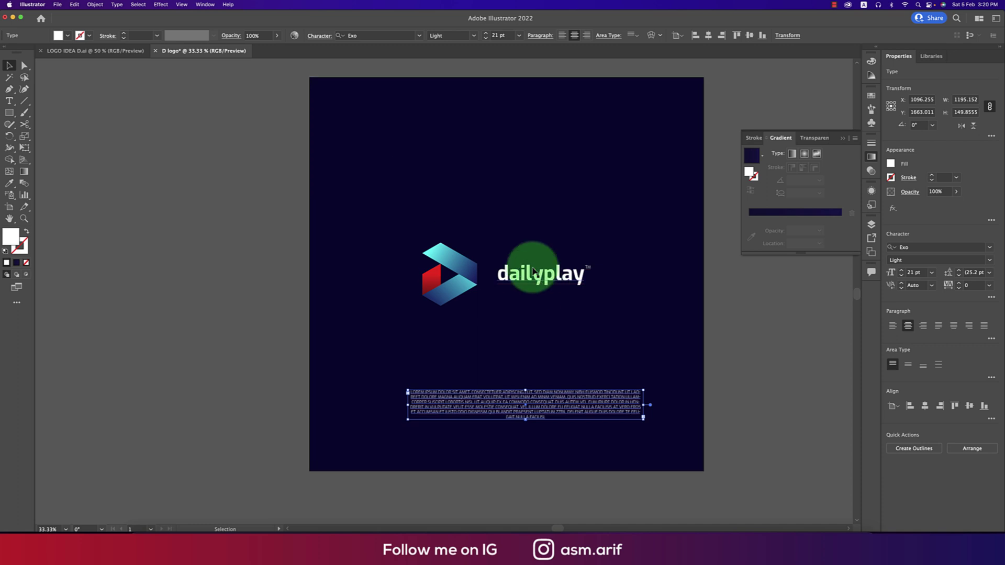
# Turn off All Caps for the placeholder paragraph and deselect it.
pyautogui.click(312, 37)
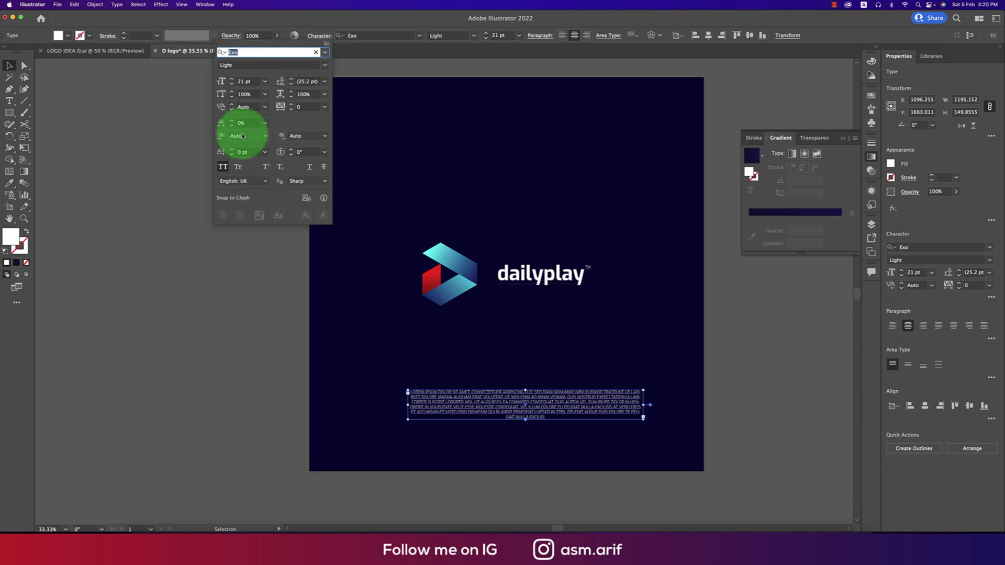
pyautogui.click(223, 170)
pyautogui.click(139, 162)
pyautogui.click(134, 153)
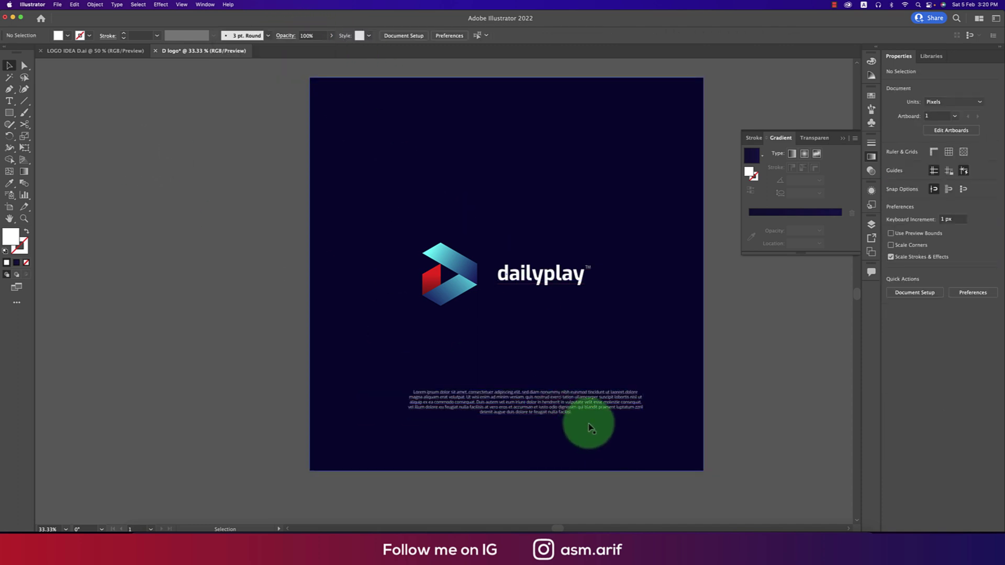
# Move the placeholder paragraph slightly lower and center it horizontally on the background rectangle.
pyautogui.moveTo(580, 411); pyautogui.dragTo(561, 426)
pyautogui.keyDown('shift'); pyautogui.click(680, 442); pyautogui.keyUp('shift')
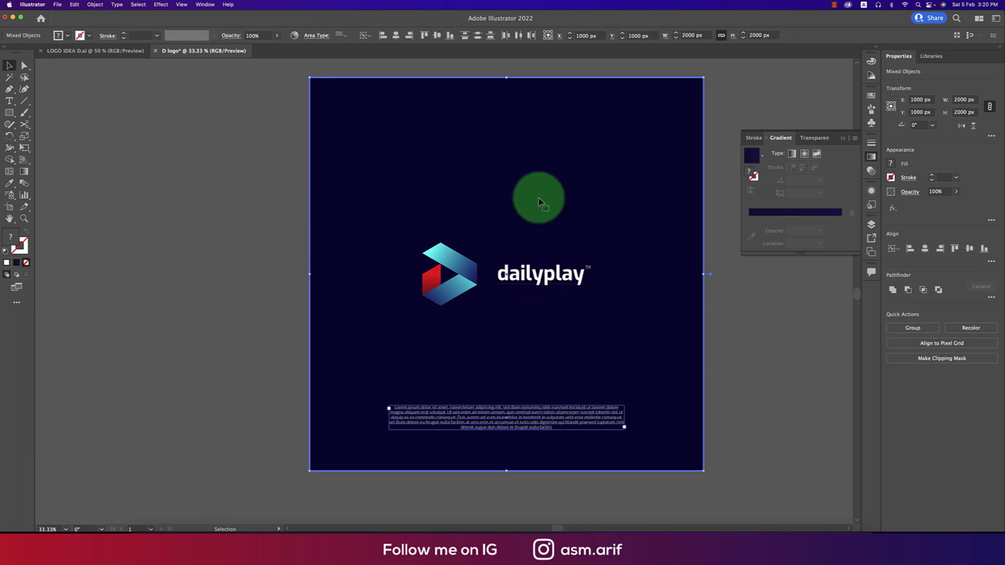
pyautogui.click(738, 382)
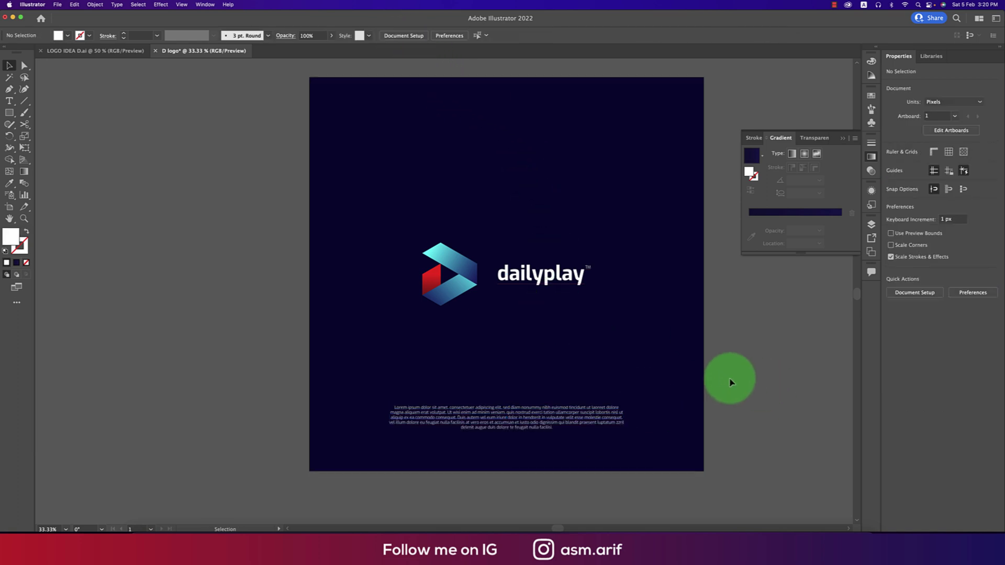
# Copy the D mark out of the logo group, paste it in front, and enlarge it to about 1846 by 2131 px.
pyautogui.scroll(-1, 732, 382)
pyautogui.moveTo(752, 371); pyautogui.dragTo(673, 375)
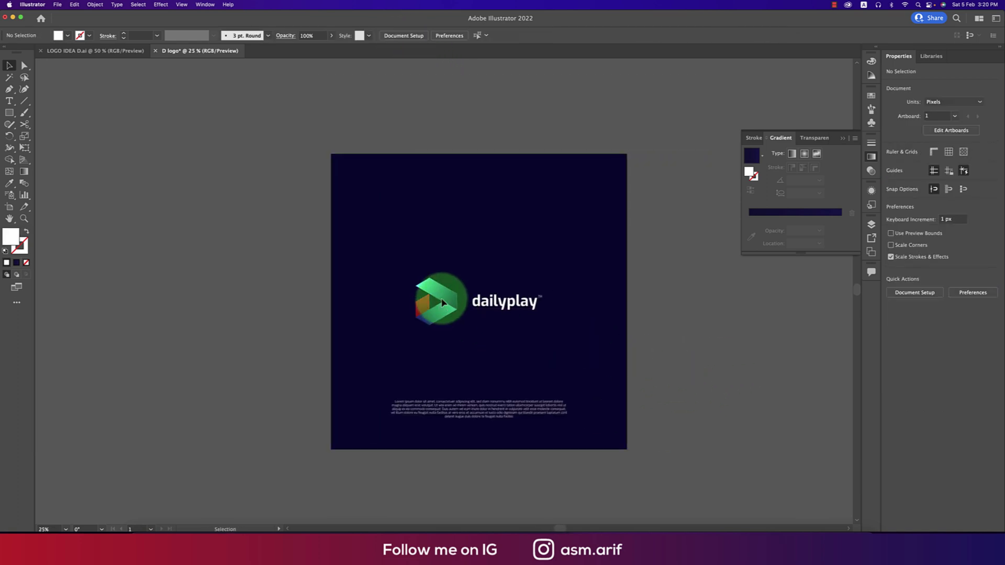
pyautogui.doubleClick(443, 301)
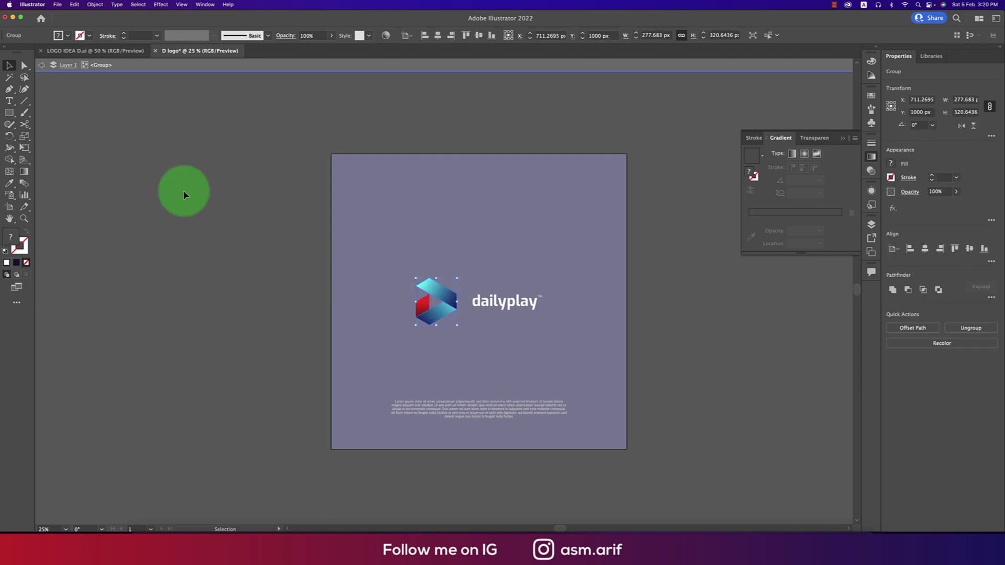
pyautogui.doubleClick(702, 312)
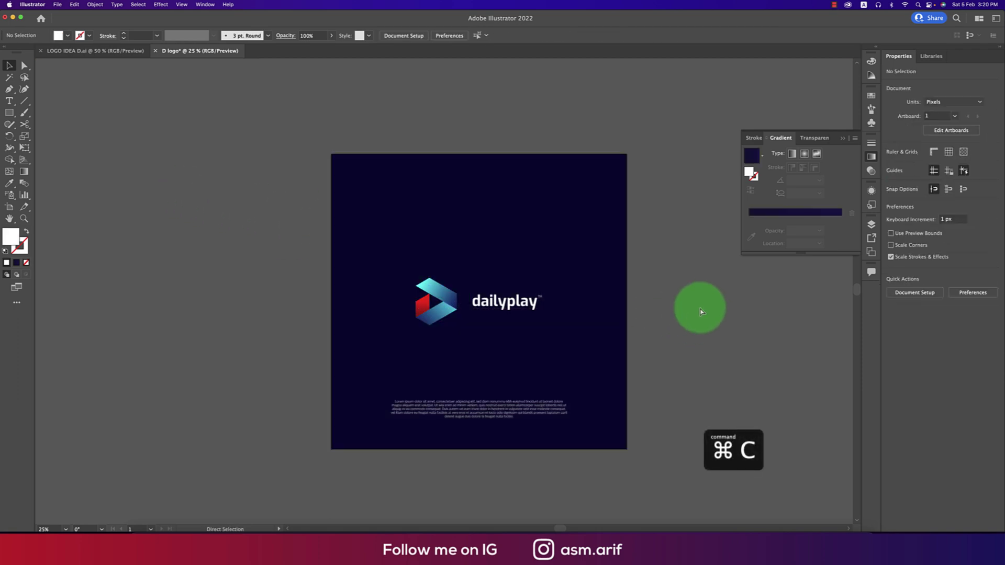
pyautogui.press('super+f')
pyautogui.moveTo(458, 301); pyautogui.dragTo(688, 323)
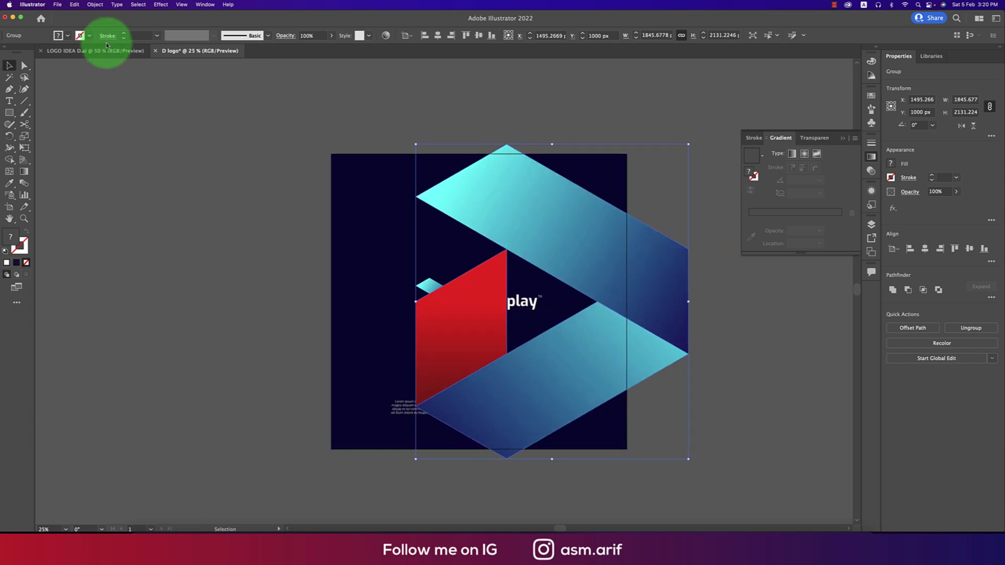
# Fill the enlarged D mark with white and lower its opacity to about 10%.
pyautogui.click(58, 35)
pyautogui.click(18, 53)
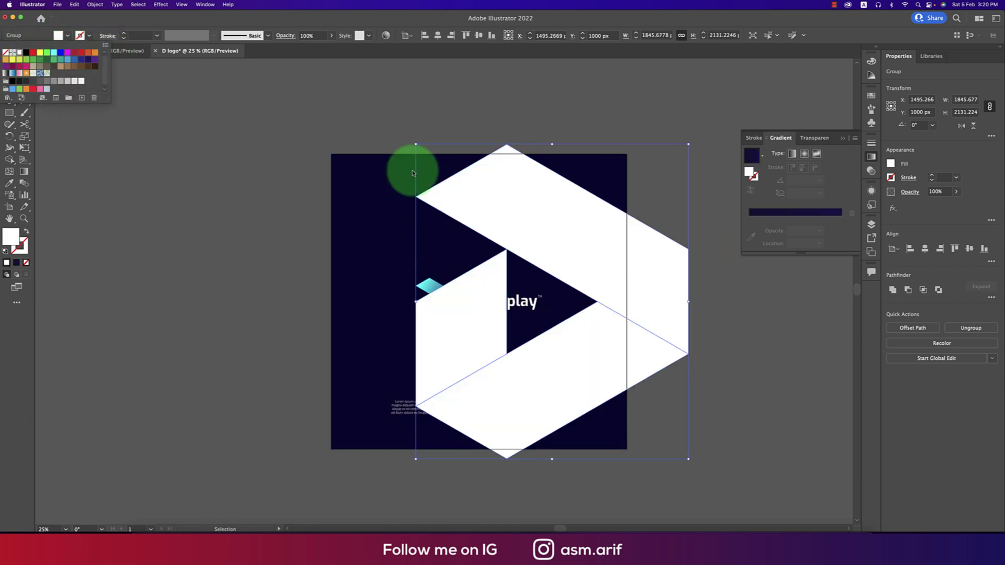
pyautogui.press('Escape')
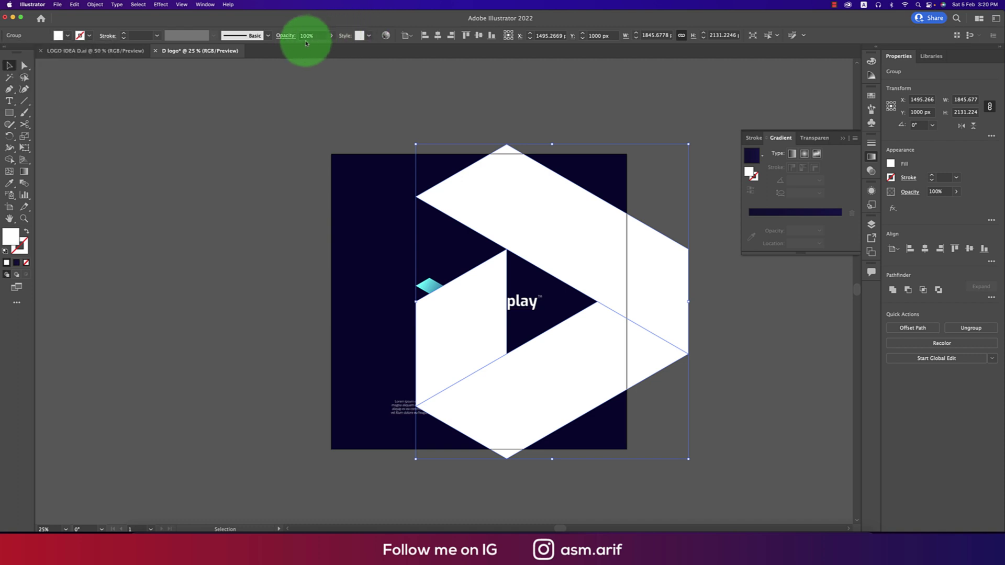
pyautogui.click(298, 47)
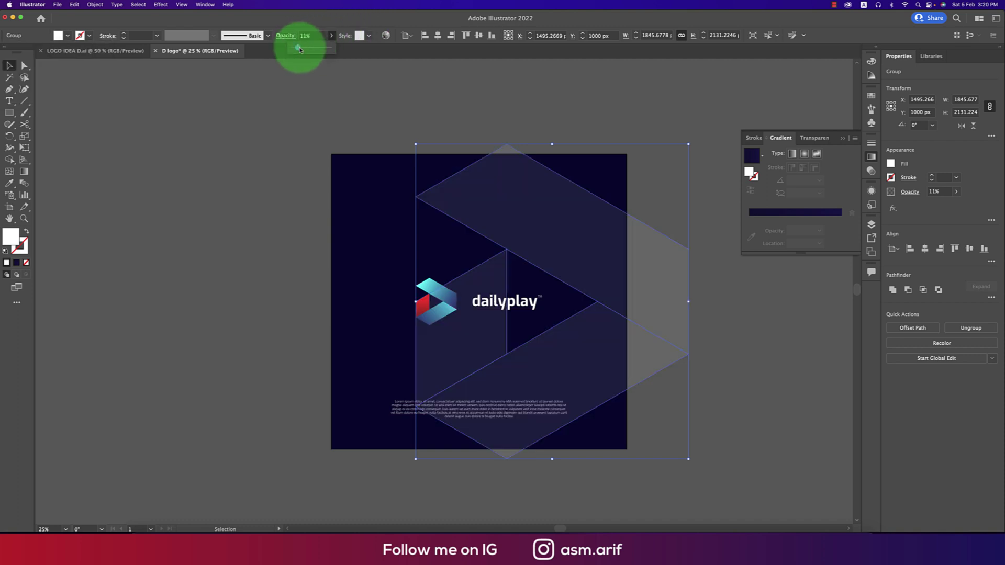
pyautogui.click(272, 89)
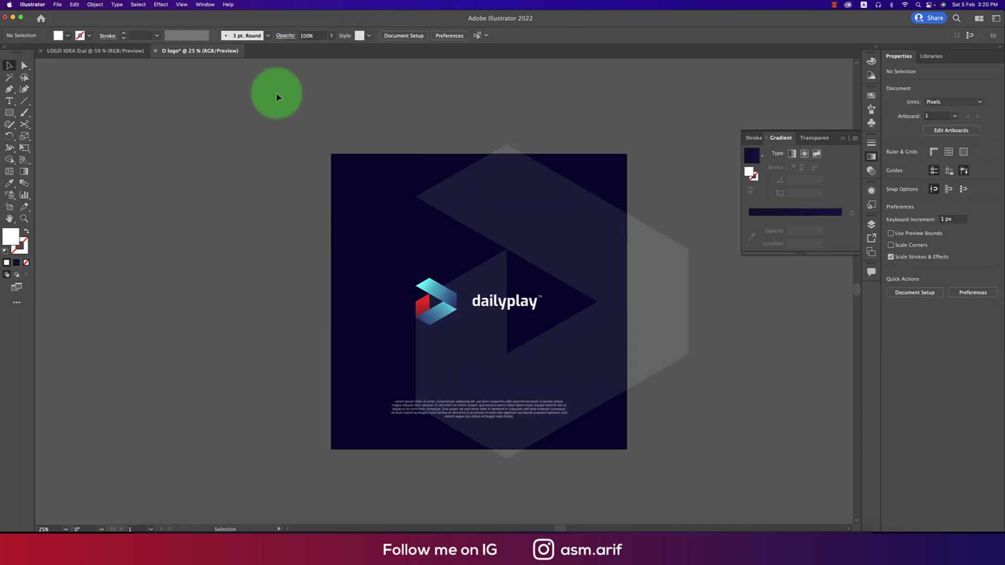
# Clip the enlarged D mark with a front copy of the background rectangle and reduce the clip group's opacity.
pyautogui.click(370, 162)
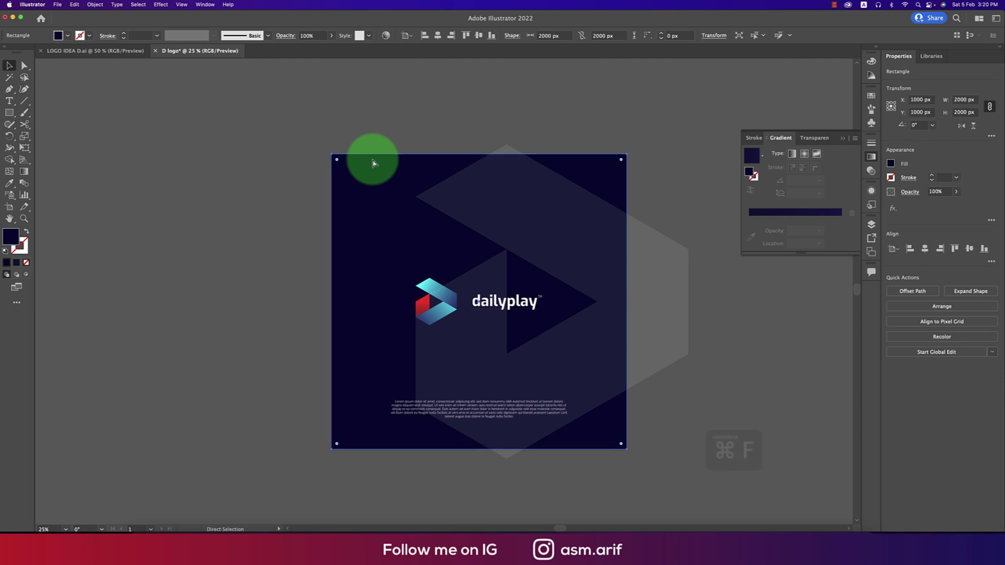
pyautogui.press('super+f')
pyautogui.press('super+shift+bracketright')
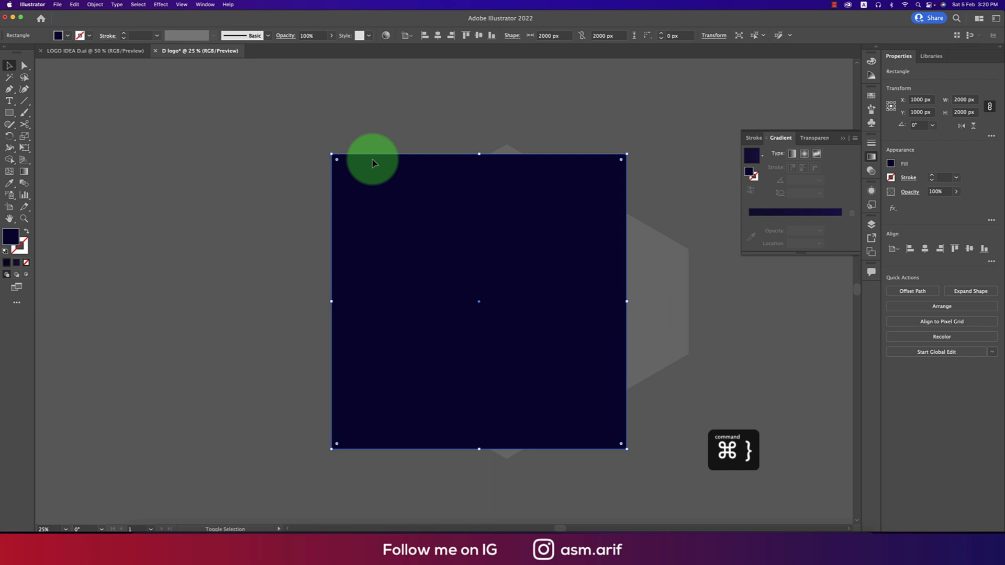
pyautogui.keyDown('shift'); pyautogui.click(646, 250); pyautogui.keyUp('shift')
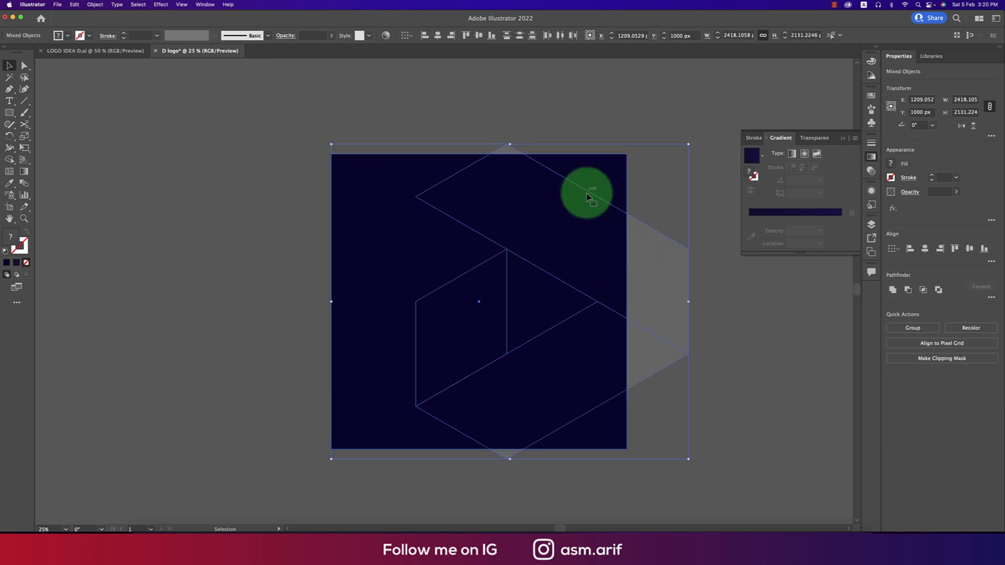
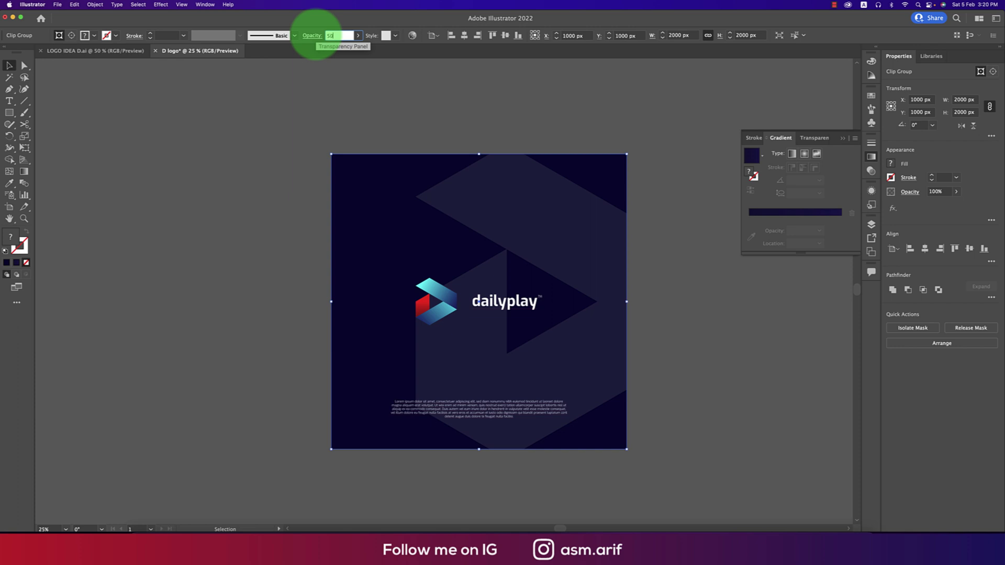
pyautogui.click(653, 231)
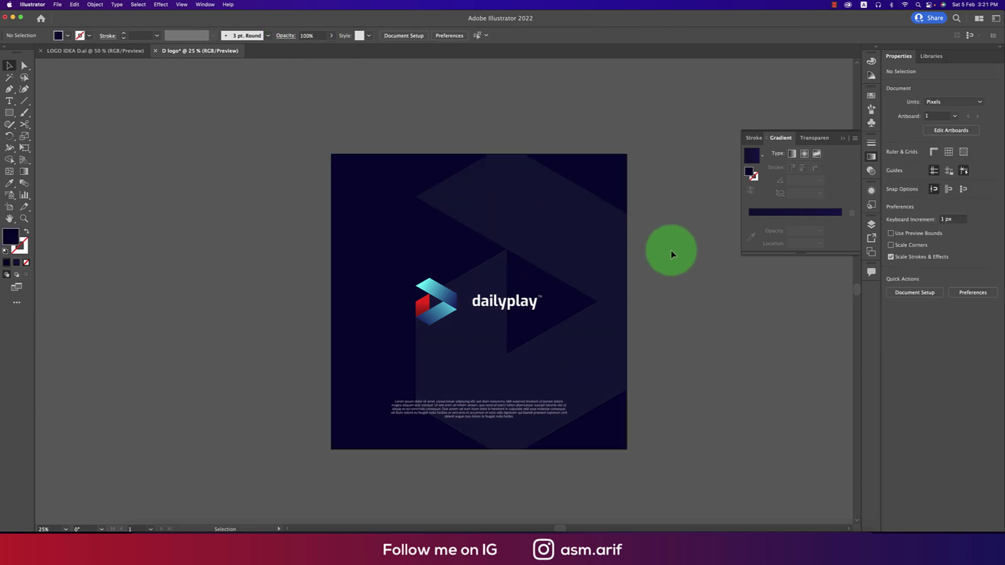
# Inside the clip group, shrink the enlarged D mark to about 1835 px wide and shift it left about 250 px.
pyautogui.scroll(-1, 691, 272)
pyautogui.scroll(1, 692, 274)
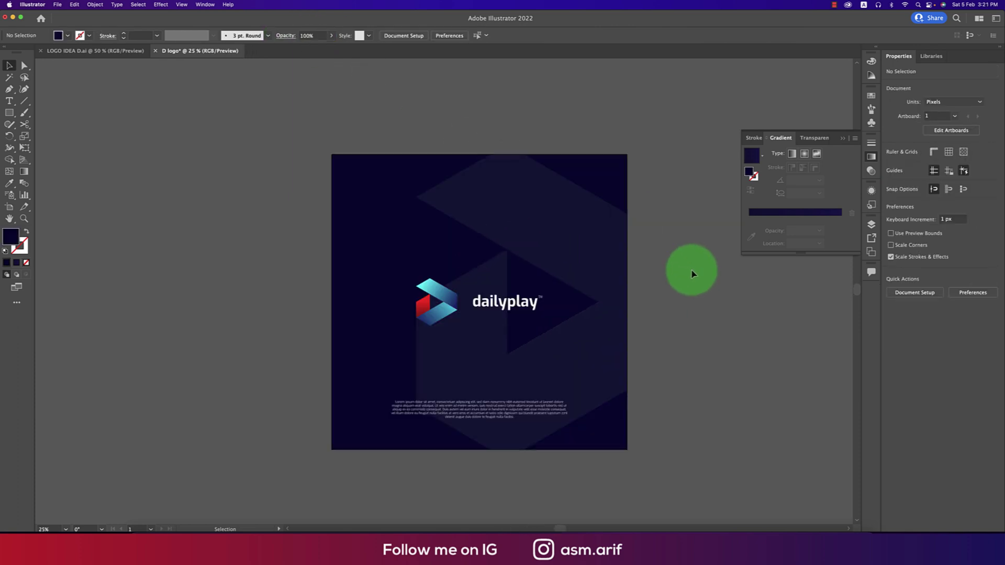
pyautogui.doubleClick(596, 258)
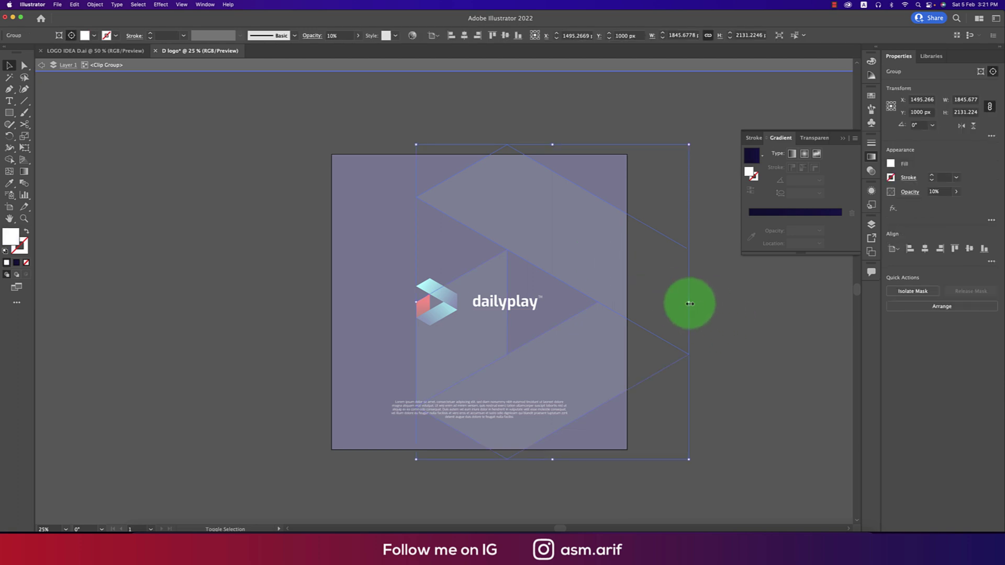
pyautogui.moveTo(689, 303)
pyautogui.mouseDown()
pyautogui.moveTo(783, 312)
pyautogui.moveTo(614, 285)
pyautogui.moveTo(688, 293)
pyautogui.mouseUp()
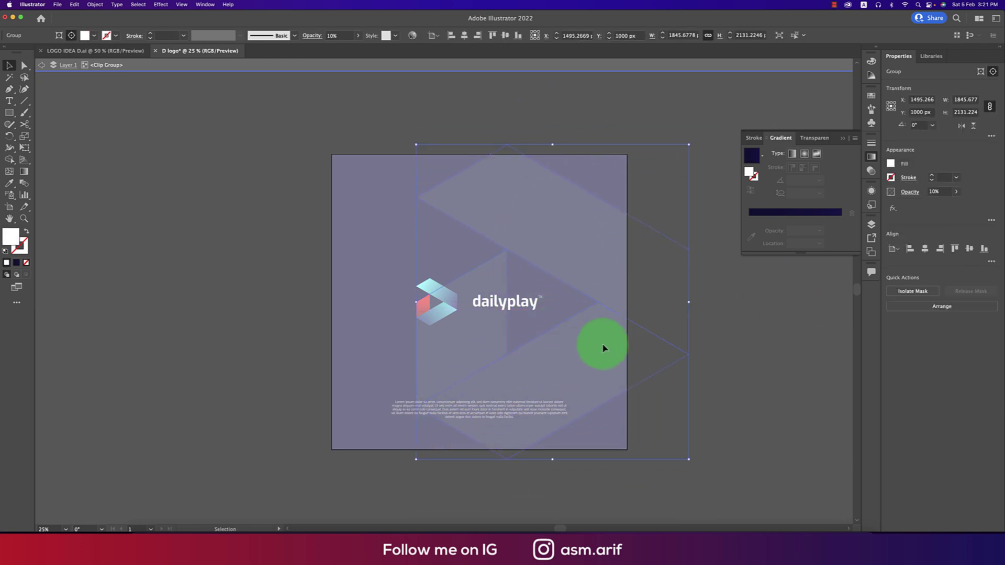
pyautogui.scroll(2, 529, 298)
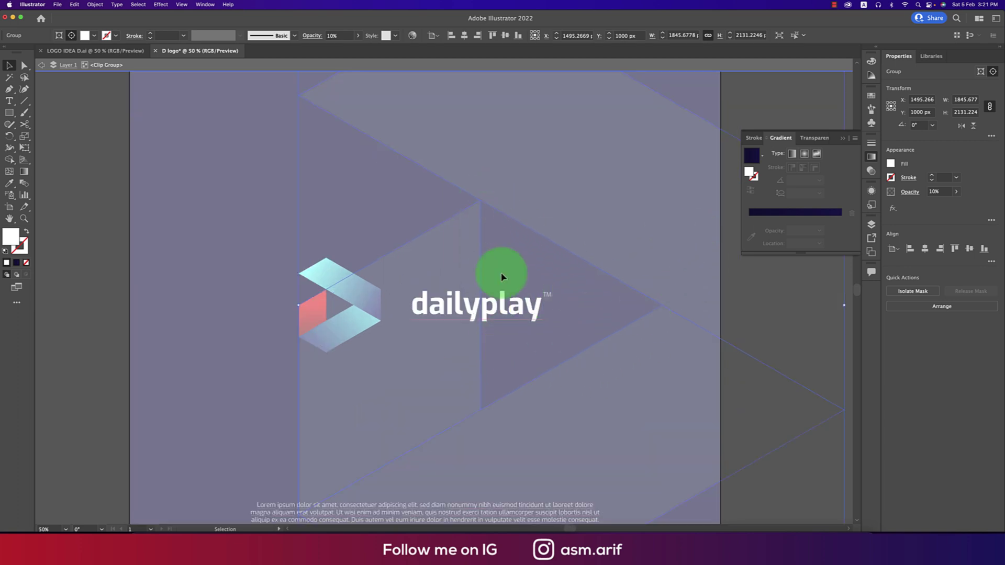
pyautogui.scroll(-2, 674, 328)
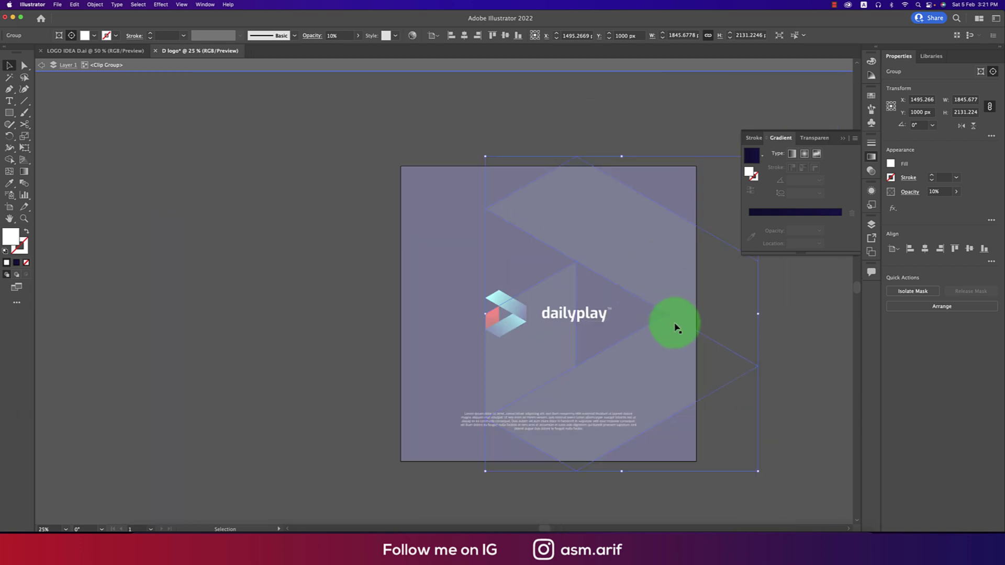
pyautogui.moveTo(758, 314); pyautogui.dragTo(644, 353)
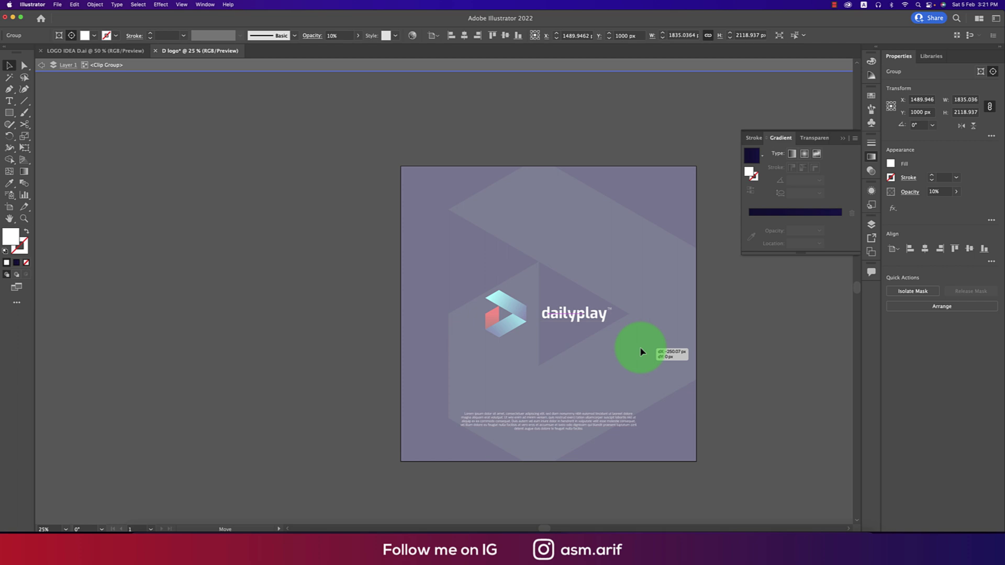
pyautogui.moveTo(658, 353); pyautogui.dragTo(658, 353)
pyautogui.click(798, 382)
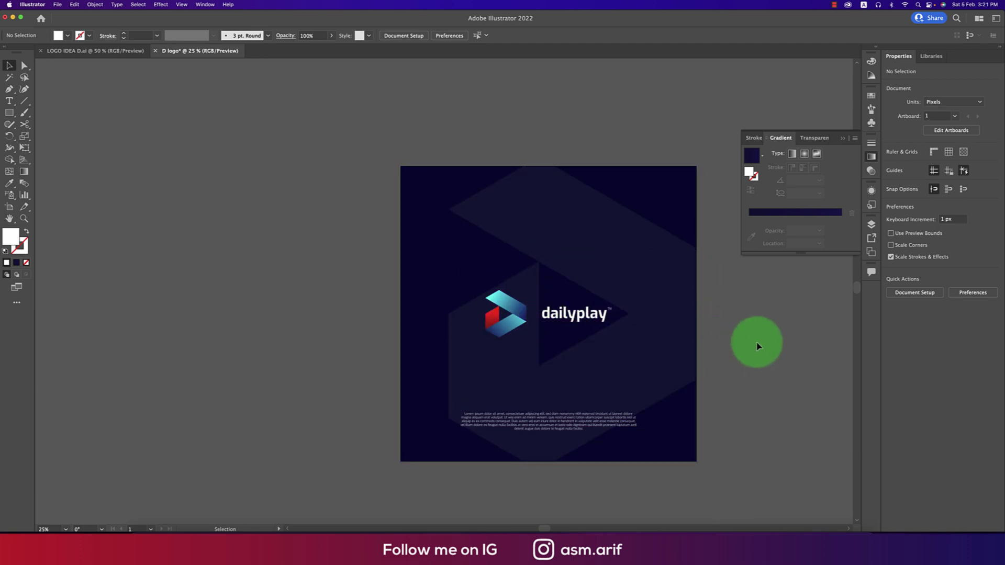
pyautogui.doubleClick(703, 329)
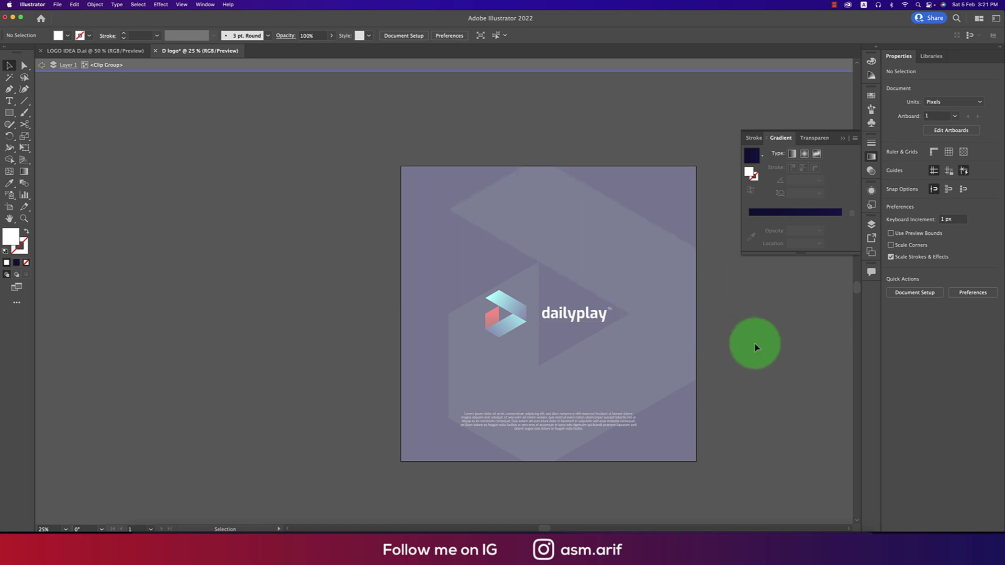
pyautogui.doubleClick(759, 348)
pyautogui.scroll(-1, 759, 348)
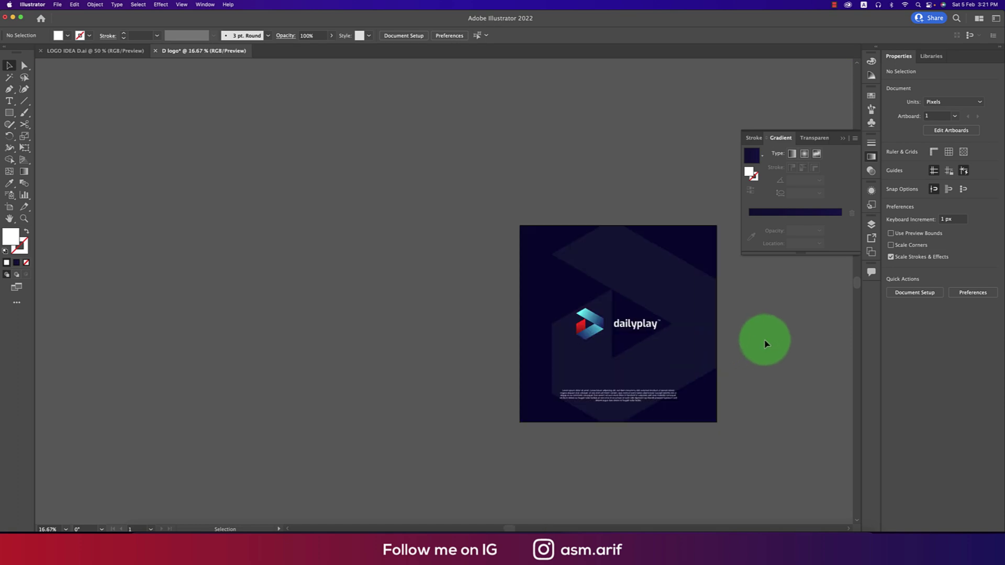
pyautogui.moveTo(767, 341); pyautogui.dragTo(689, 330)
pyautogui.scroll(1, 689, 330)
pyautogui.scroll(1, 721, 354)
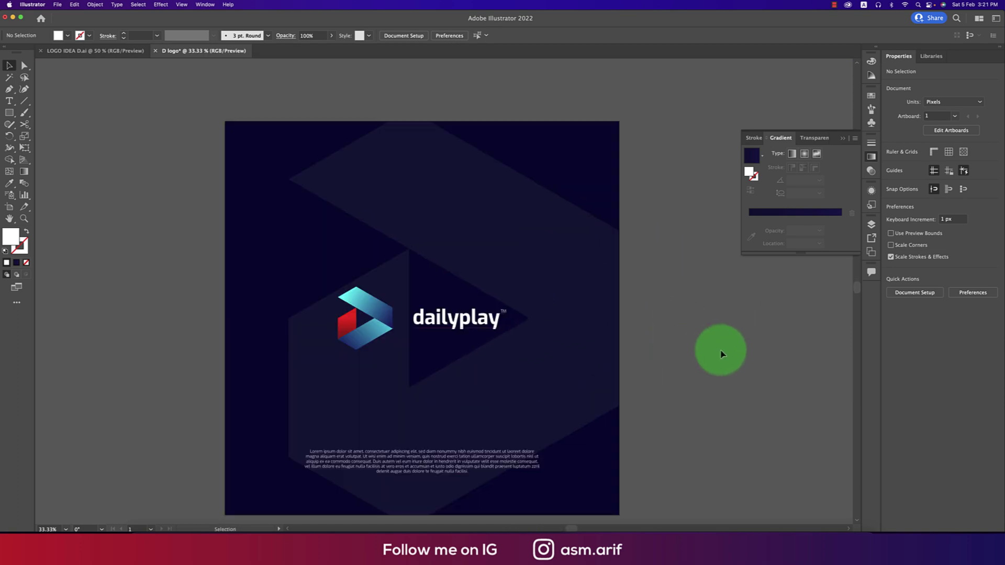